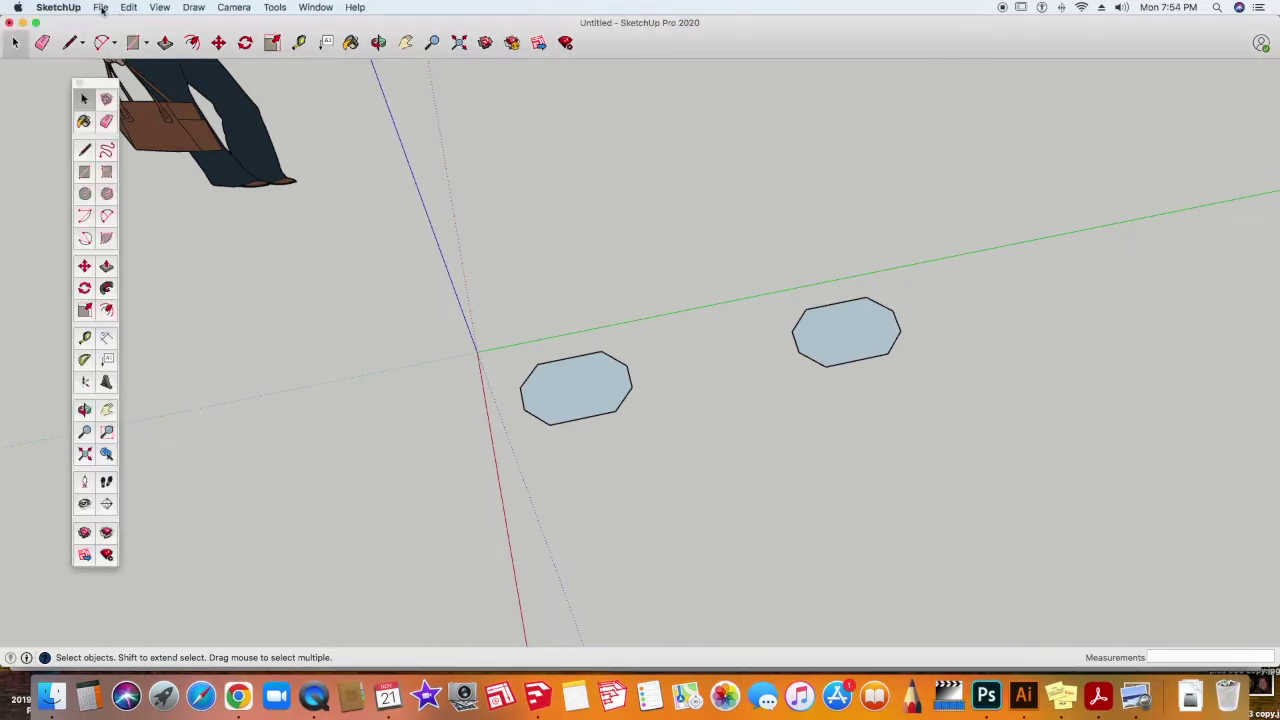
Import the scroll .dxf drawing into the model and close the Import Results report
click(101, 8)
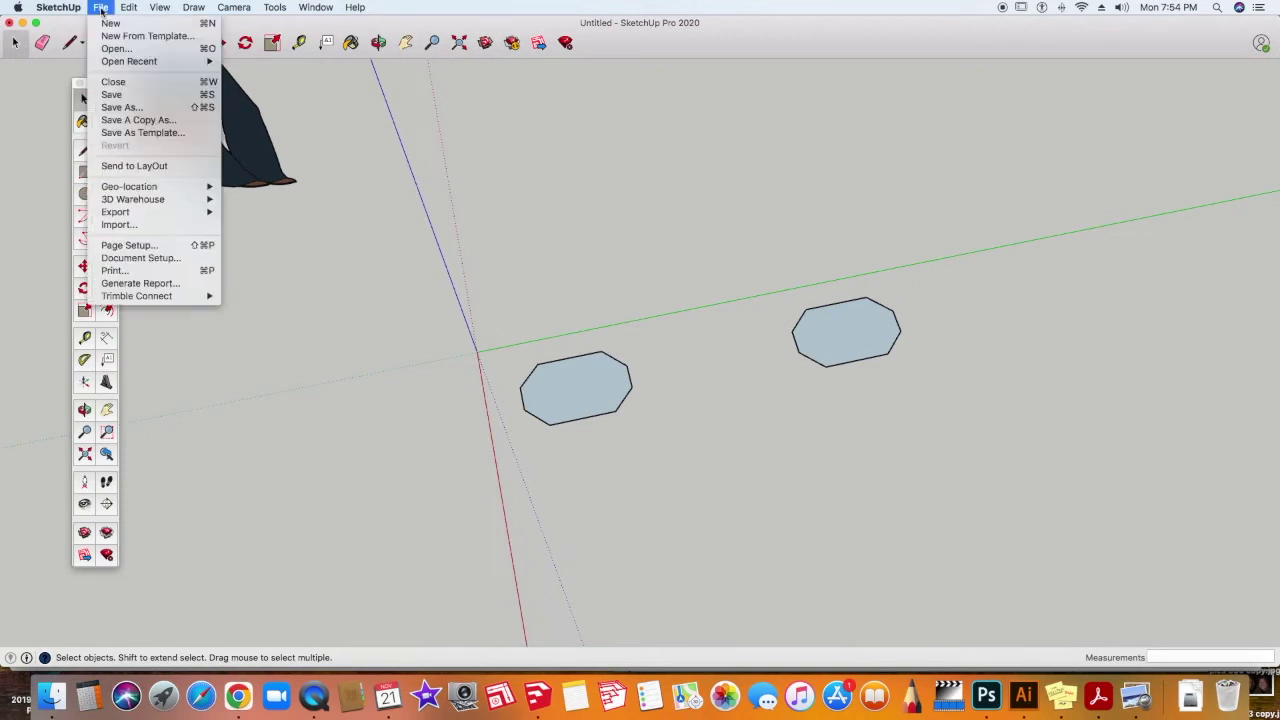
click(118, 225)
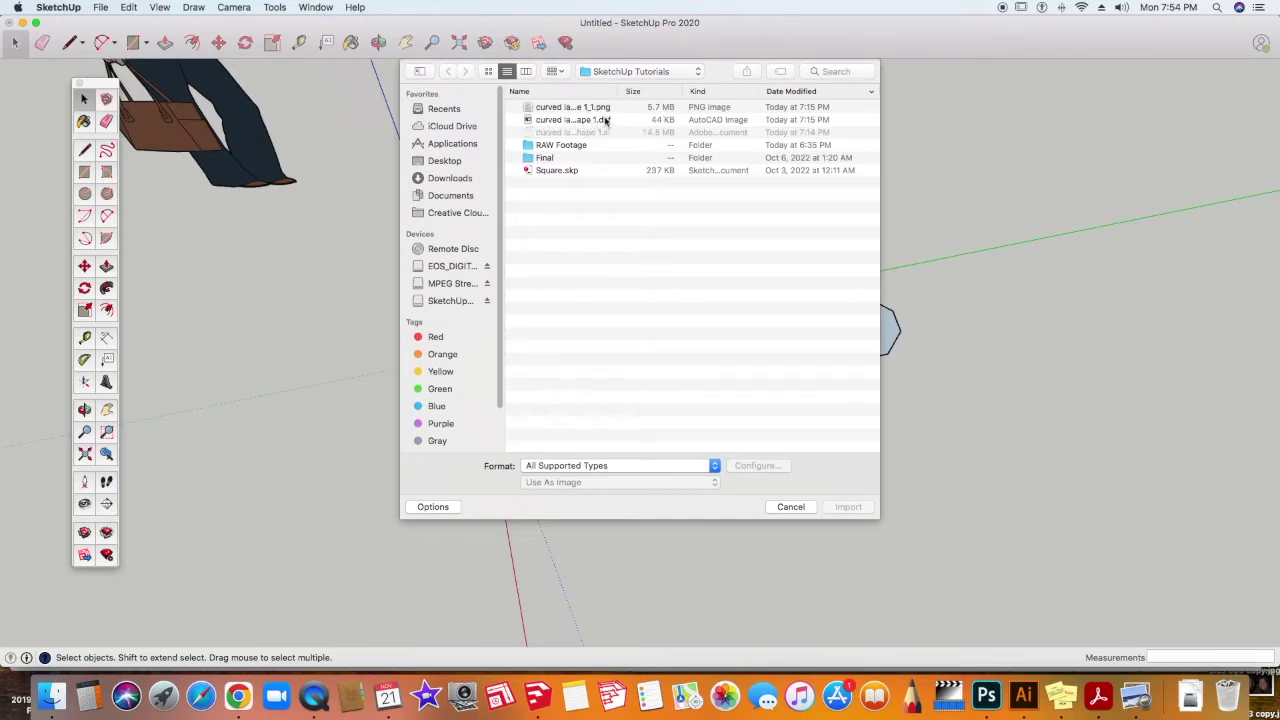
click(603, 121)
click(849, 507)
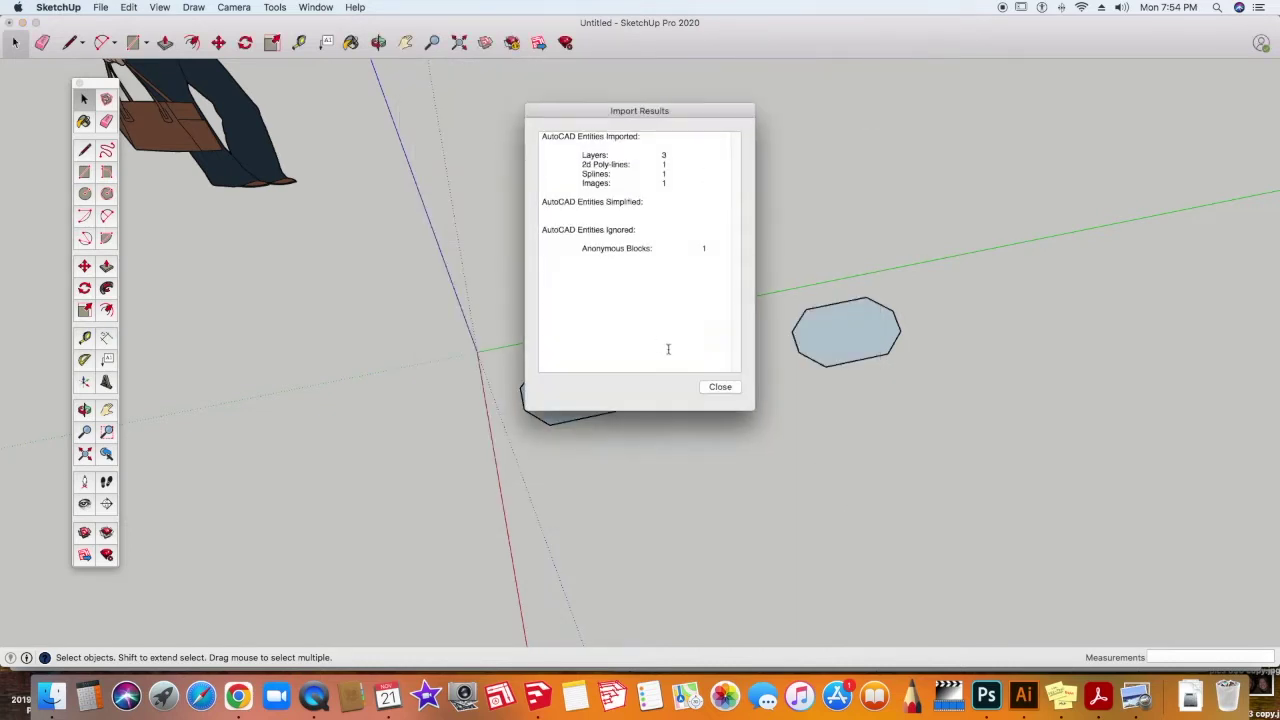
click(720, 387)
Zoom and pan to the imported scroll figure and select it
scroll(705, 600, up, 2)
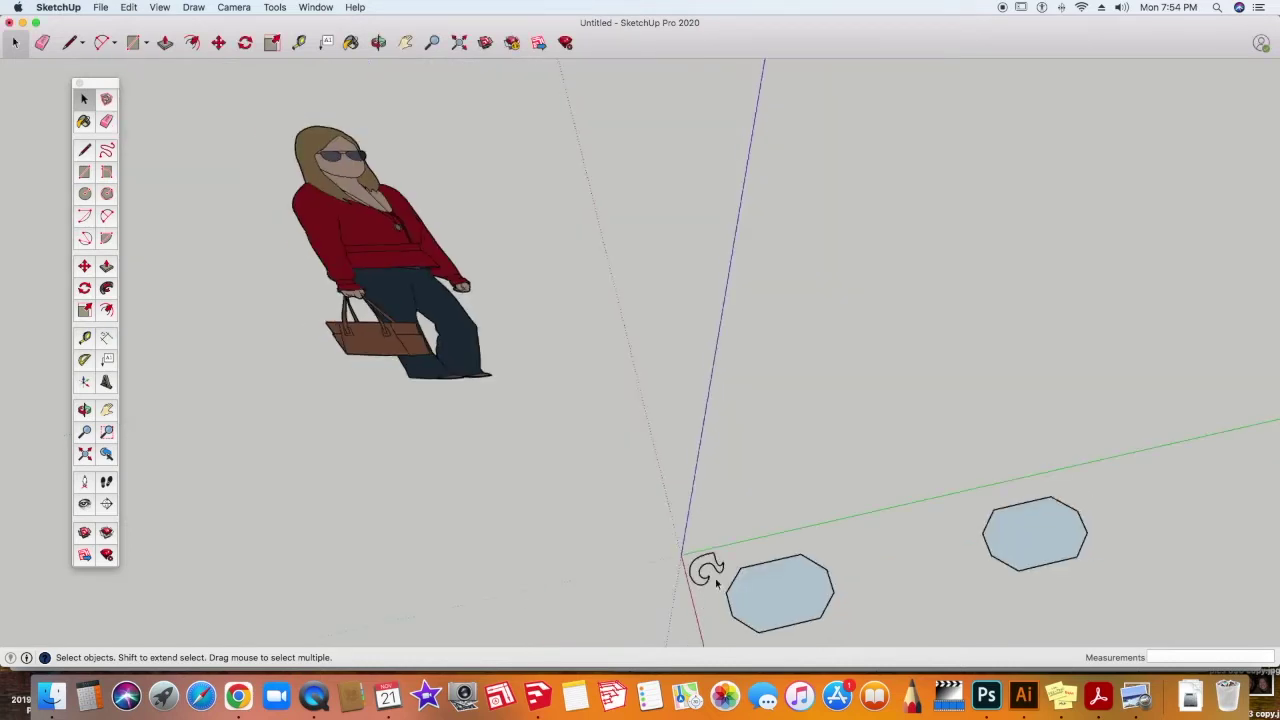
scroll(705, 600, up, 3)
scroll(708, 600, up, 2)
scroll(708, 602, up, 1)
shift+middle_drag(708, 602, 710, 466)
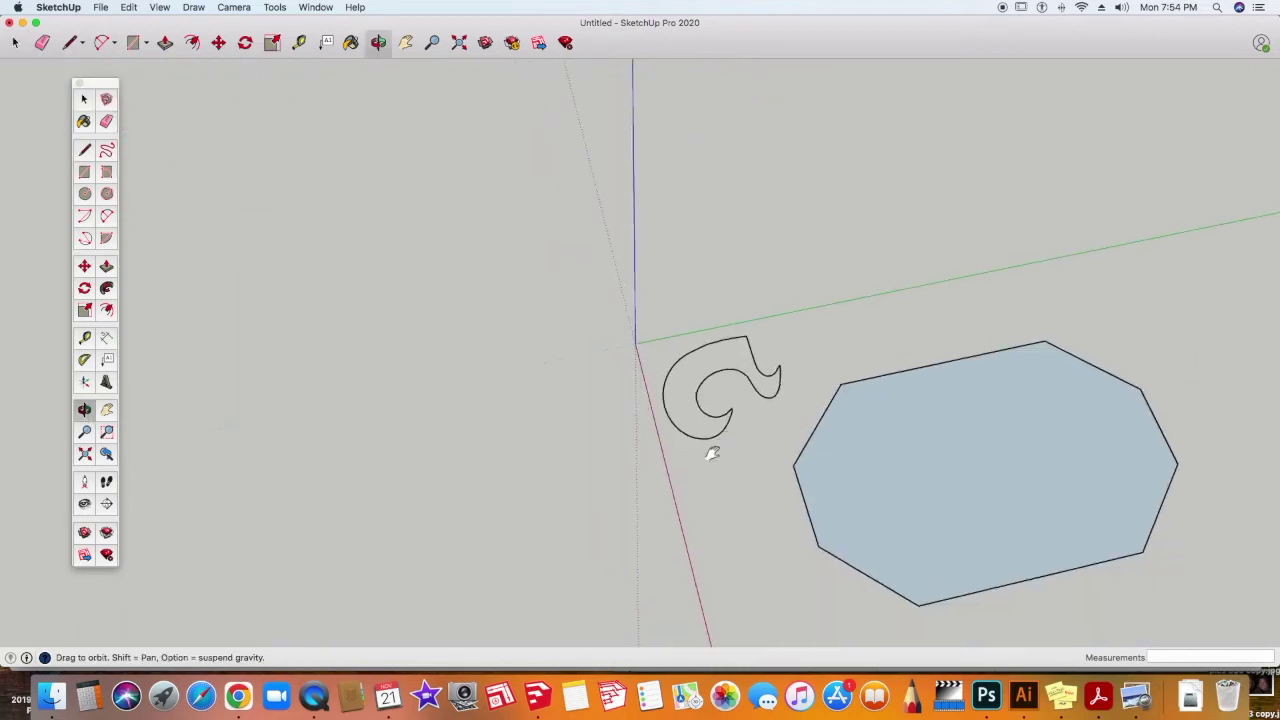
key(space)
scroll(717, 418, down, 2)
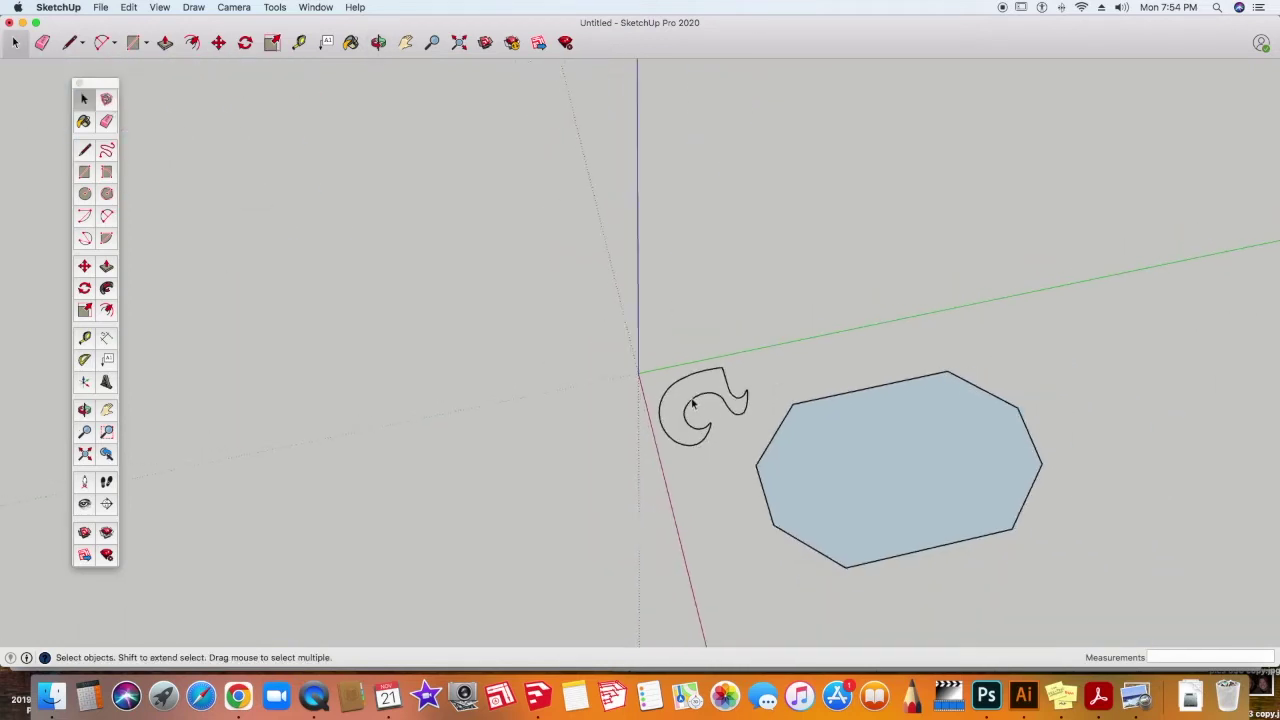
click(715, 408)
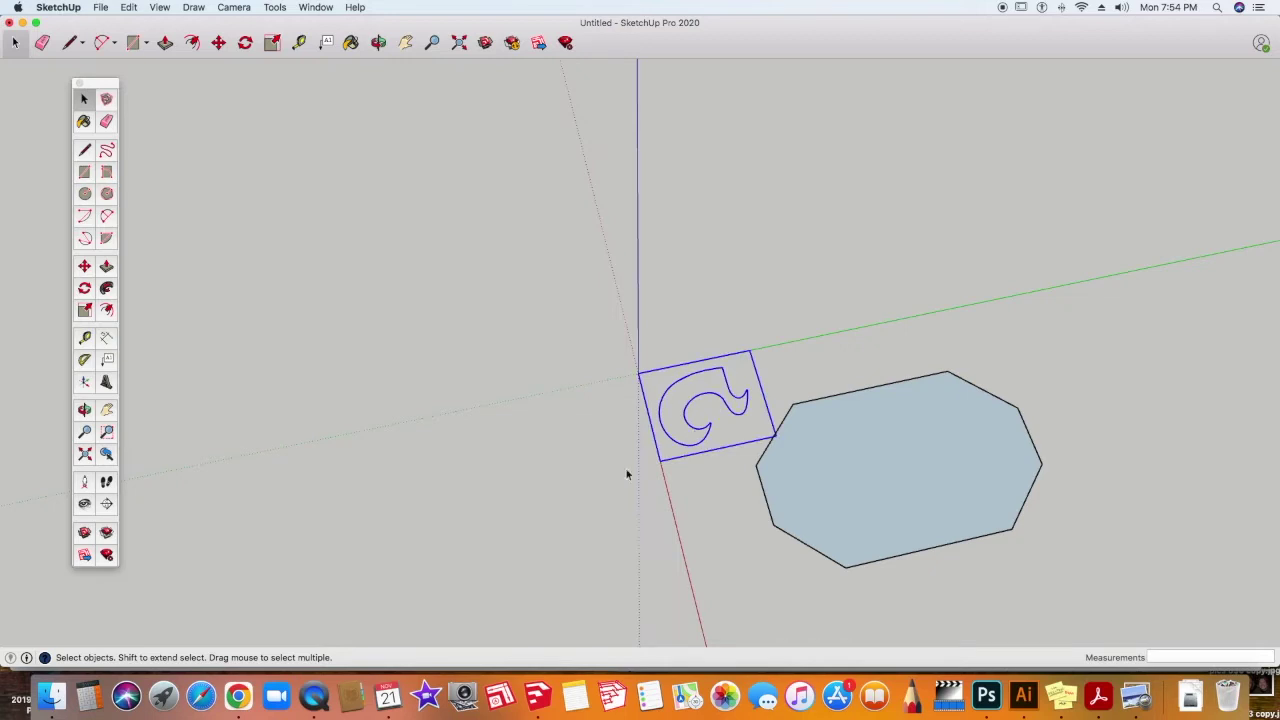
Copy the scroll twice along the green axis, placing the second copy beside the second octagon
click(84, 268)
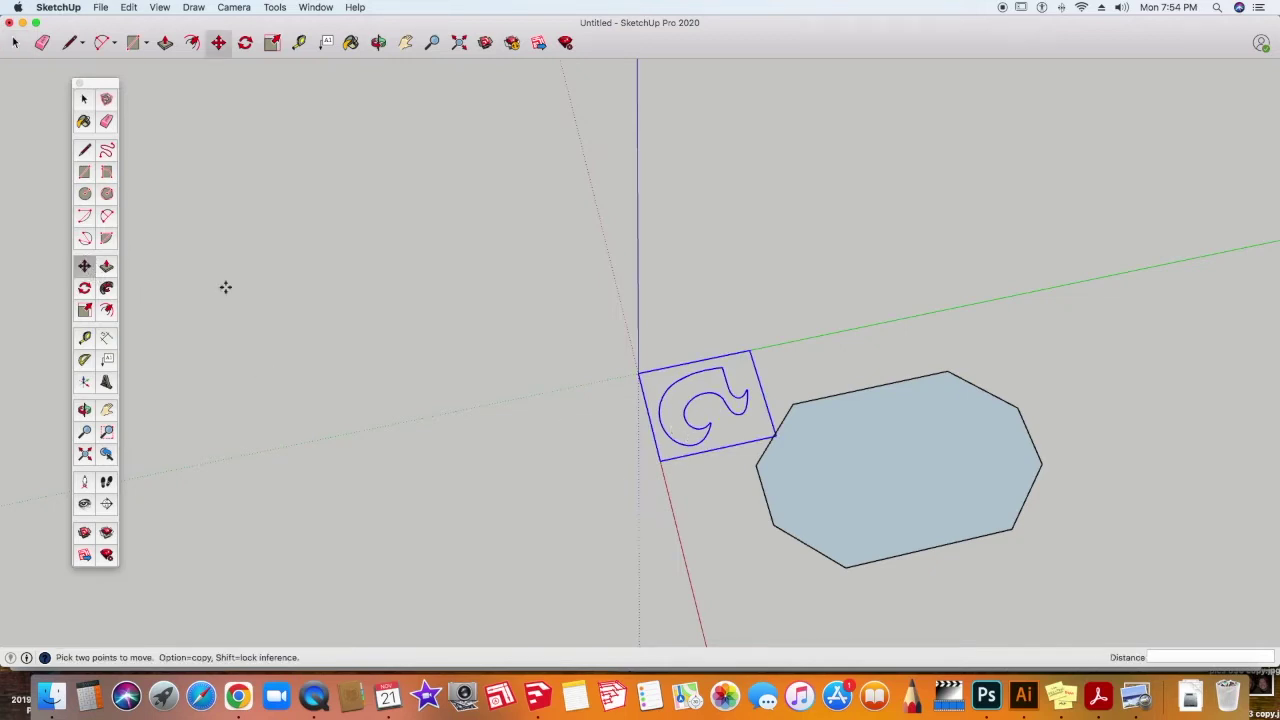
click(661, 463)
key(alt)
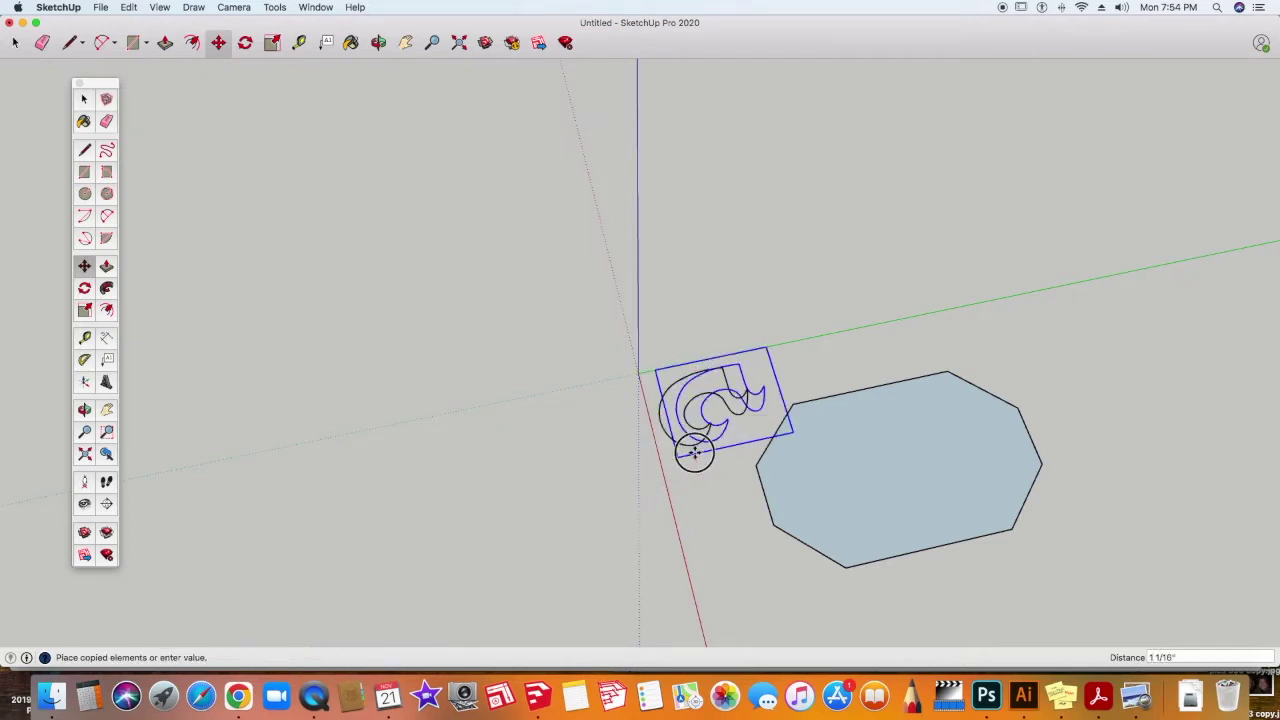
click(1087, 370)
shift+middle_drag(1117, 417, 721, 380)
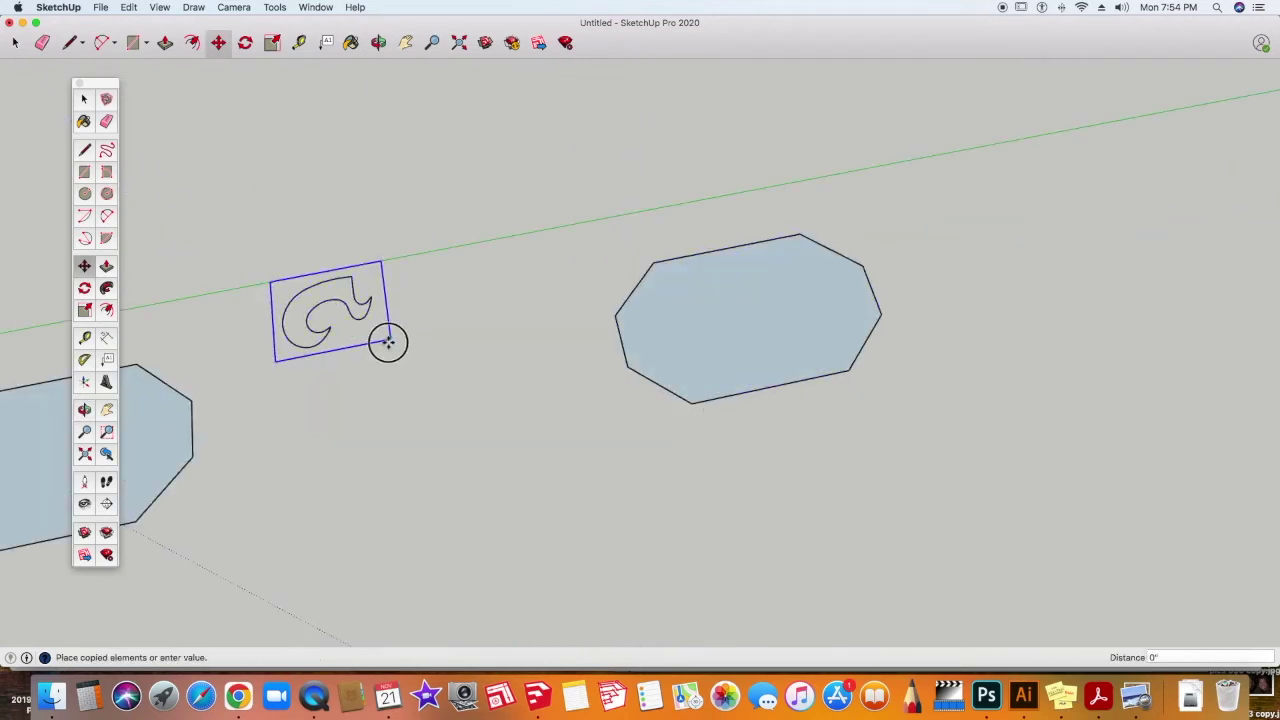
click(387, 342)
key(alt)
click(608, 299)
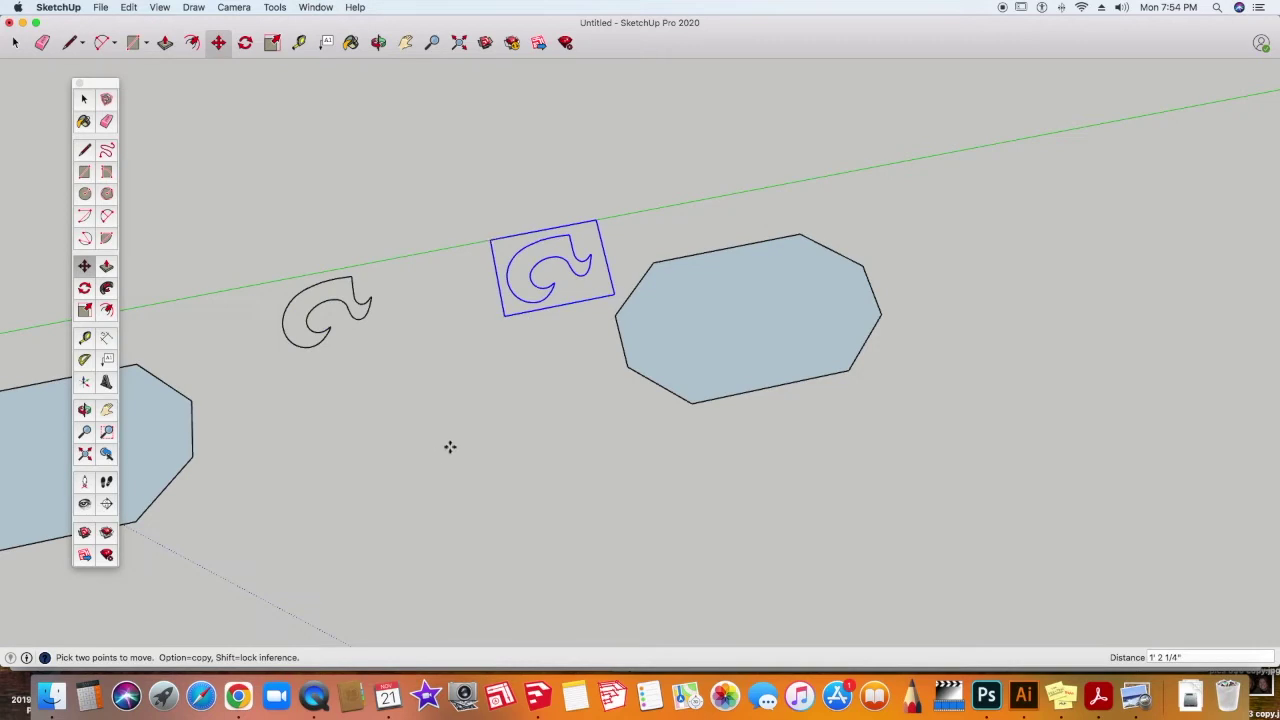
middle_drag(450, 446, 1065, 355)
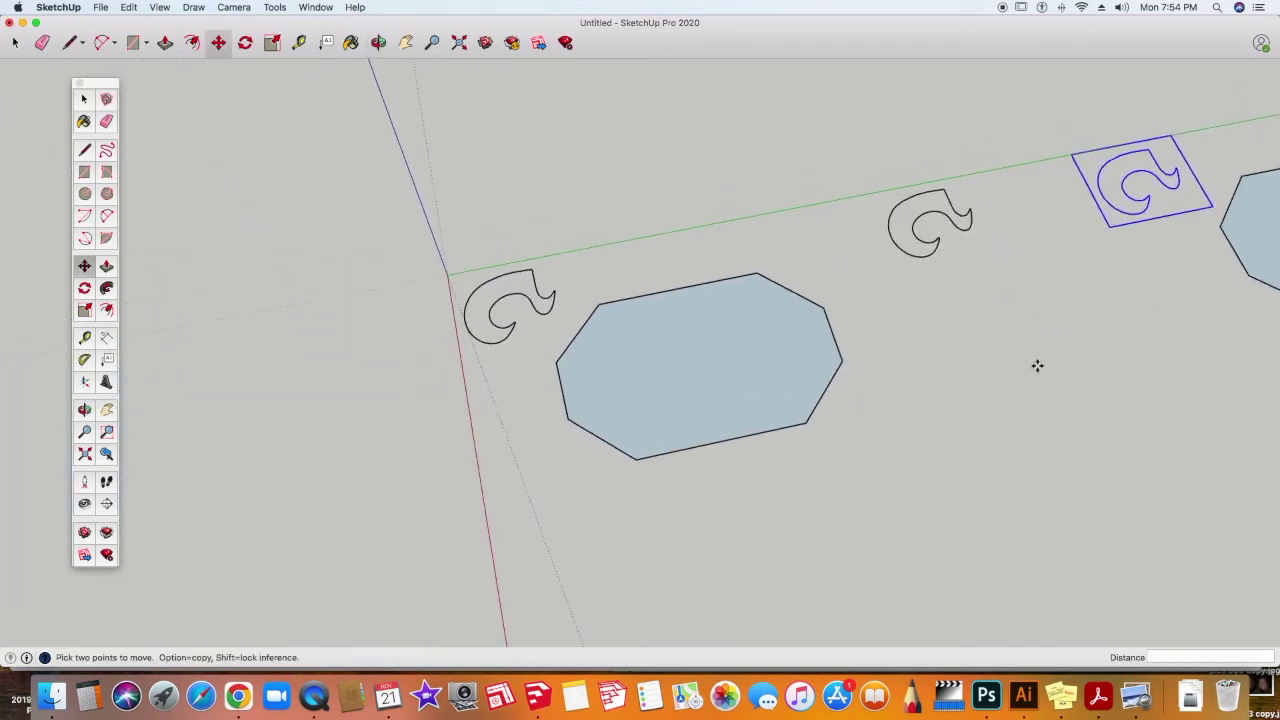
scroll(672, 345, up, 1)
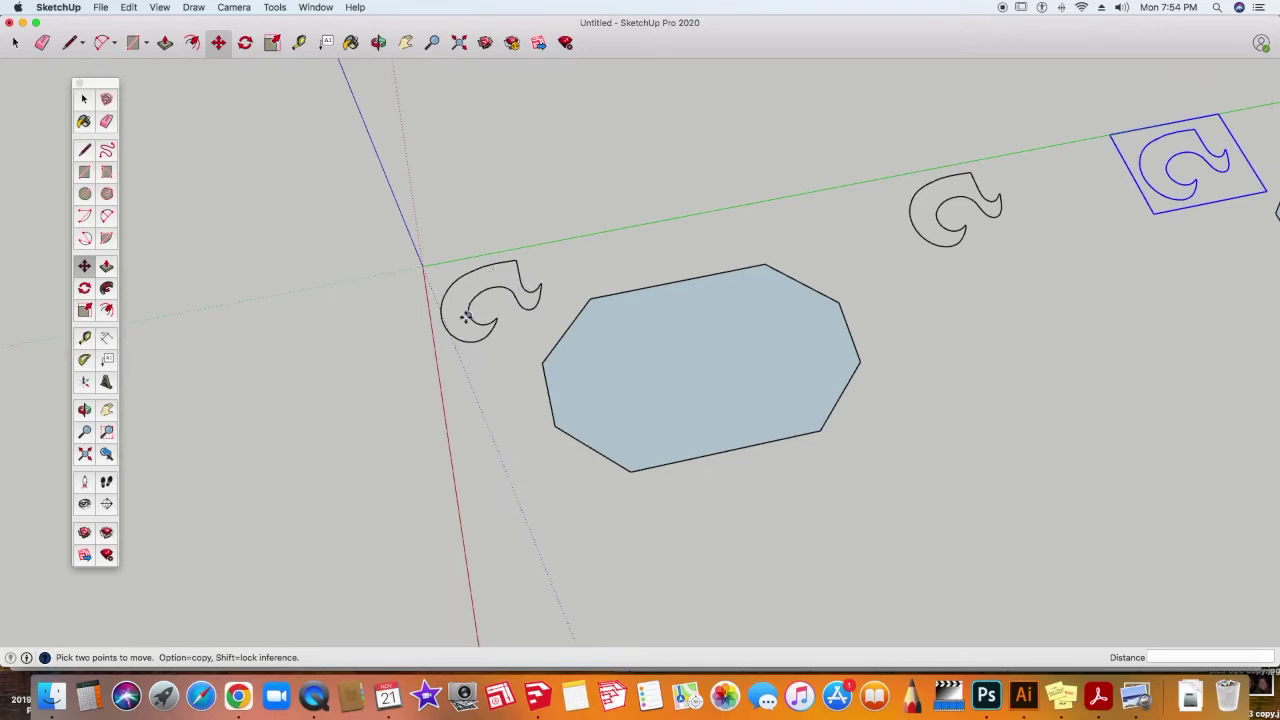
scroll(466, 318, up, 3)
scroll(467, 322, up, 3)
mouse_move(468, 330)
middle_down()
mouse_move(683, 254)
mouse_move(797, 246)
mouse_move(757, 260)
middle_up()
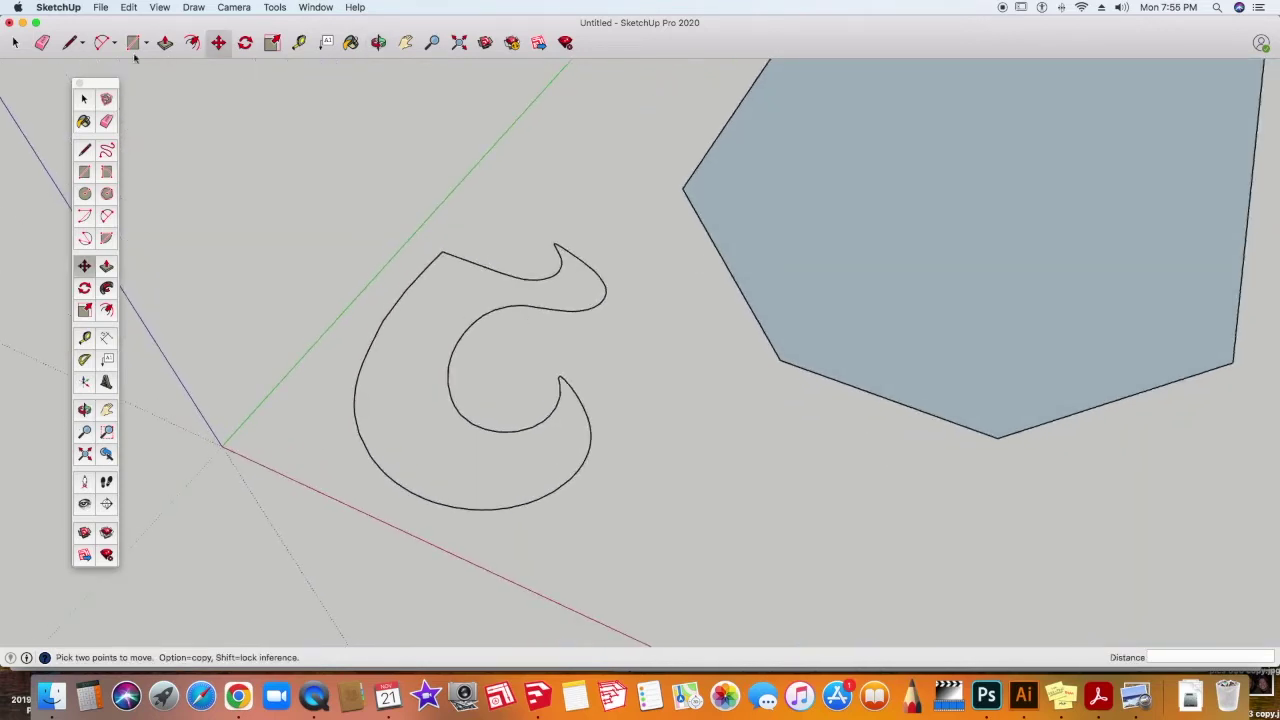
Explode the scroll component into loose edges
click(84, 99)
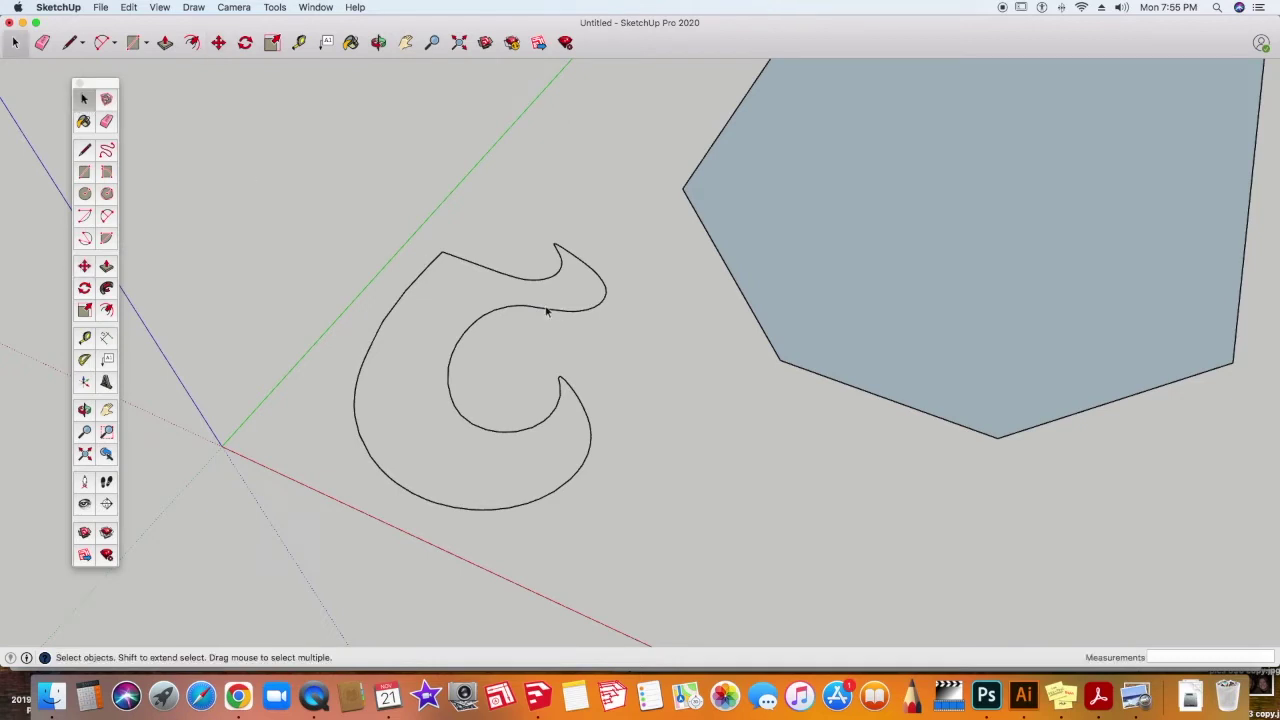
double_click(530, 305)
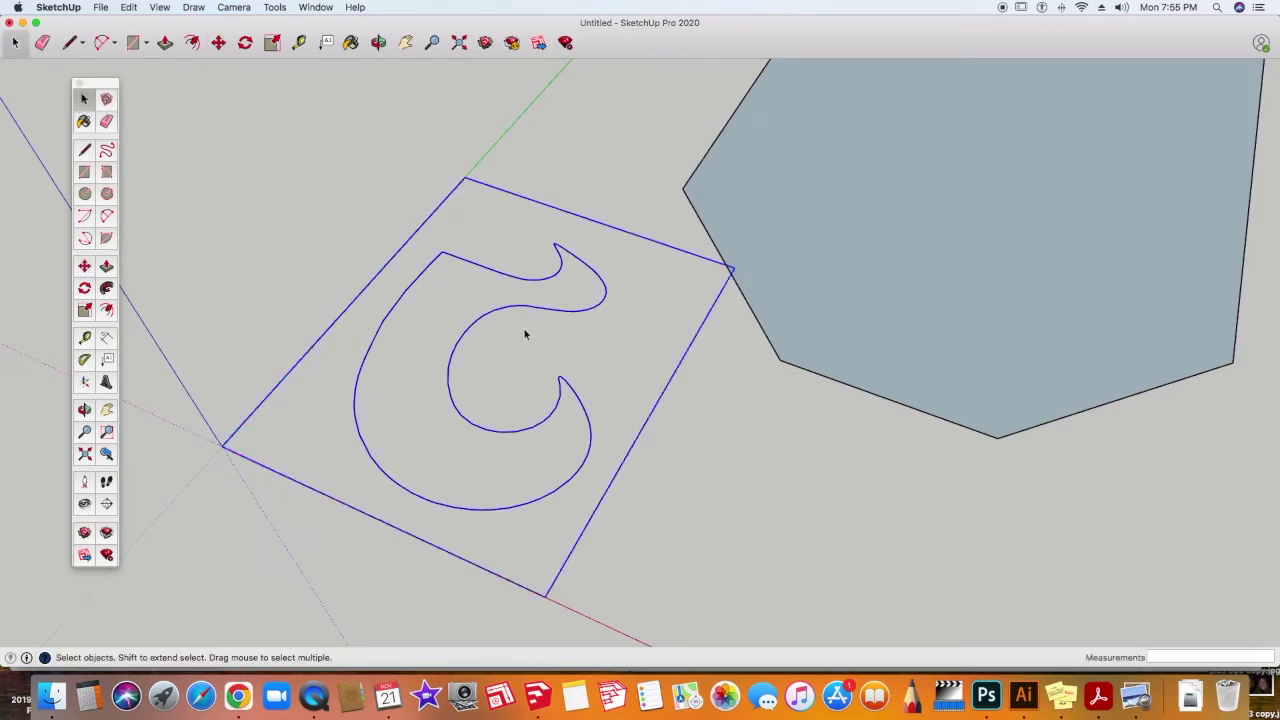
right_click(533, 306)
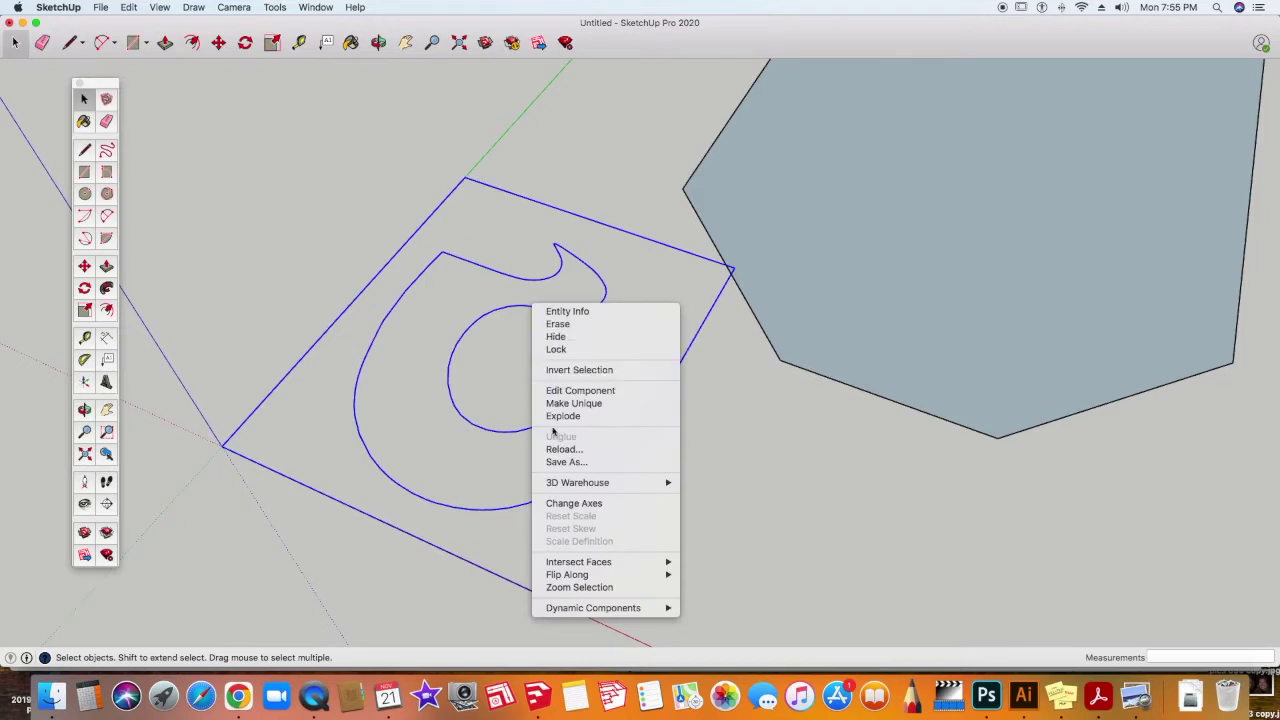
click(567, 416)
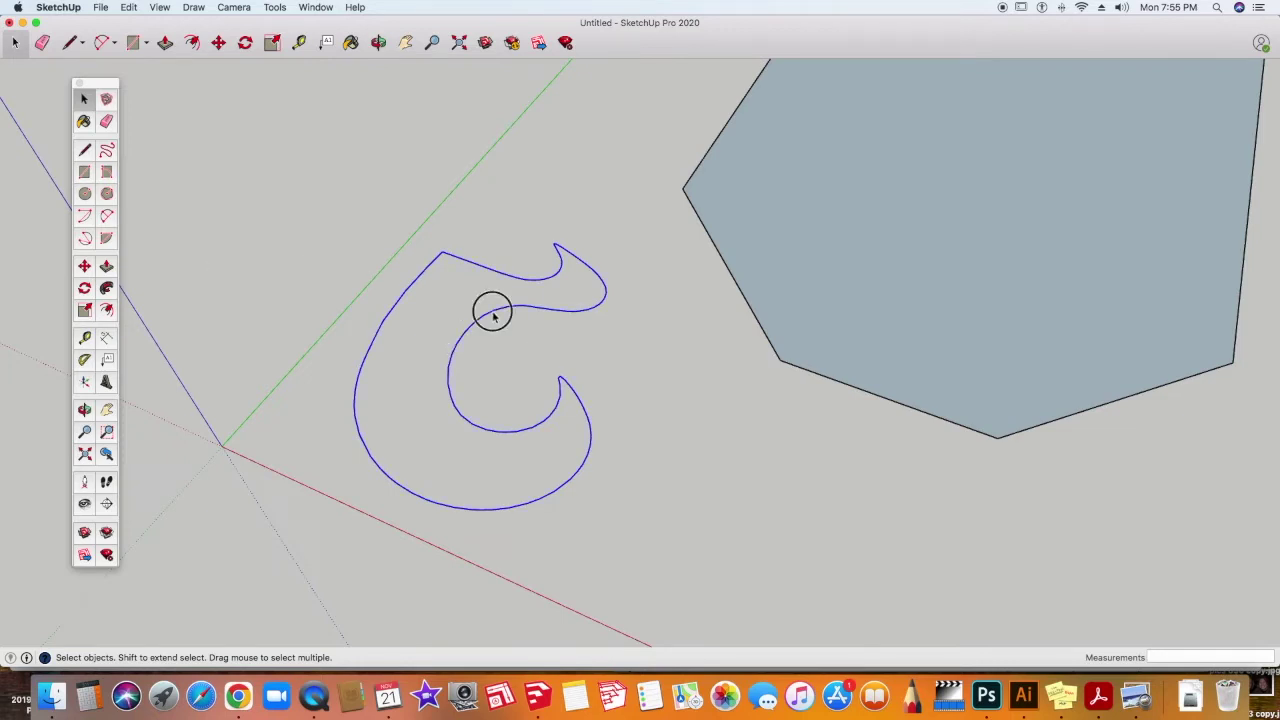
Try Weld Edges on the curve, undo it, and explode the scroll component again
right_click(456, 351)
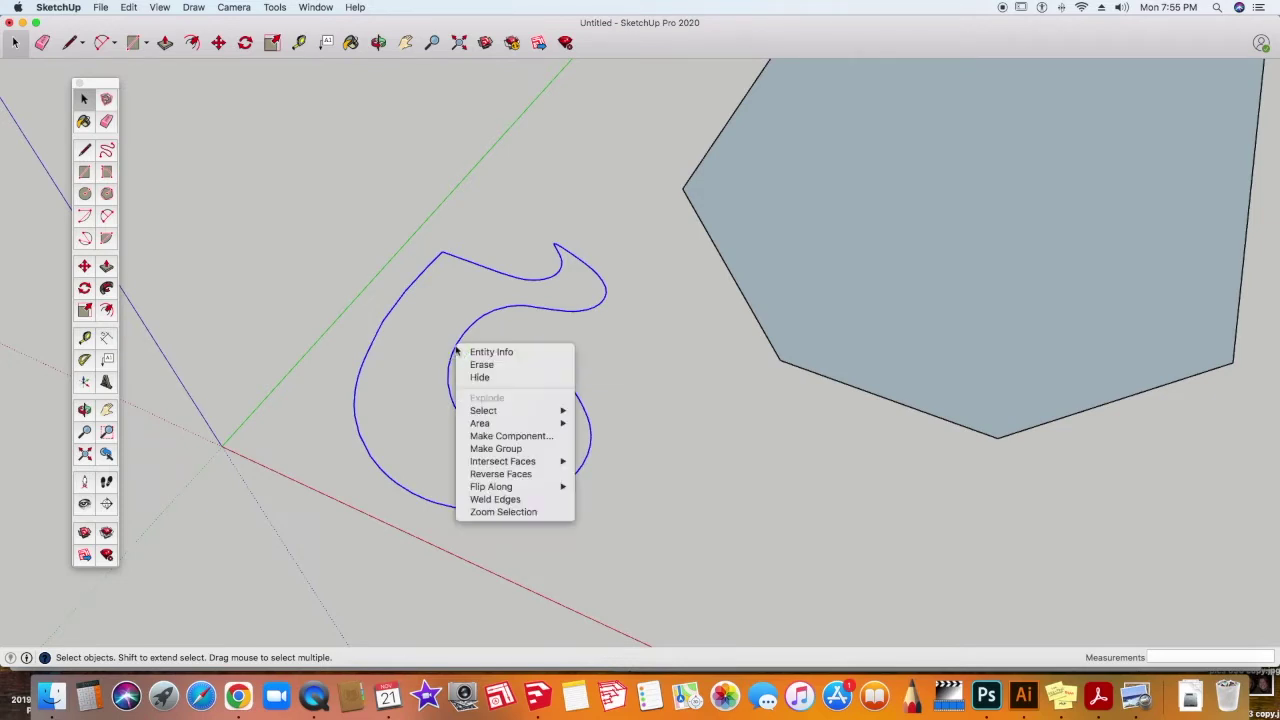
click(520, 501)
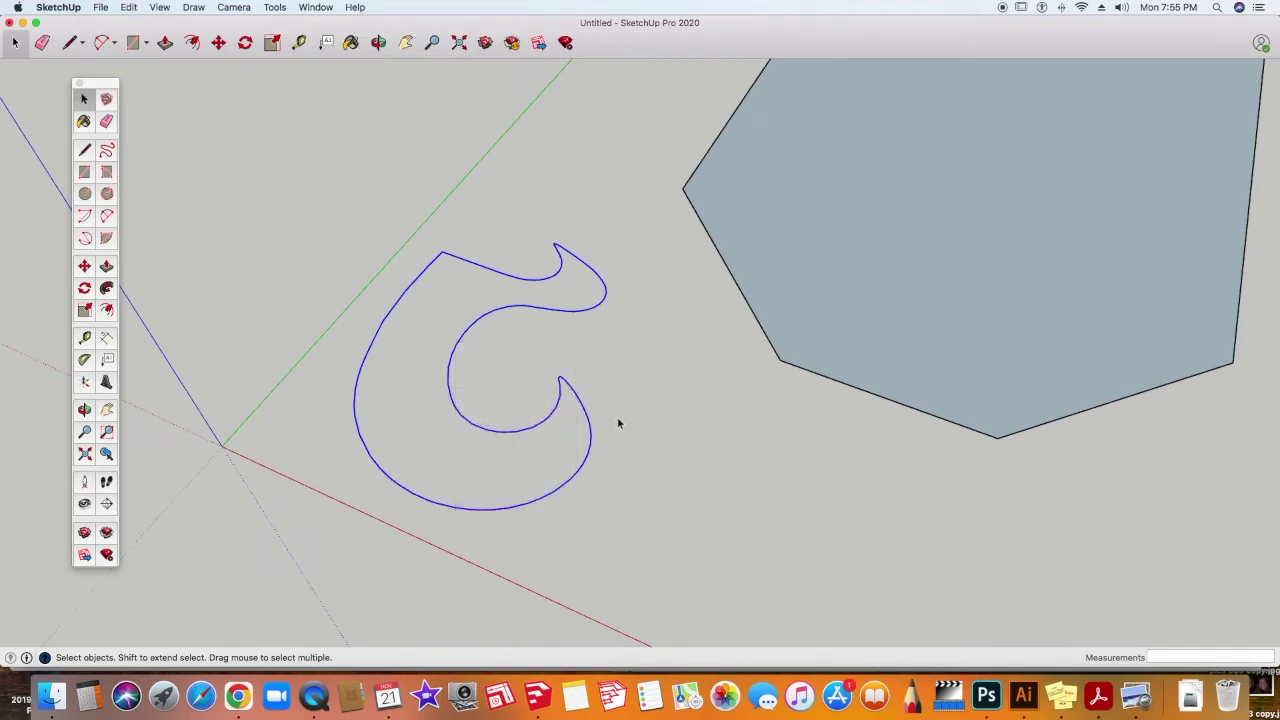
key(super+t)
click(502, 434)
right_click(500, 433)
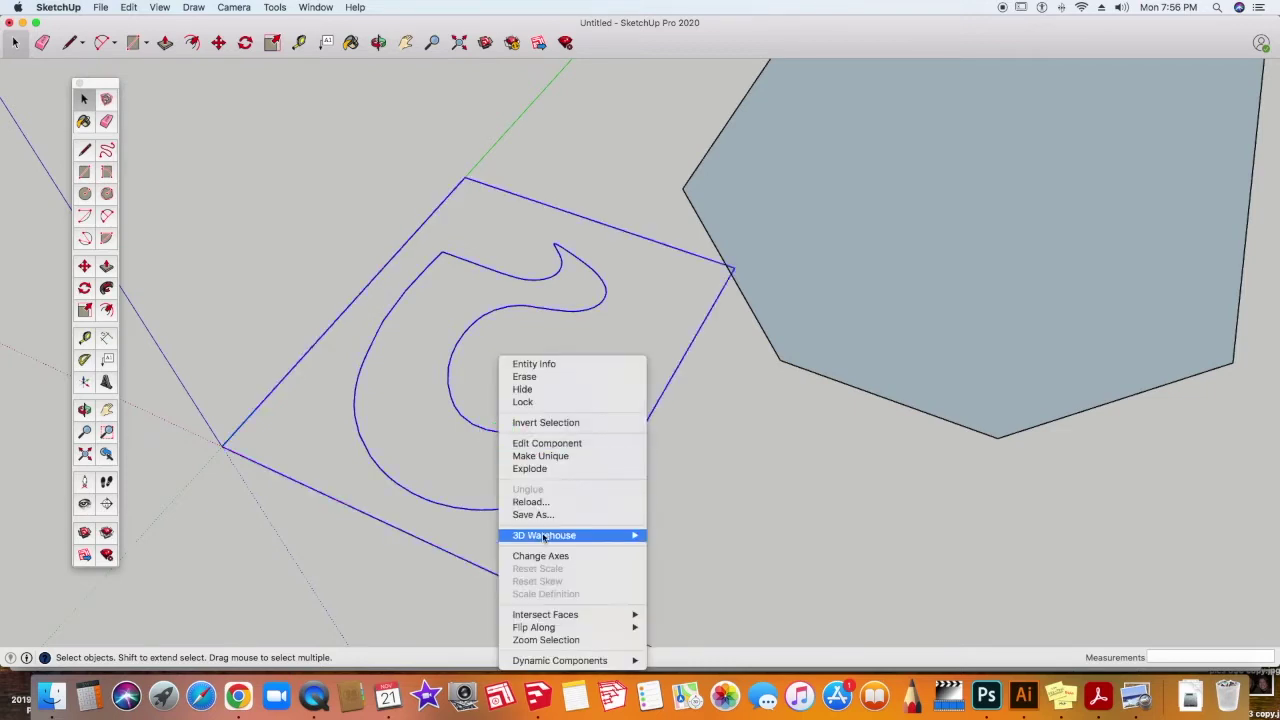
click(550, 469)
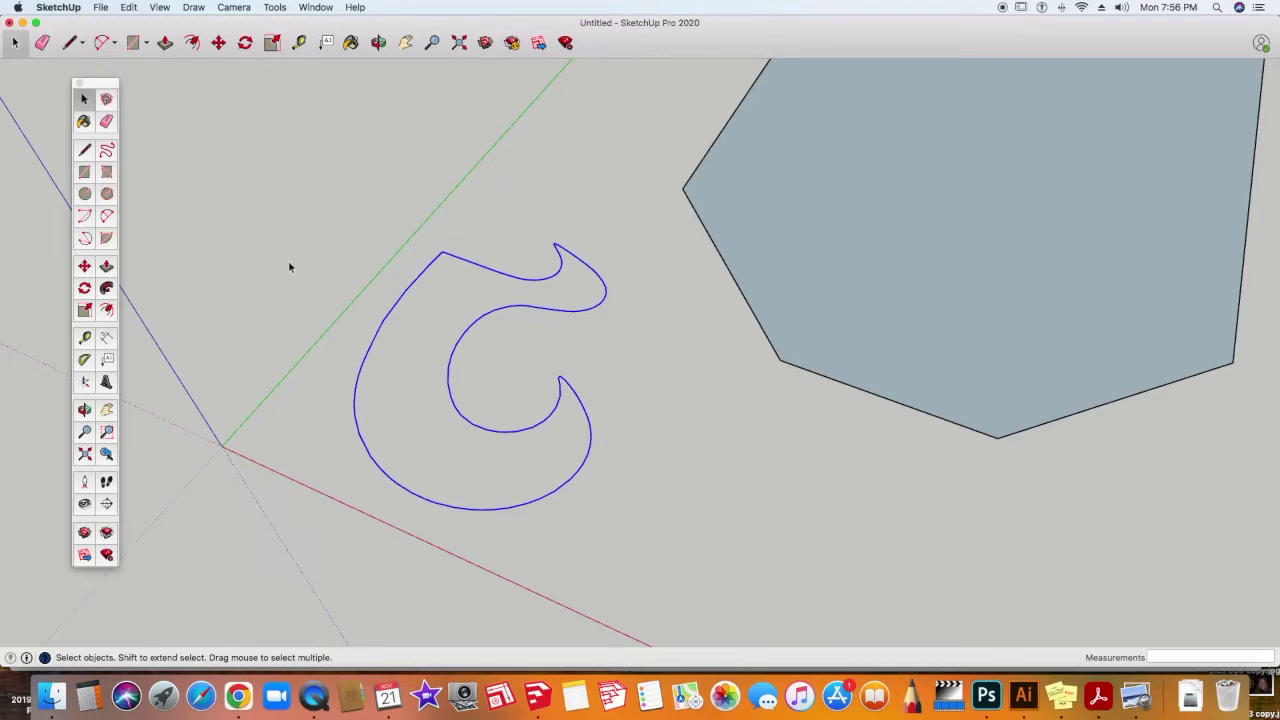
Close the gap between the scroll's curve ends to form a face, then erase the closing line
click(85, 150)
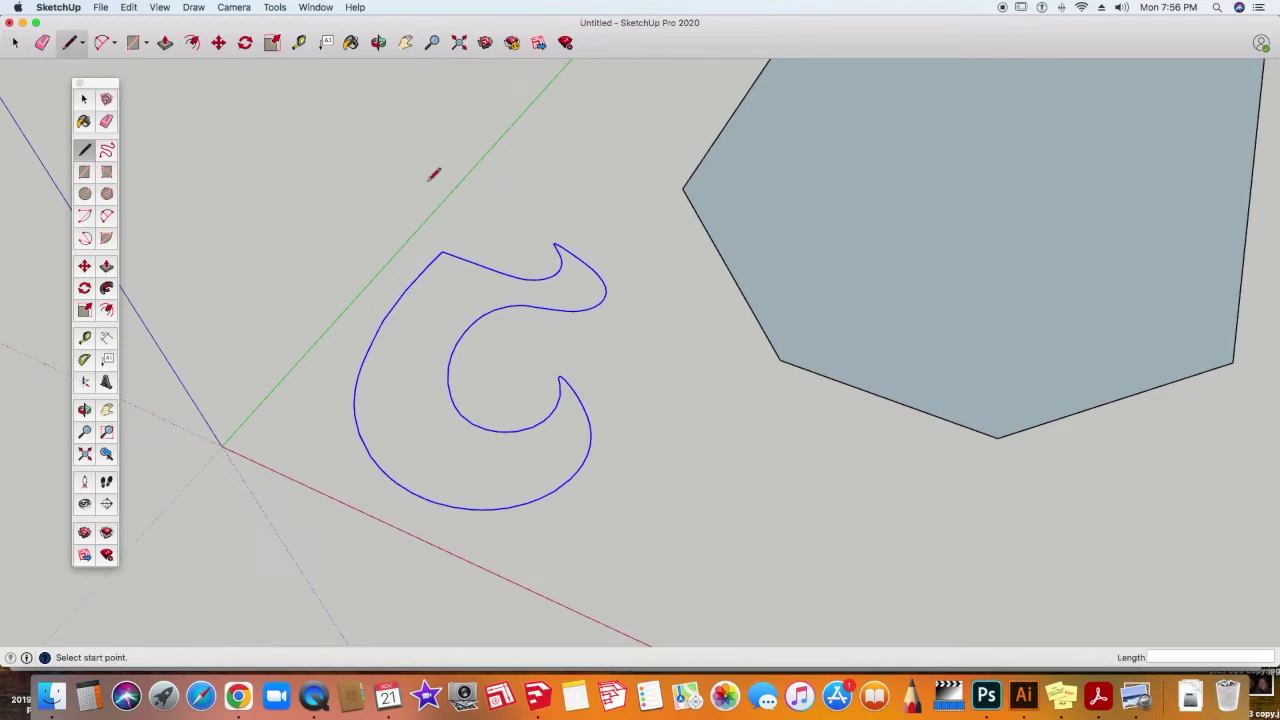
click(442, 251)
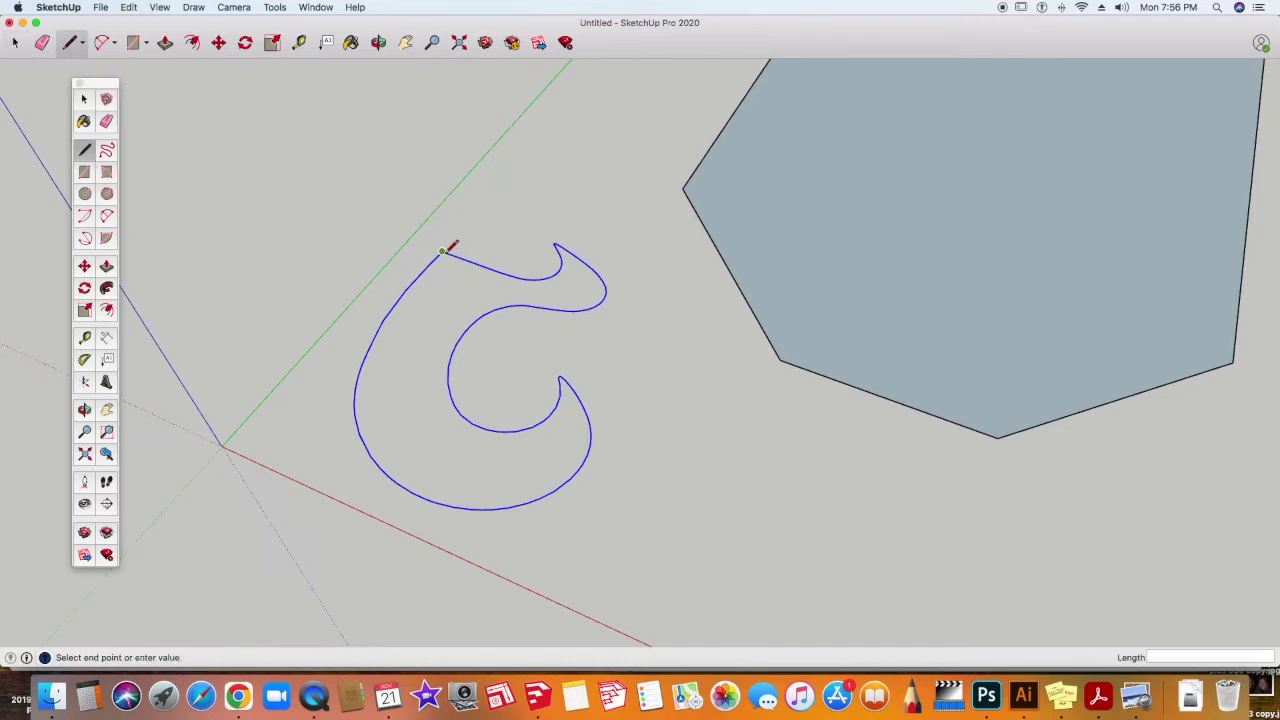
click(492, 310)
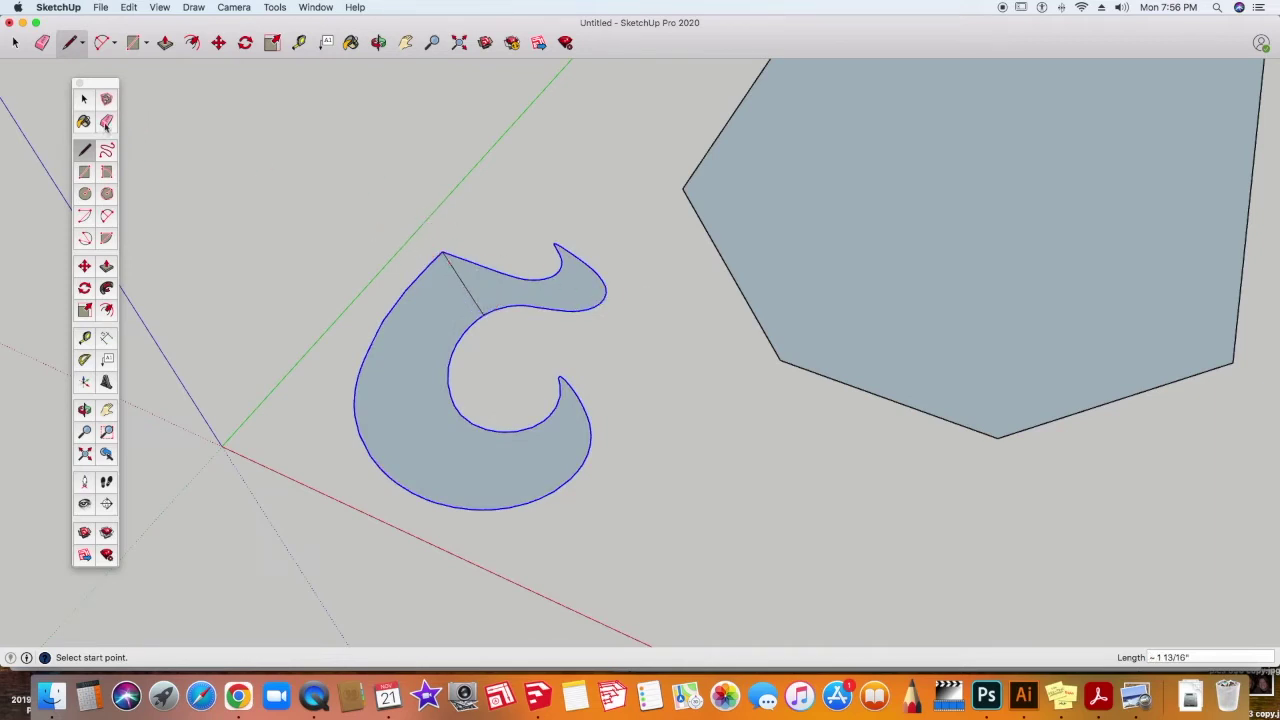
click(106, 121)
click(468, 292)
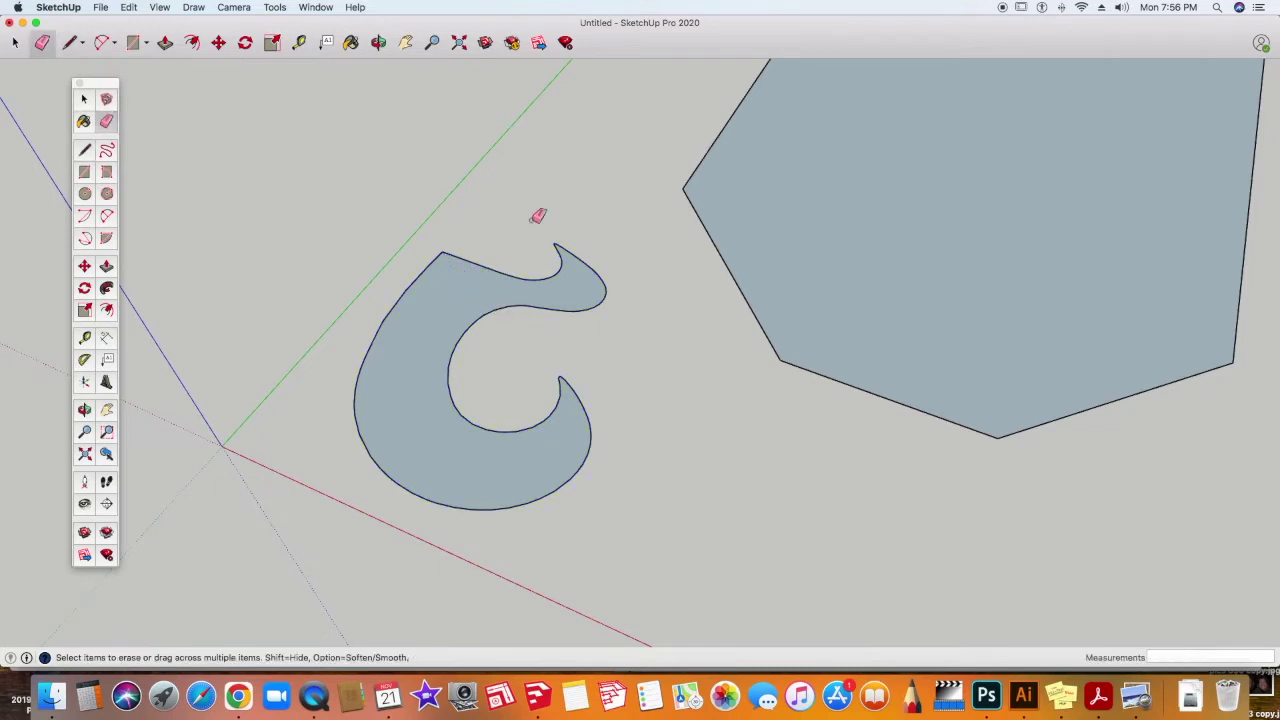
key(o)
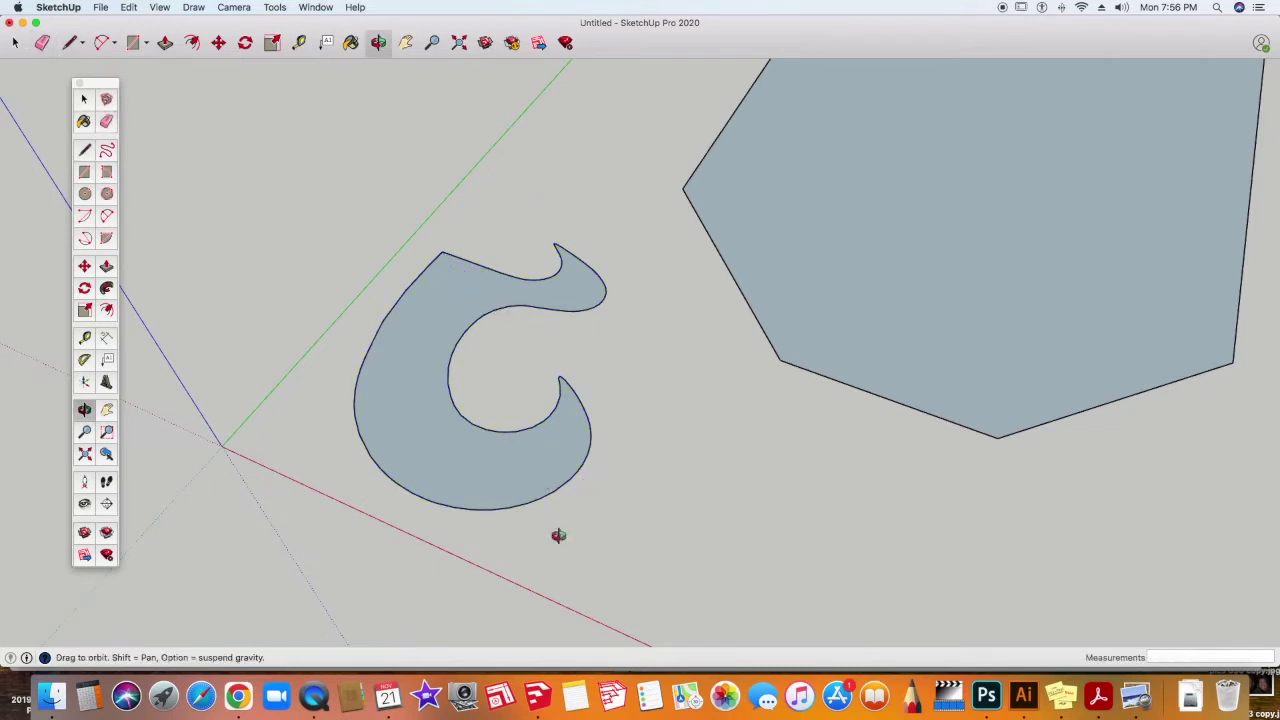
drag(558, 535, 571, 477)
key(e)
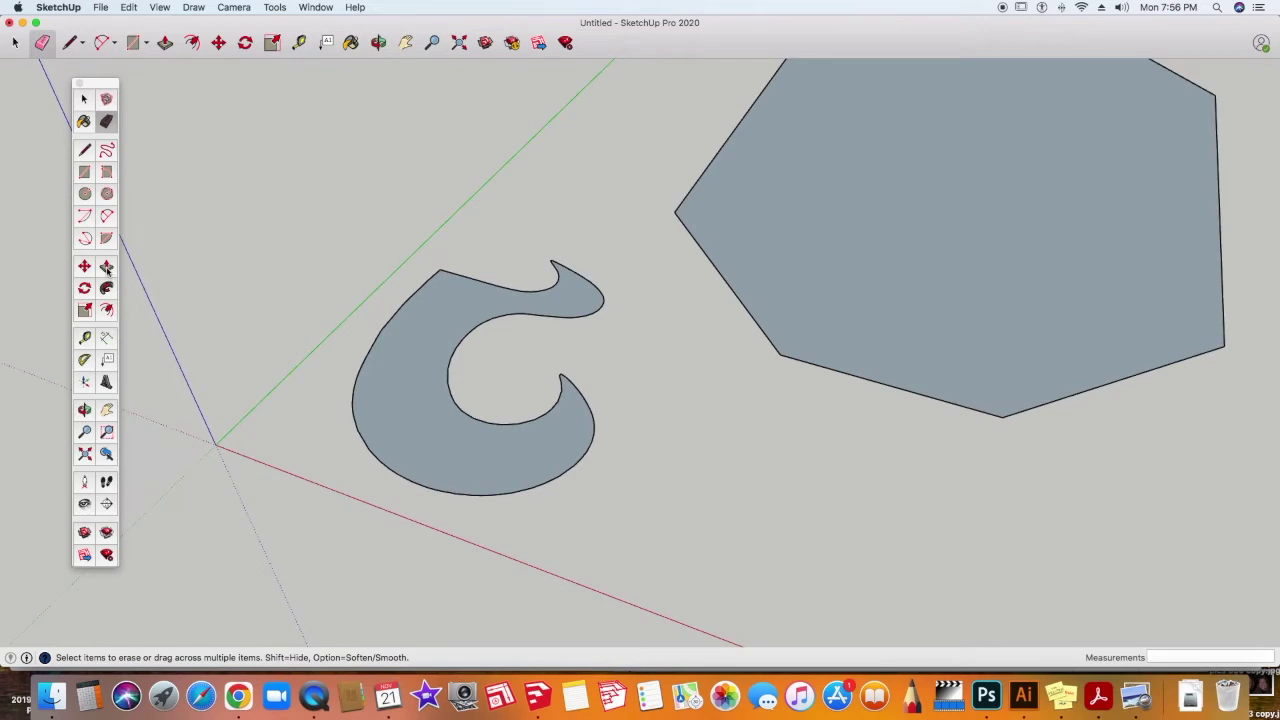
click(106, 266)
Pull the scroll face up into a trial solid, then undo back to the flat outline
drag(431, 474, 432, 440)
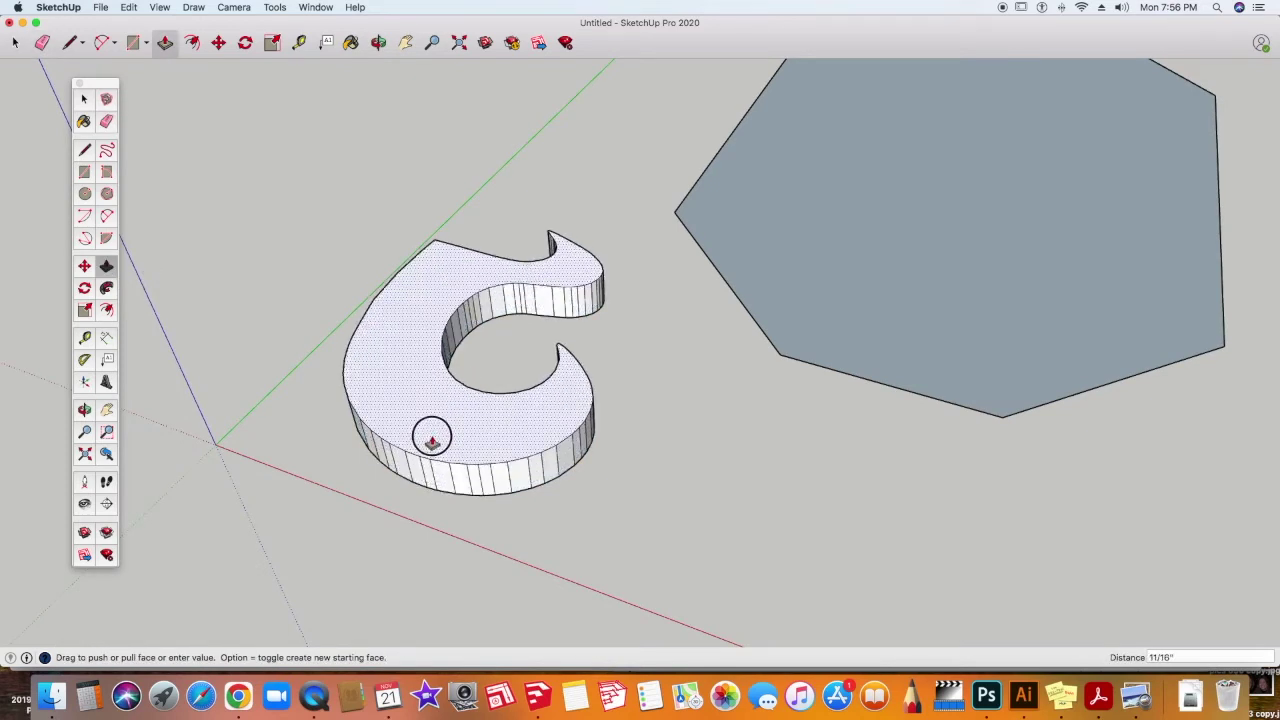
click(432, 440)
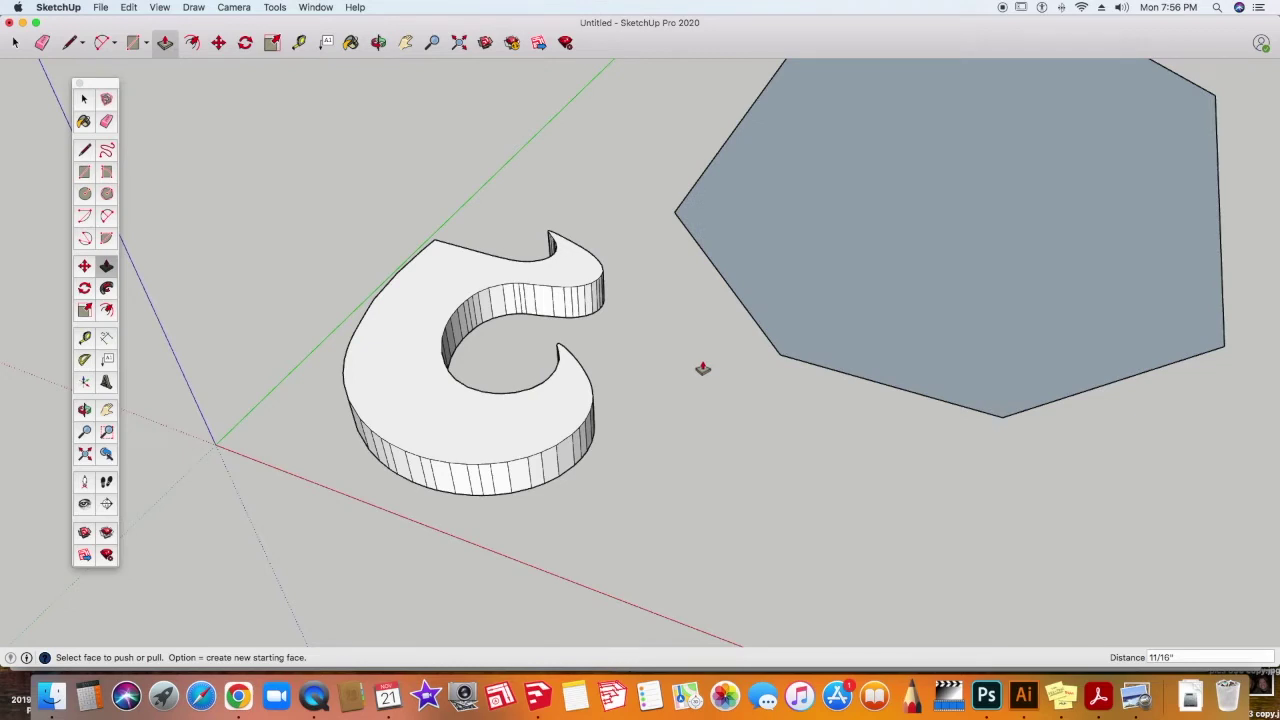
key(super+z)
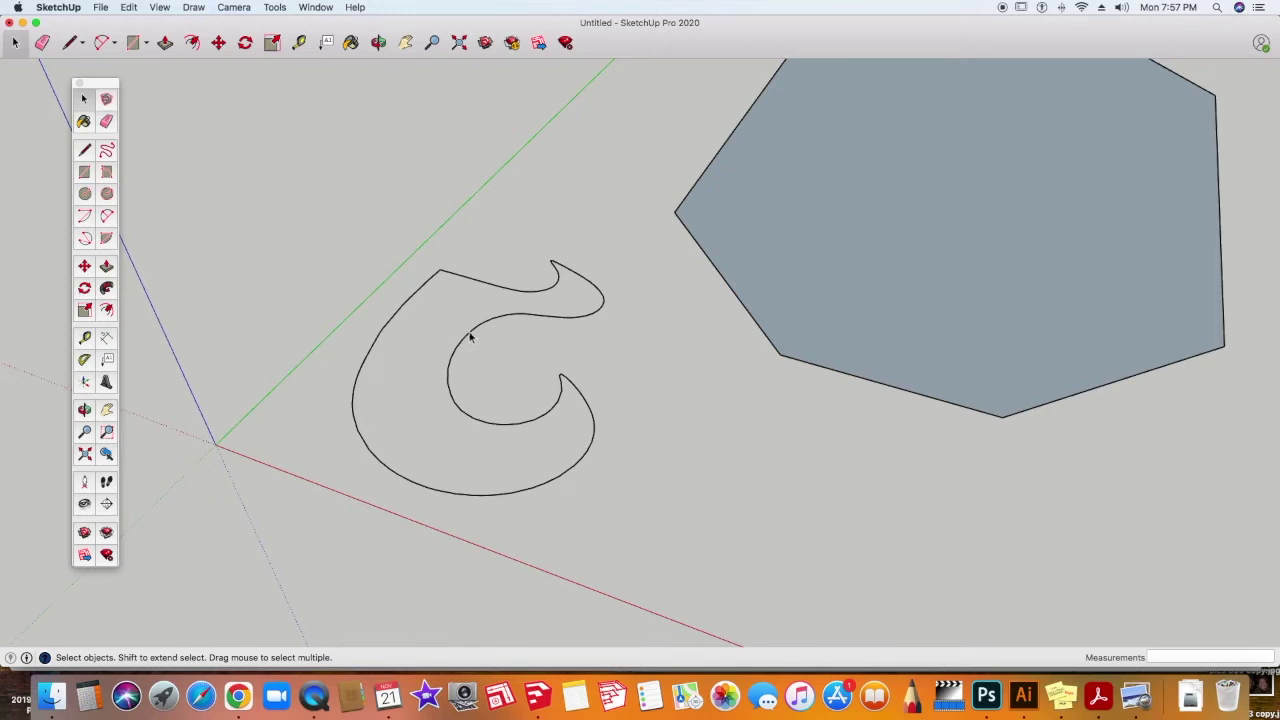
Weld the scroll outline into one curve and close it with a short line into a face
click(470, 337)
right_click(464, 344)
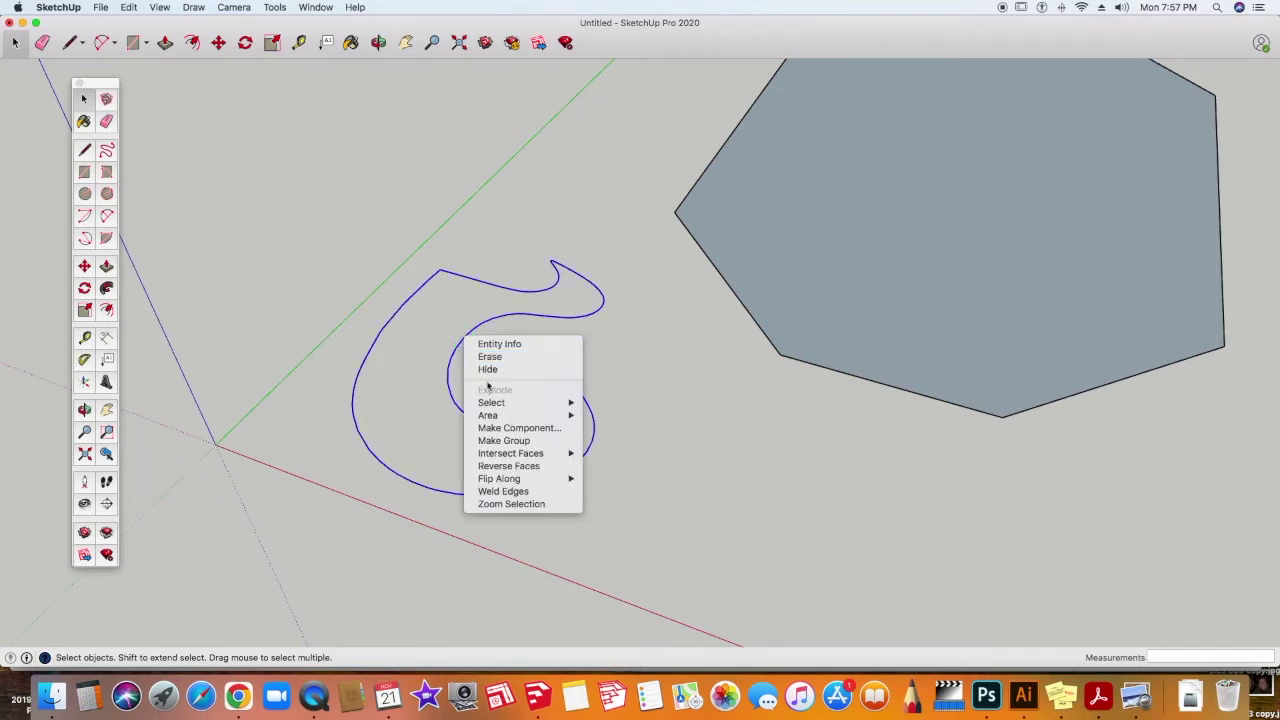
click(510, 492)
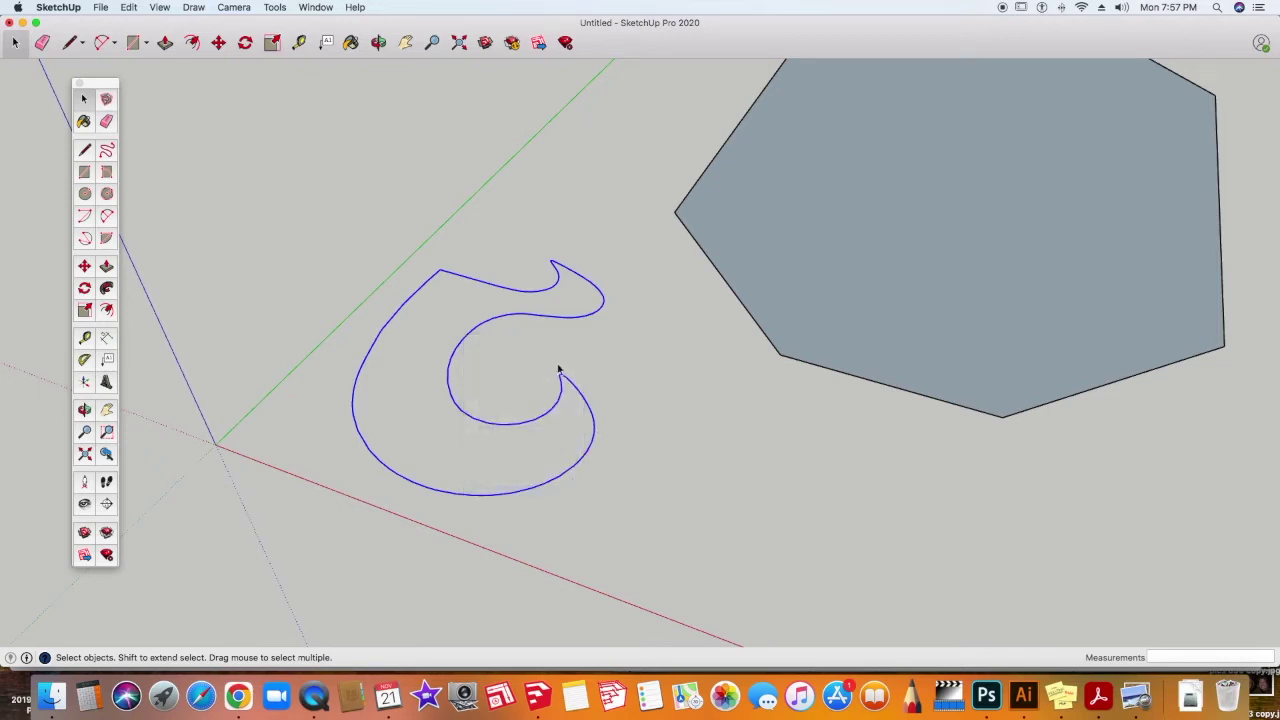
click(86, 150)
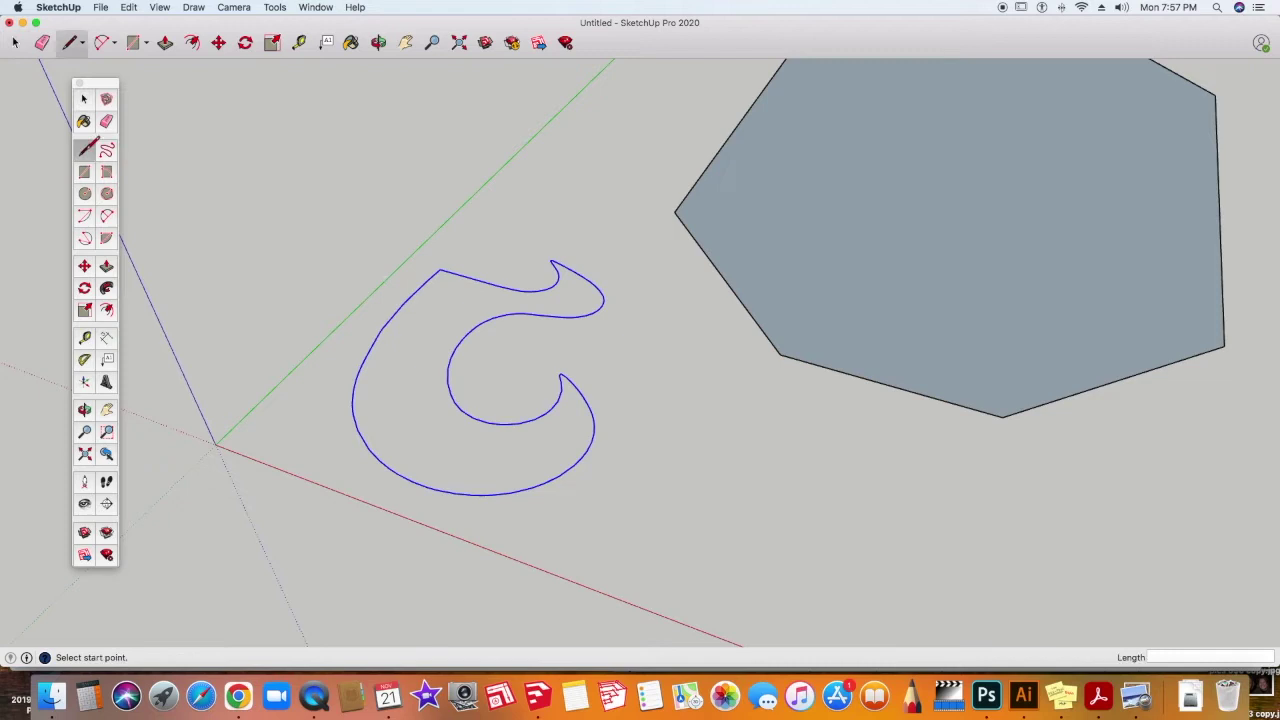
click(441, 270)
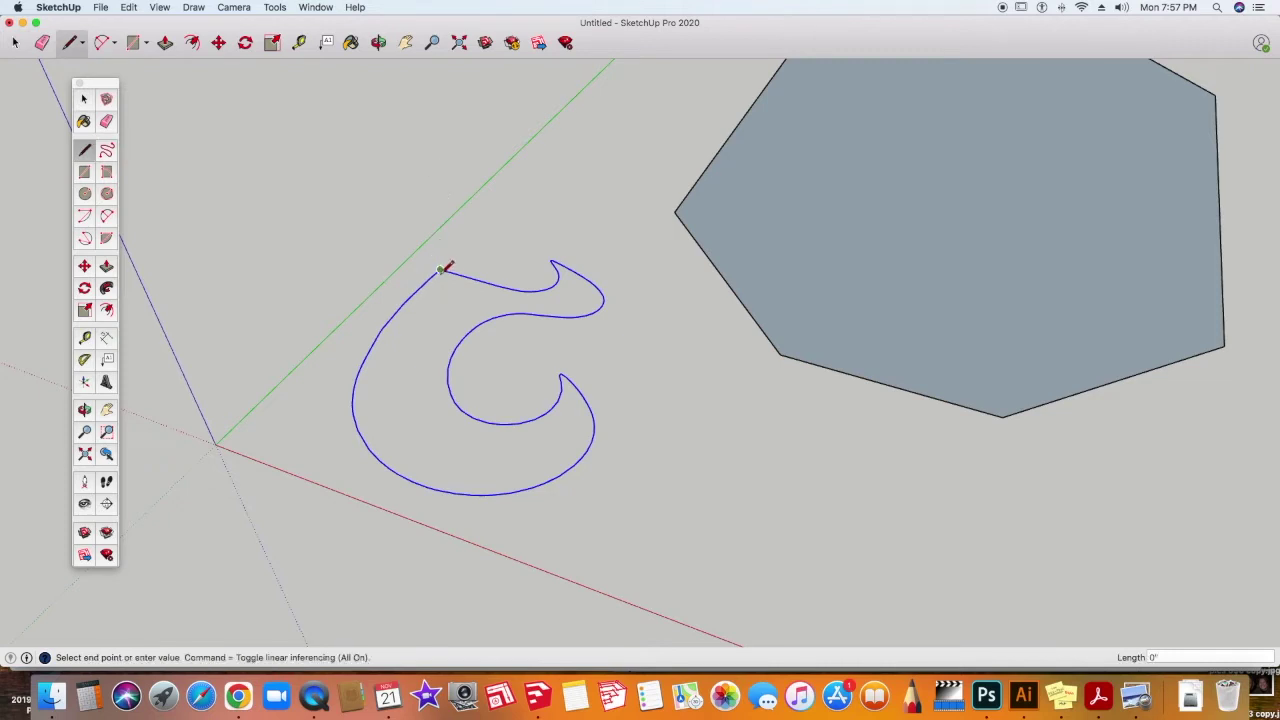
click(476, 322)
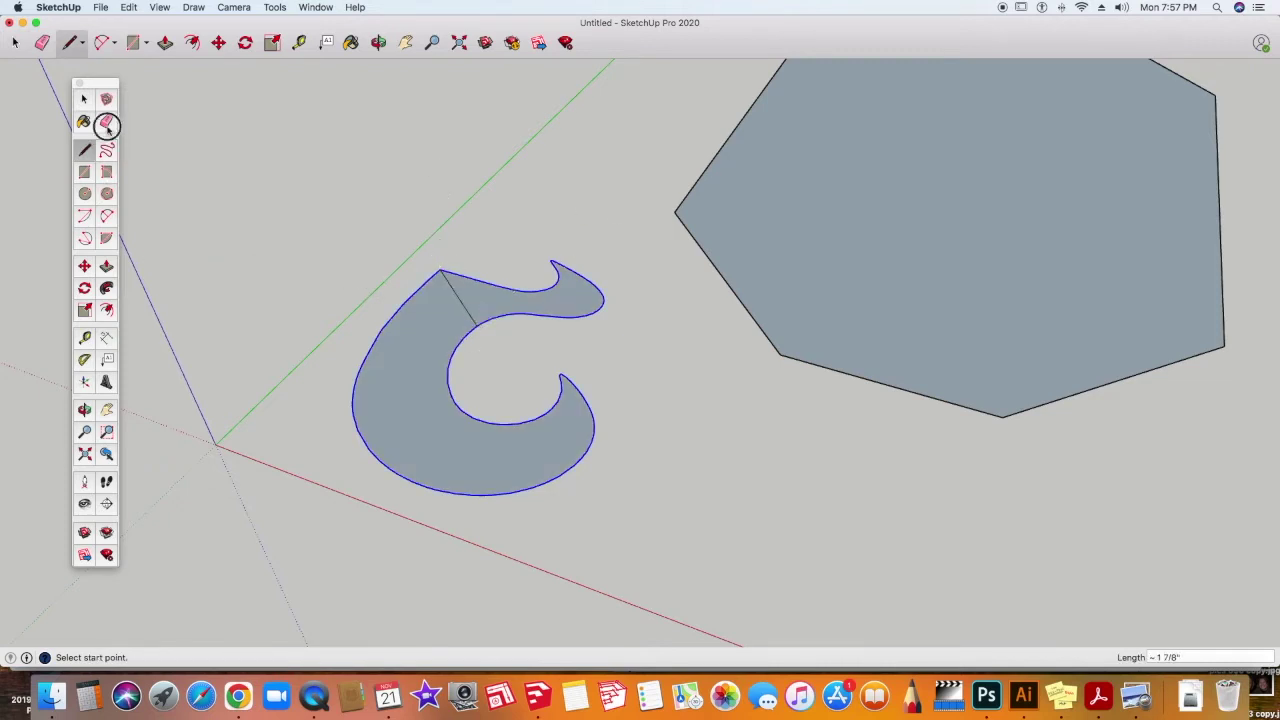
click(106, 121)
Erase the line across the scroll's neck, test-extrude the face, undo, and view it from above
click(450, 305)
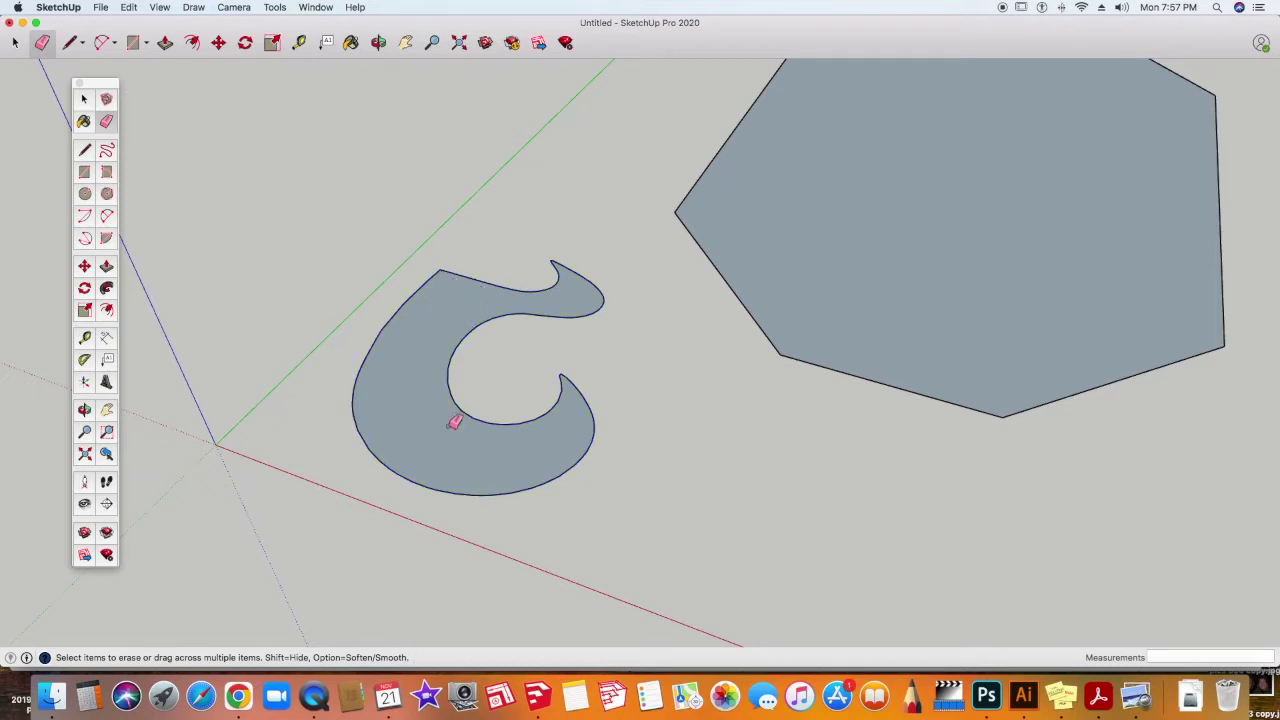
click(106, 266)
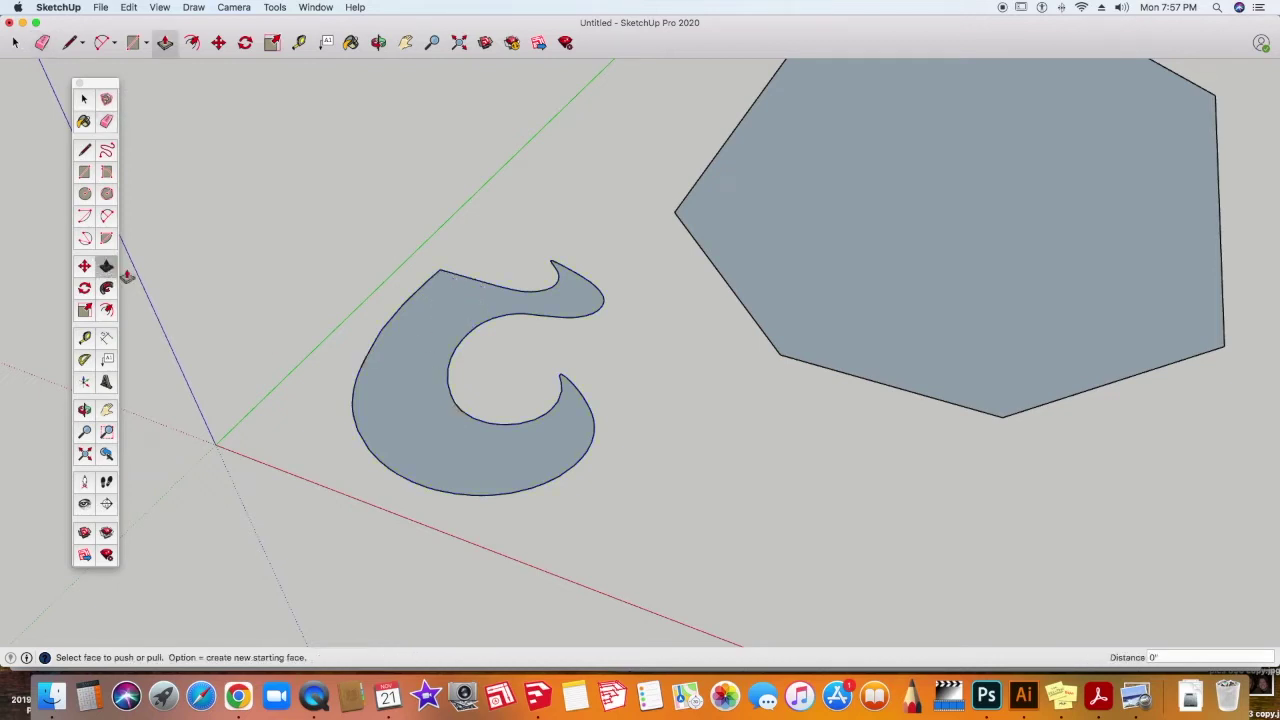
drag(380, 422, 387, 393)
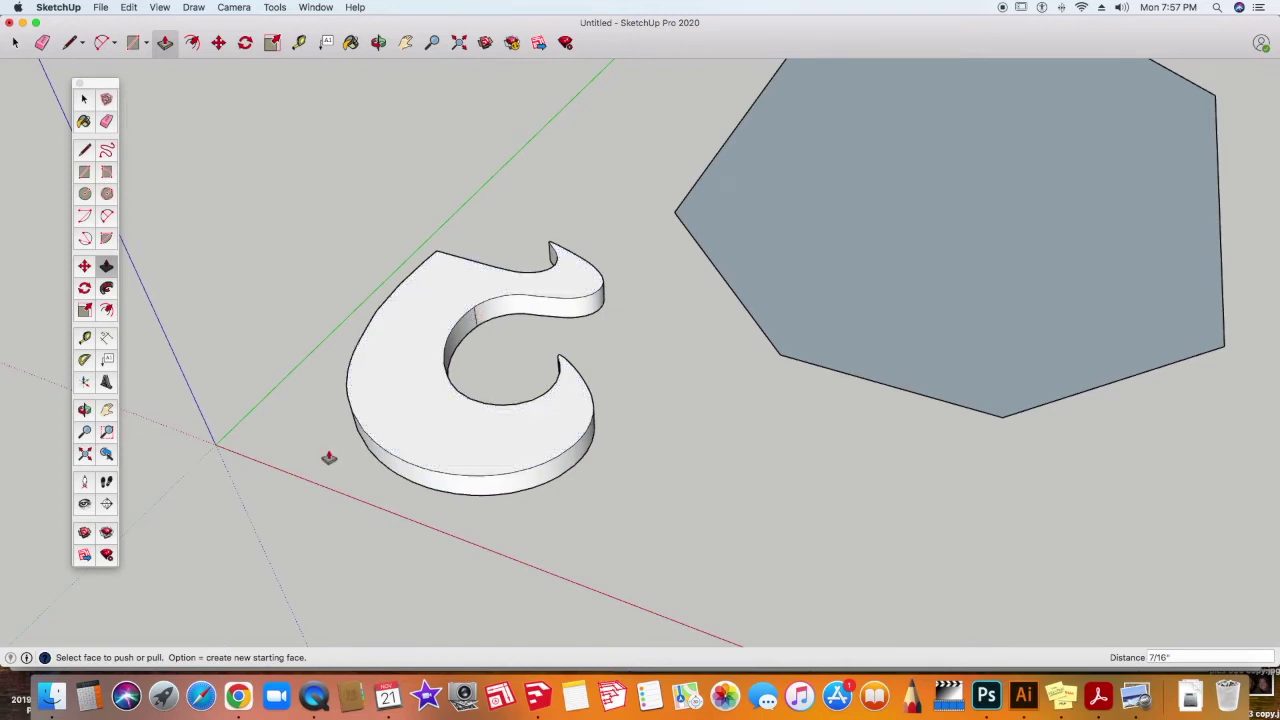
key(super+z)
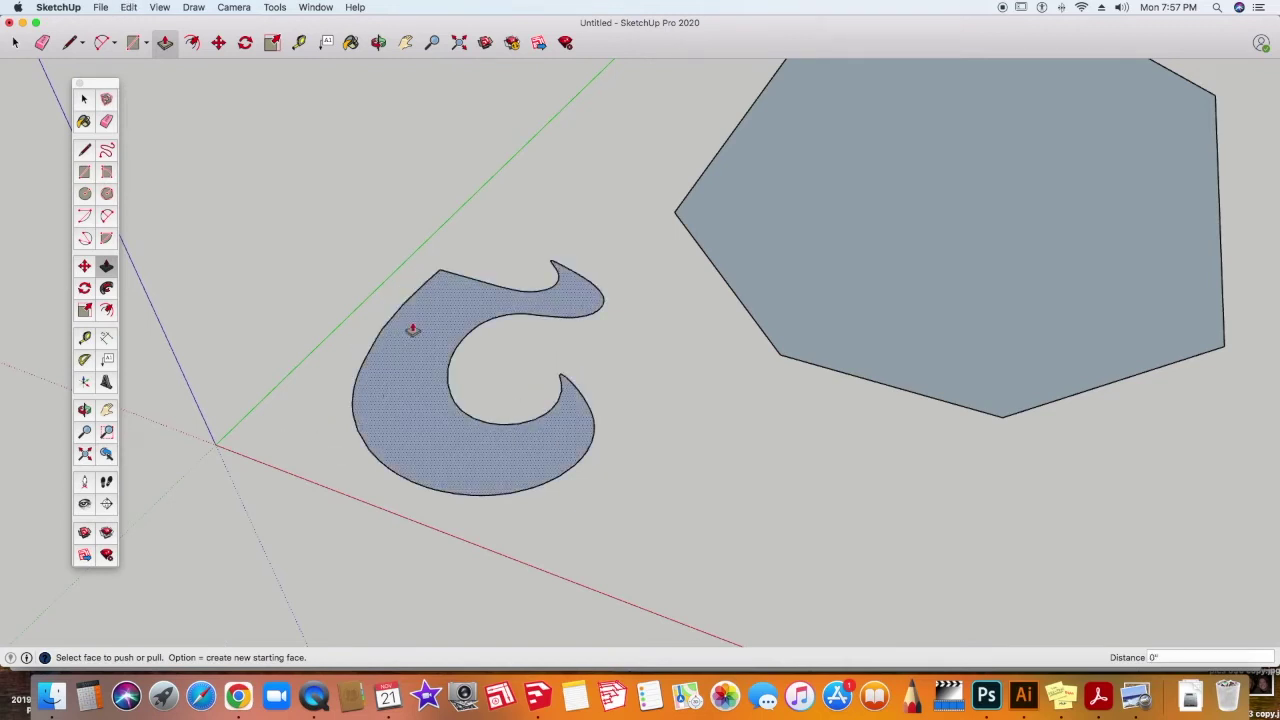
mouse_move(414, 331)
middle_down()
mouse_move(423, 409)
mouse_move(477, 545)
mouse_move(623, 551)
middle_up()
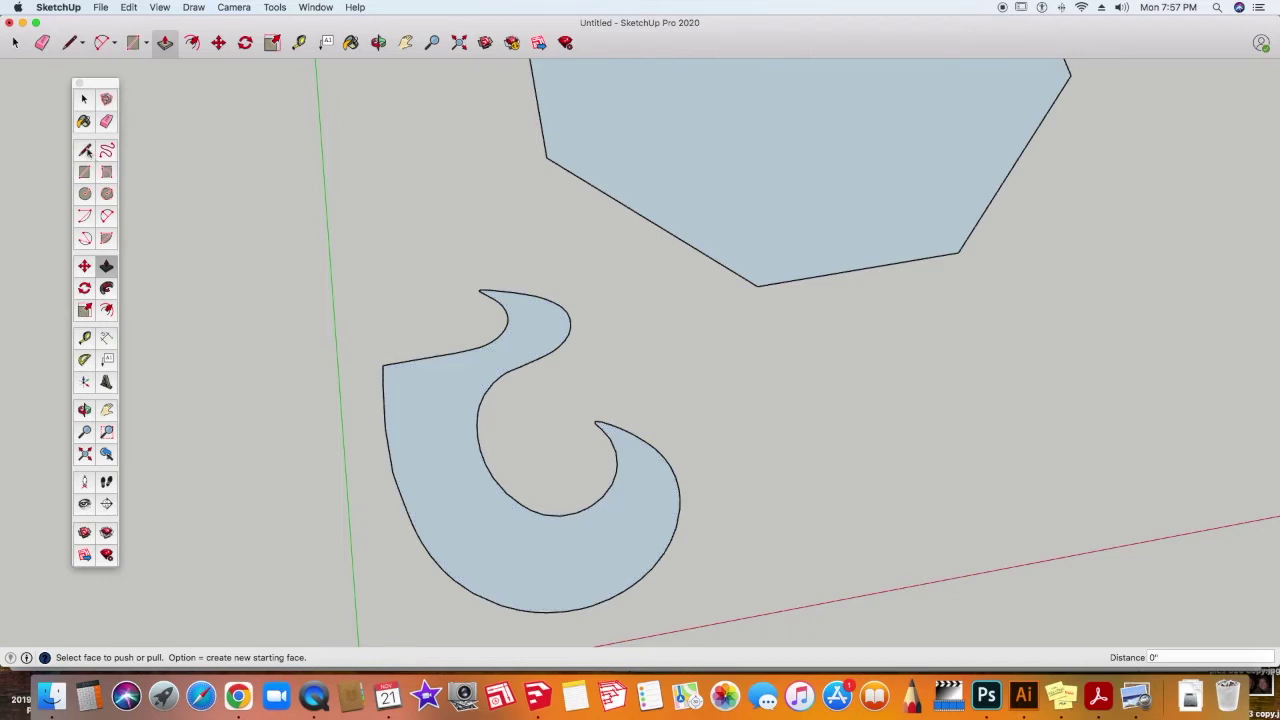
Place a guide through the scroll's left edge plus two more spaced 1/16" apart
click(84, 339)
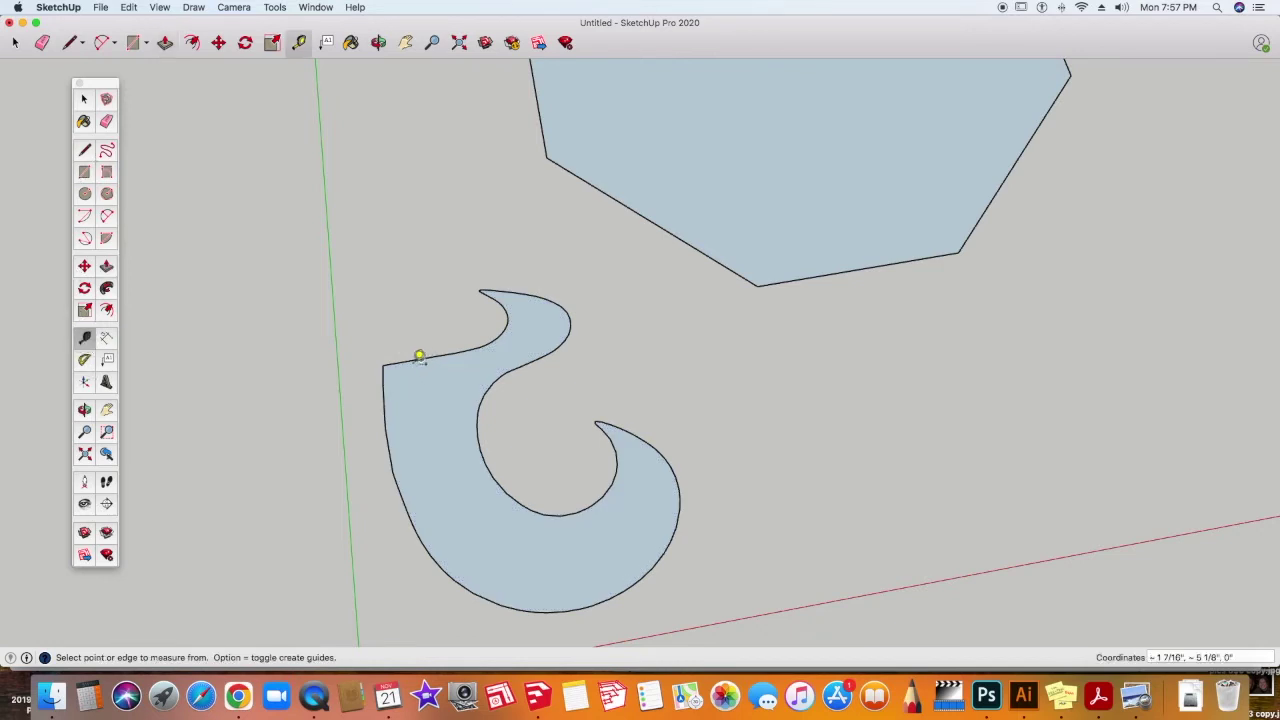
click(621, 638)
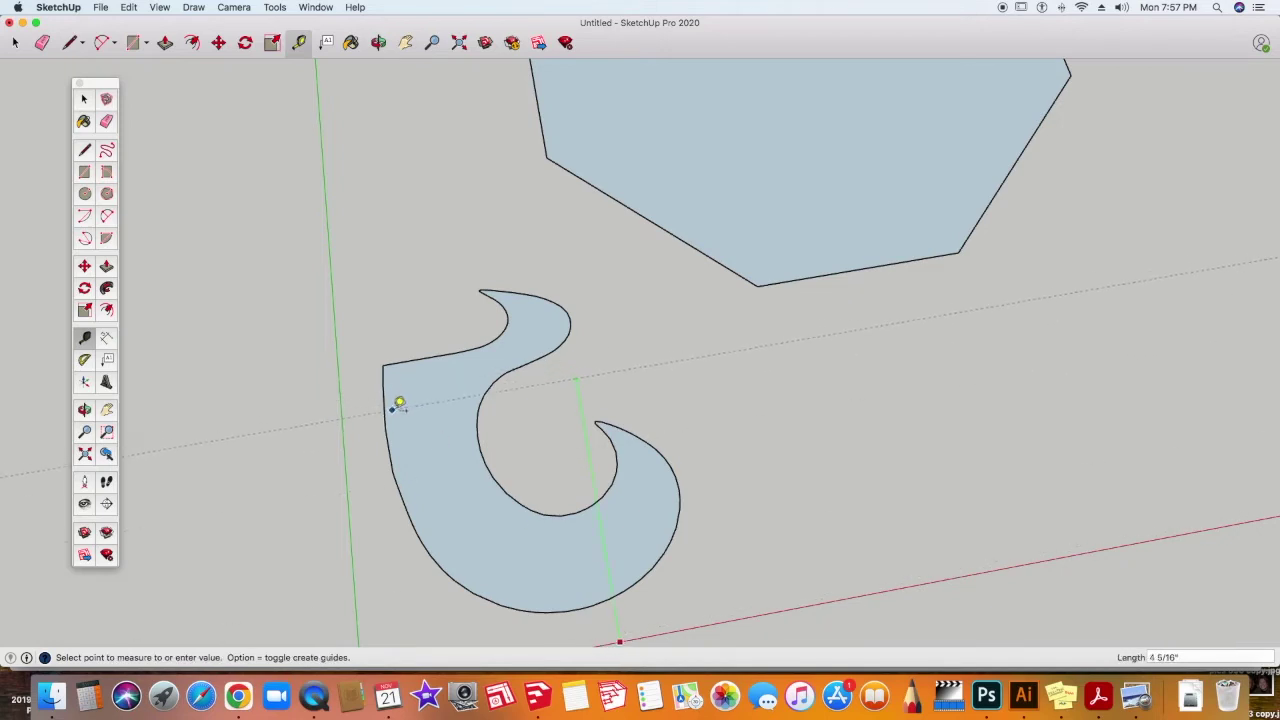
click(393, 411)
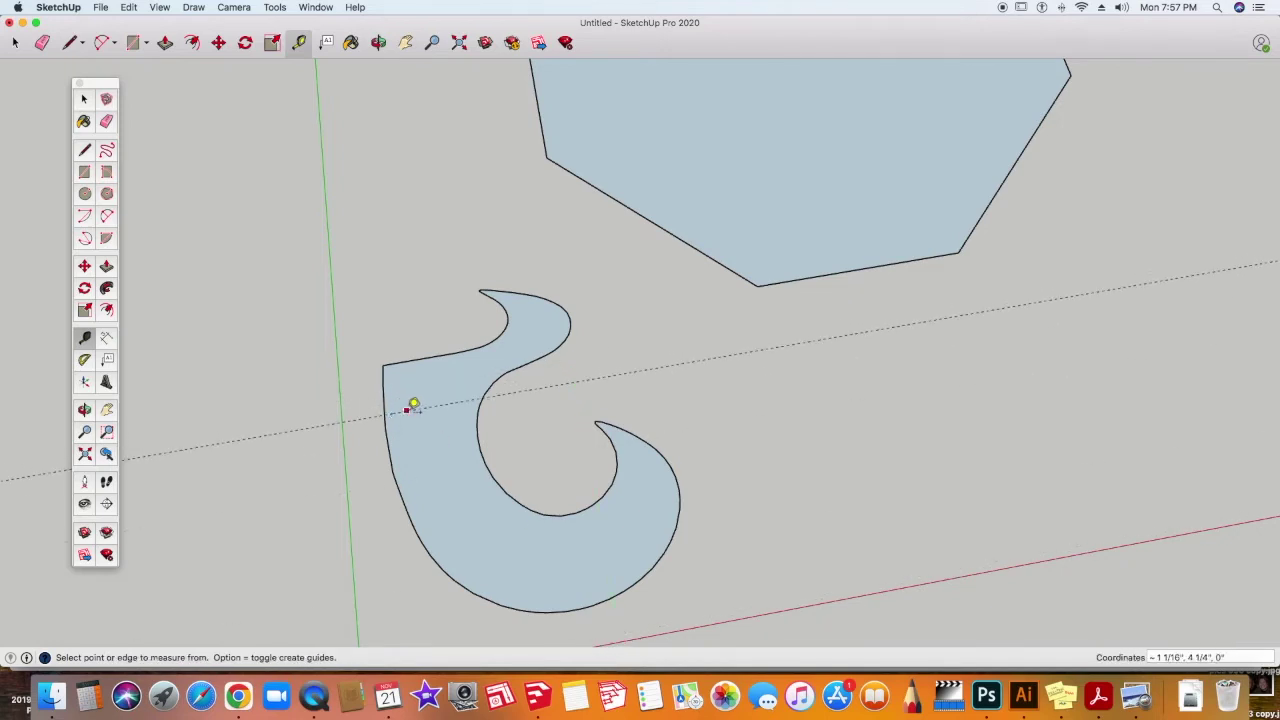
click(406, 408)
text(1/)
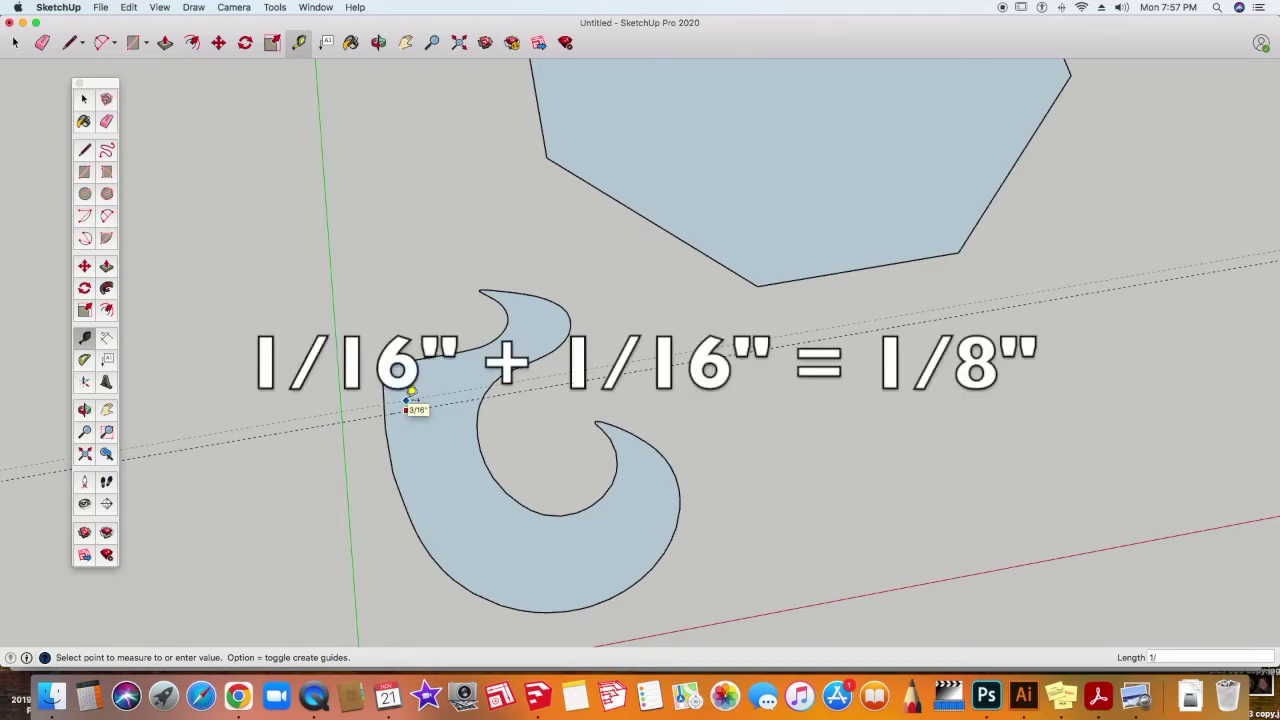
text(16)
key(Return)
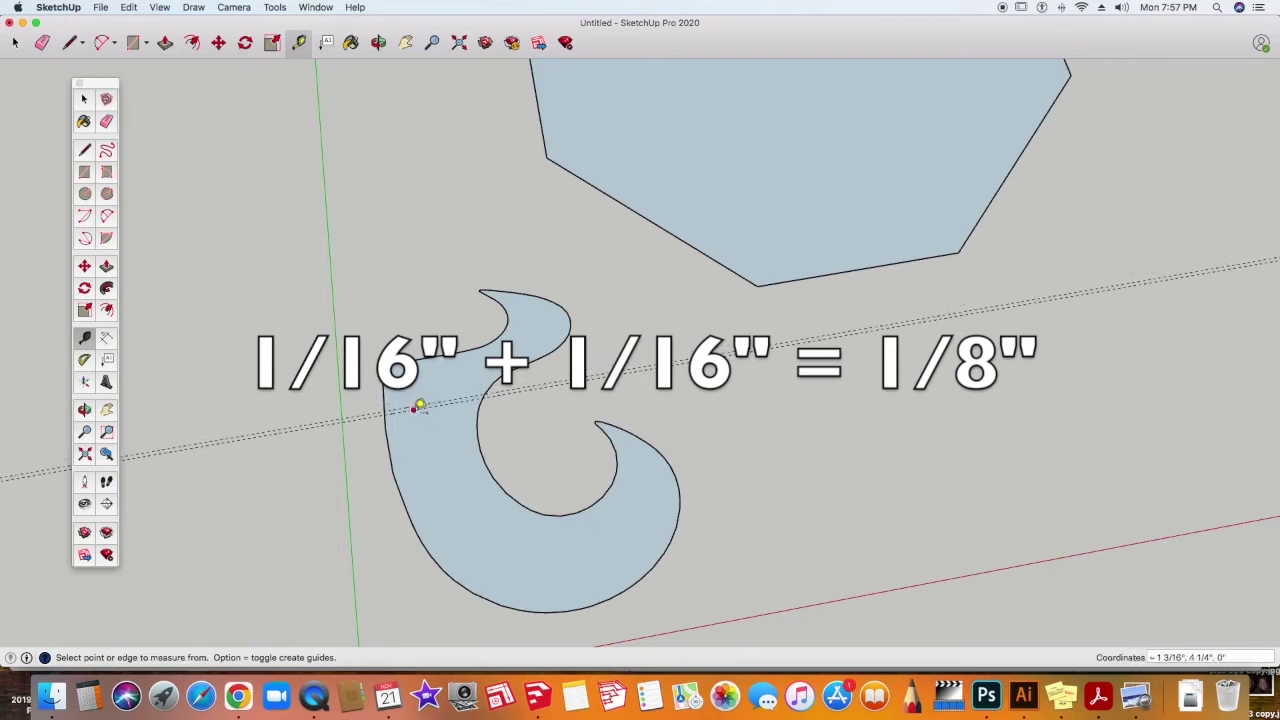
click(416, 406)
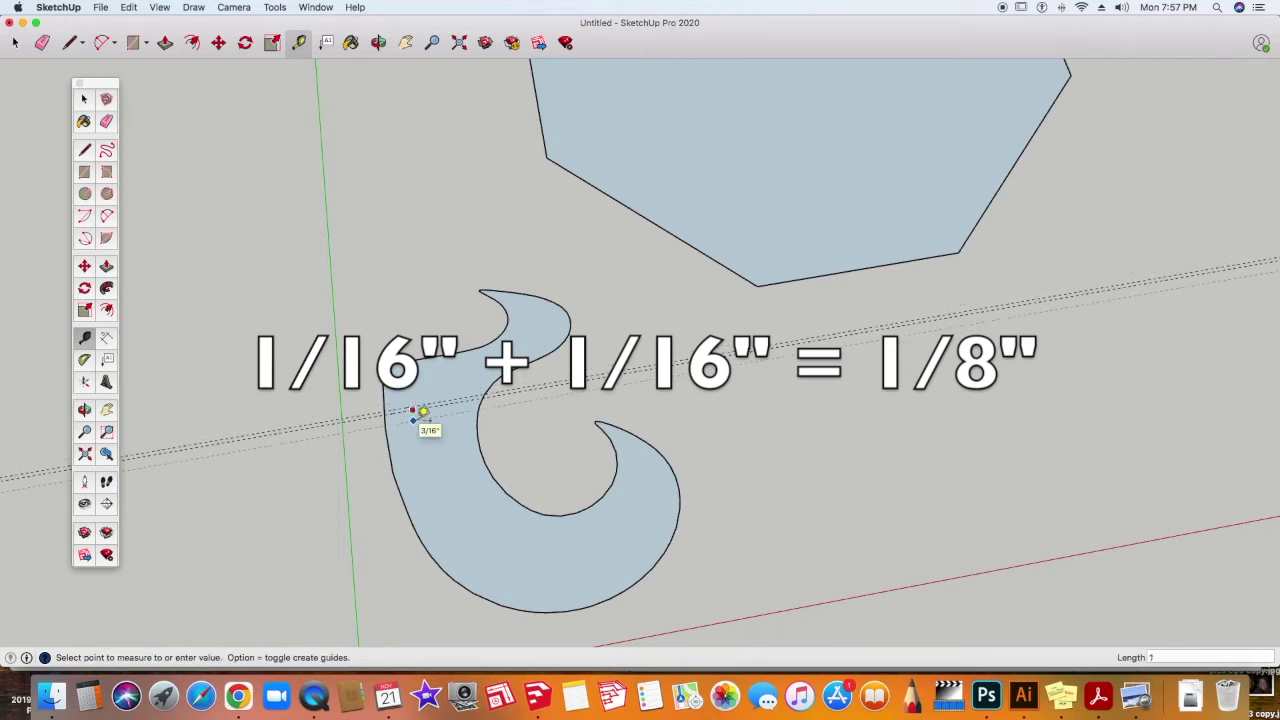
text(/16)
key(Return)
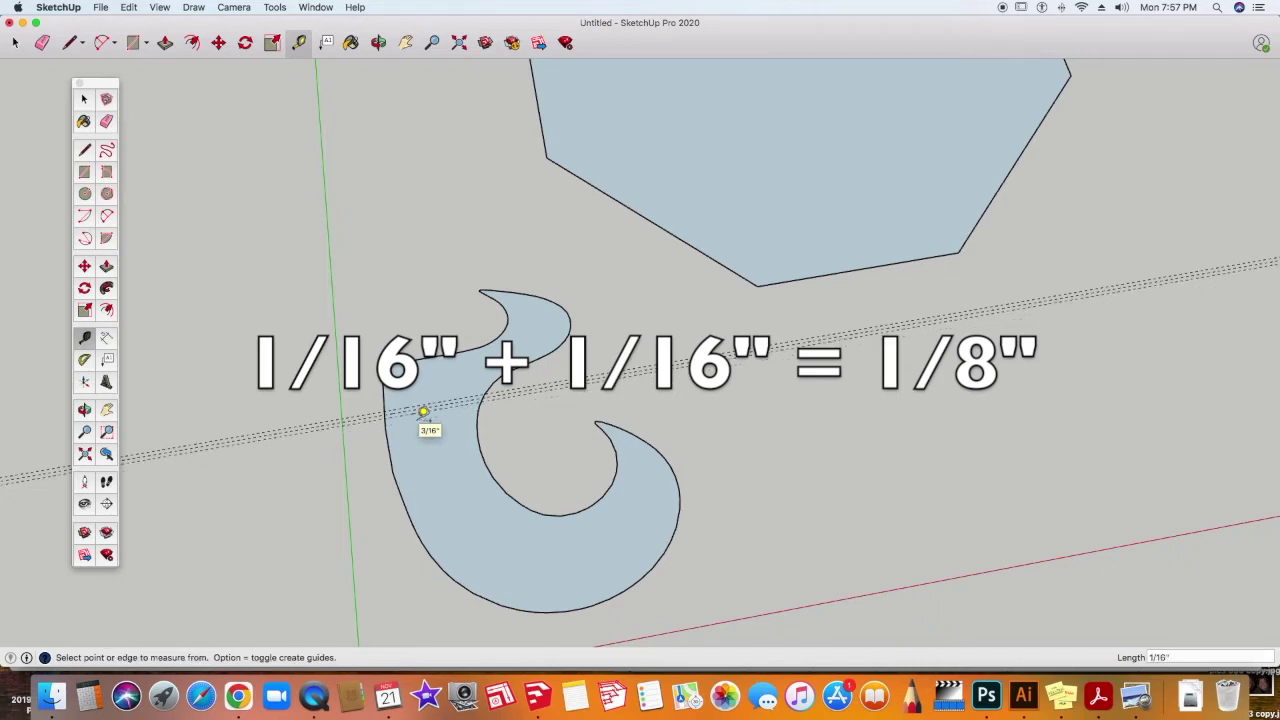
Add a perpendicular guide 5/8" inside the scroll's left edge
scroll(426, 404, up, 2)
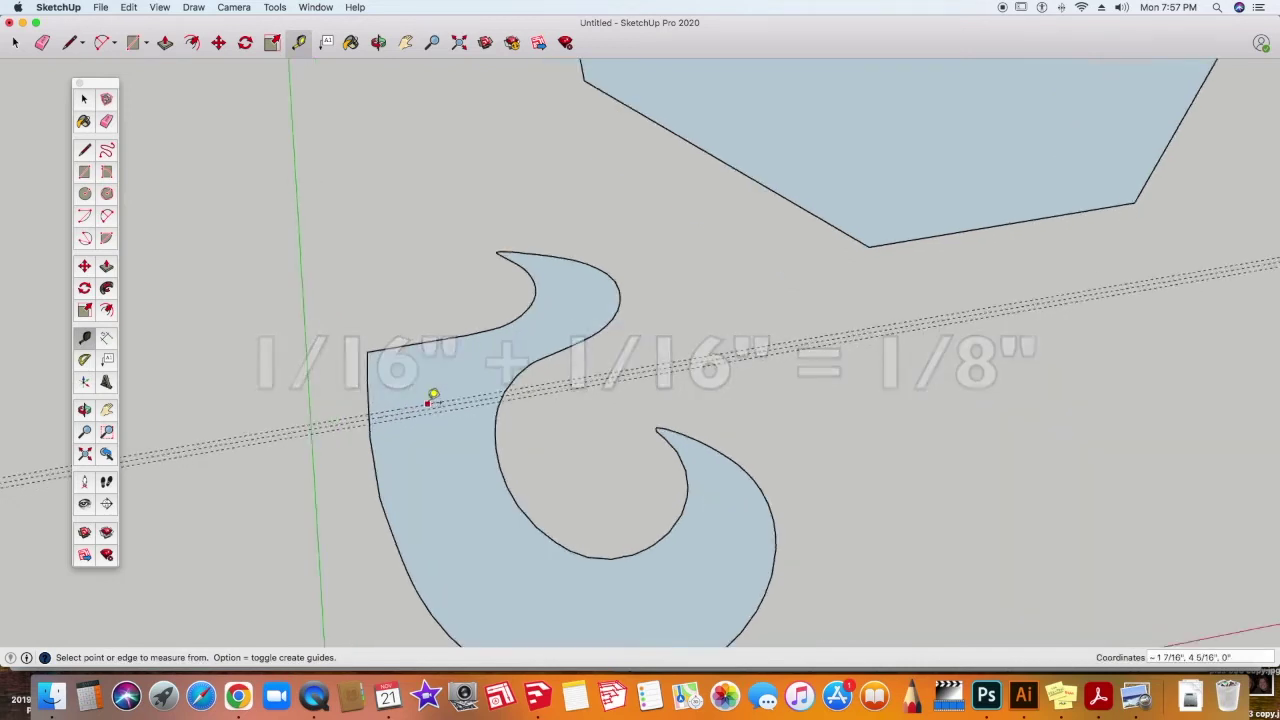
scroll(428, 405, up, 5)
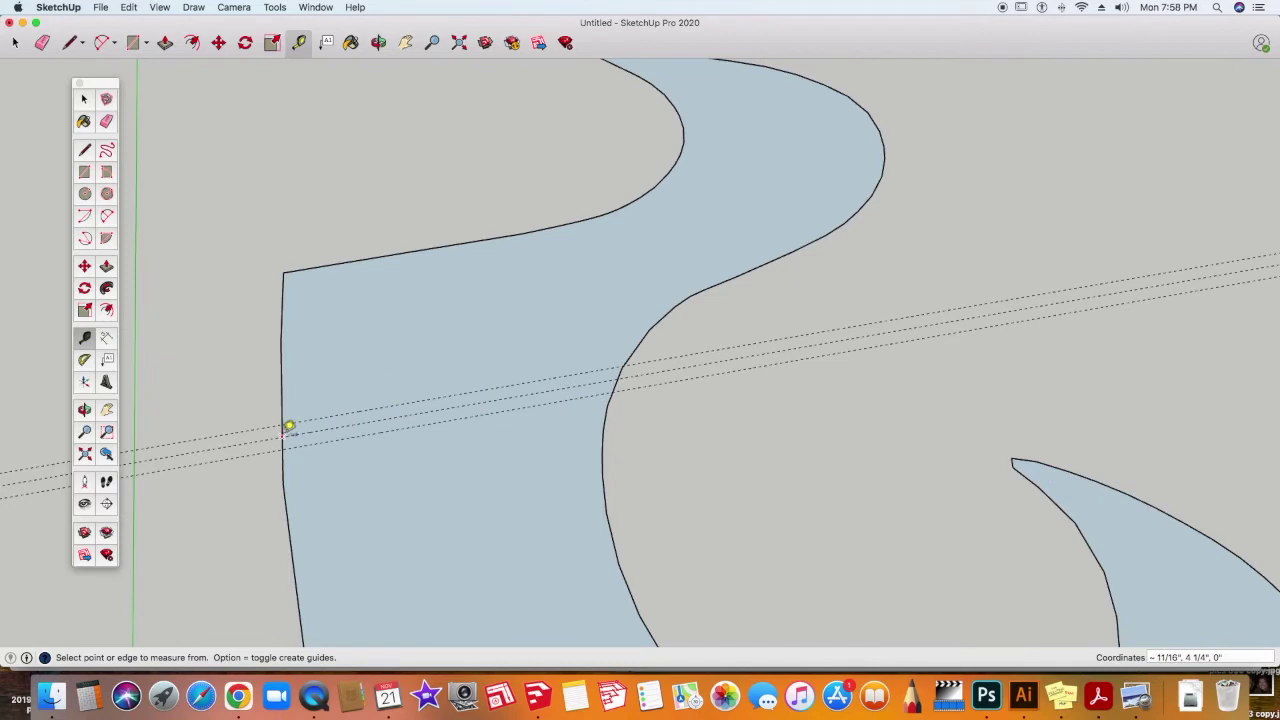
click(283, 429)
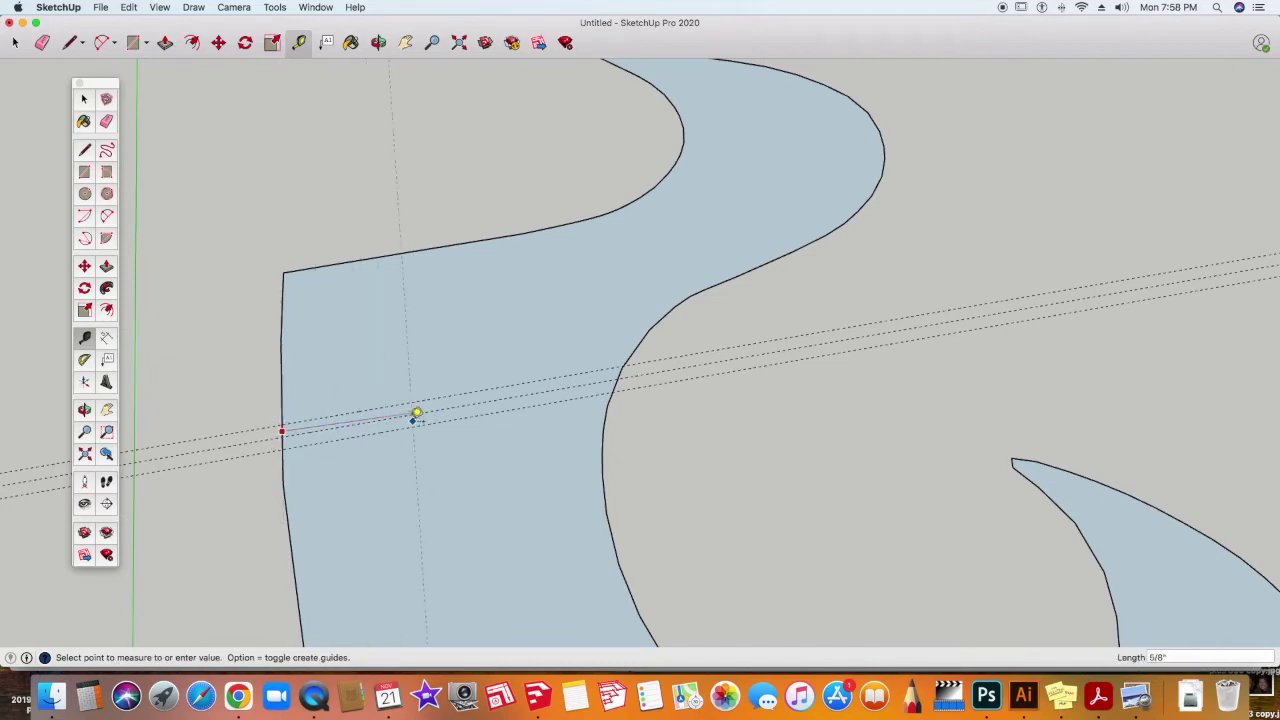
click(416, 415)
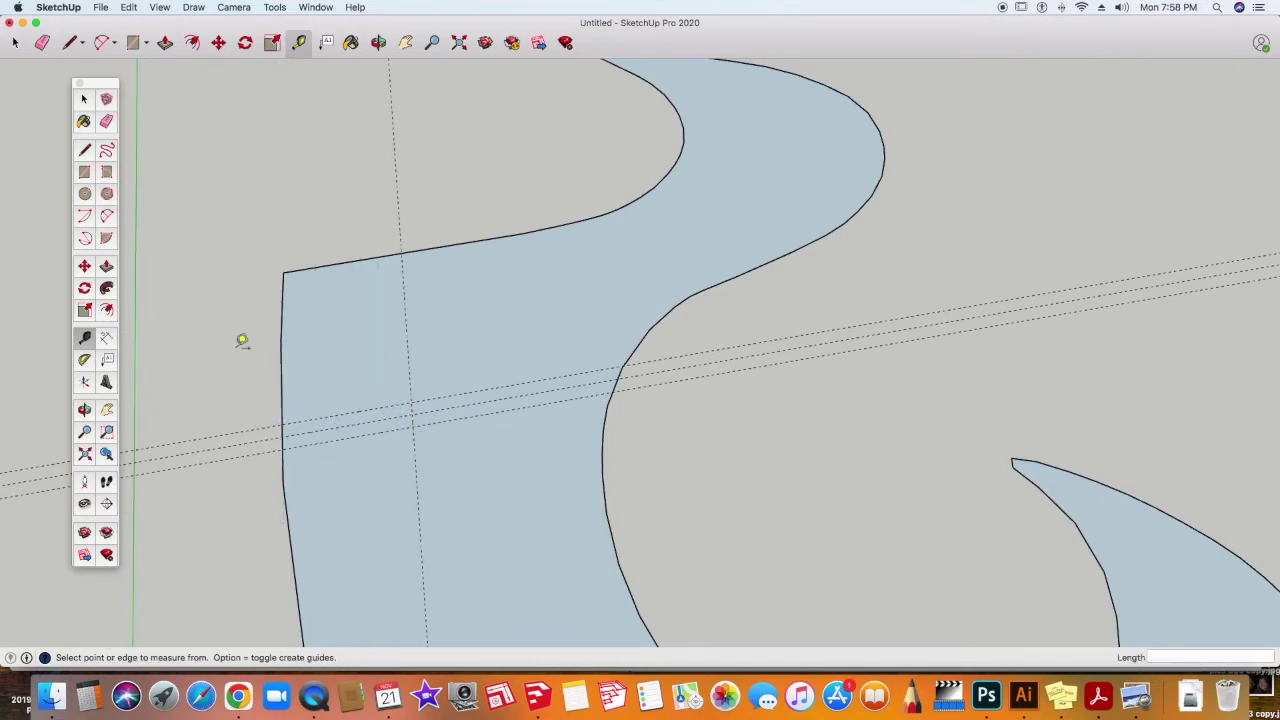
Draw a thin 5/8"-deep strip along the guides and erase its left edge to open a slot
click(84, 150)
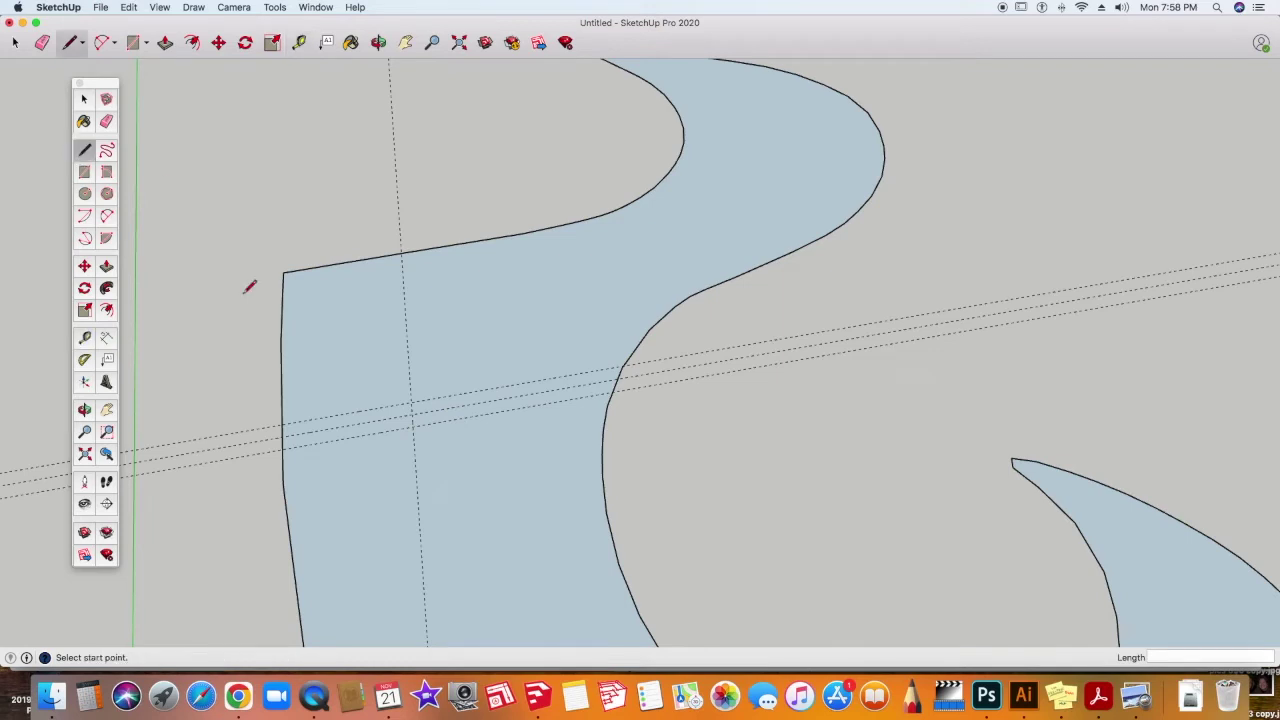
click(283, 423)
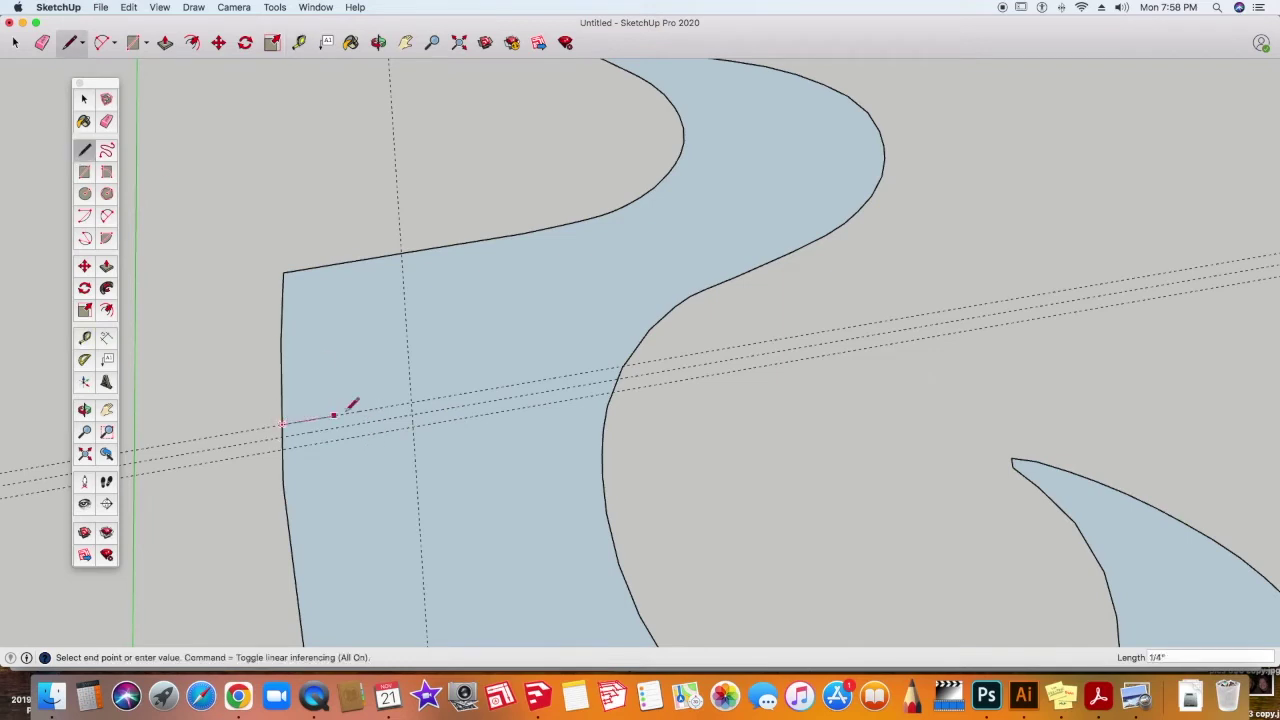
click(412, 404)
click(412, 427)
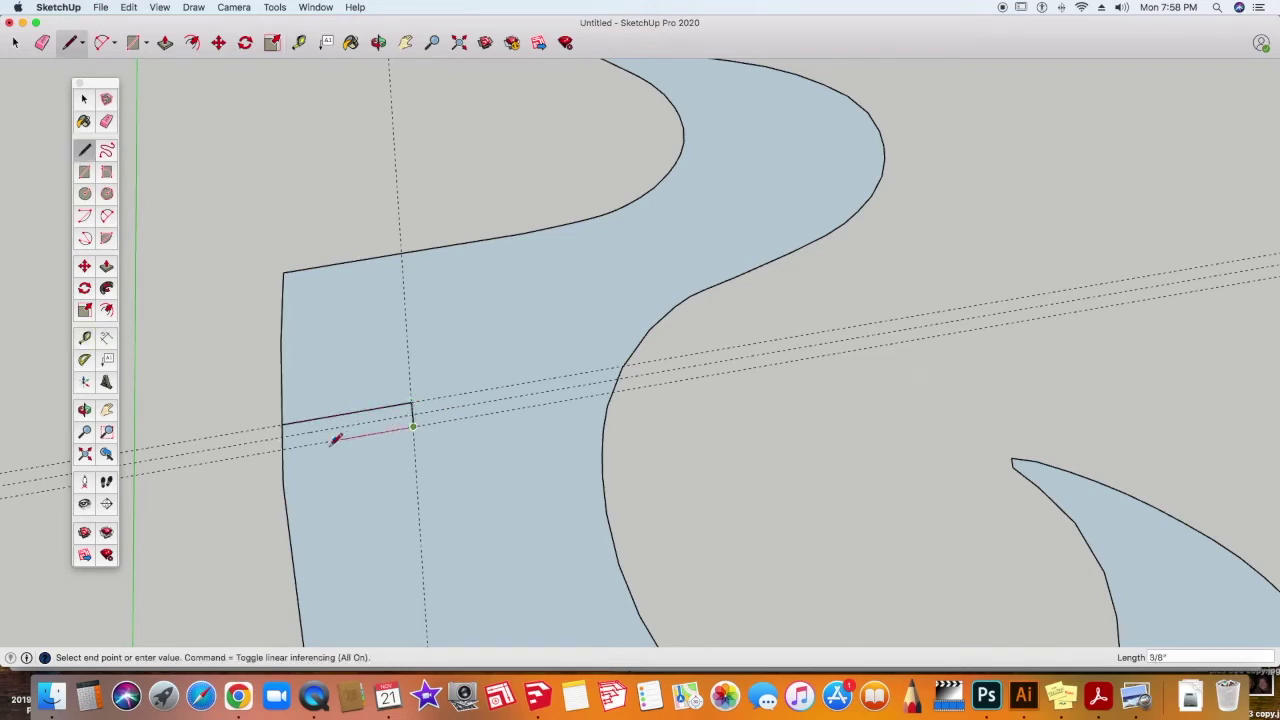
click(282, 449)
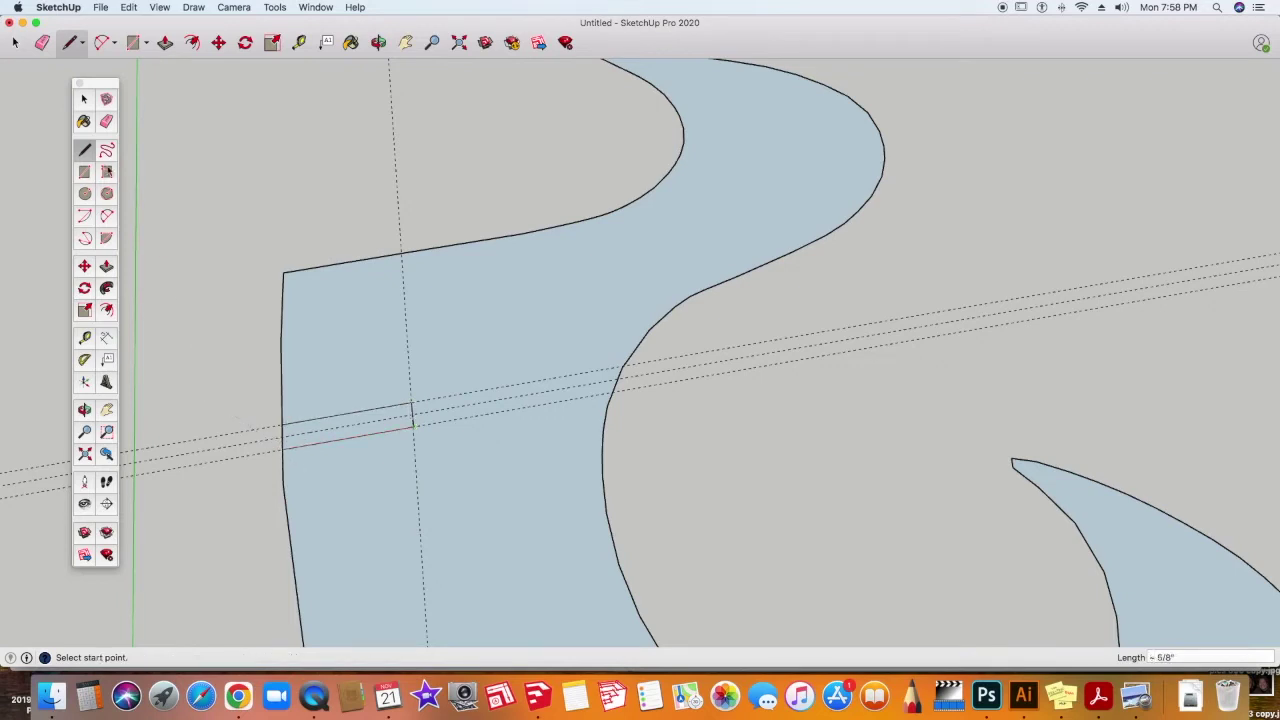
click(106, 122)
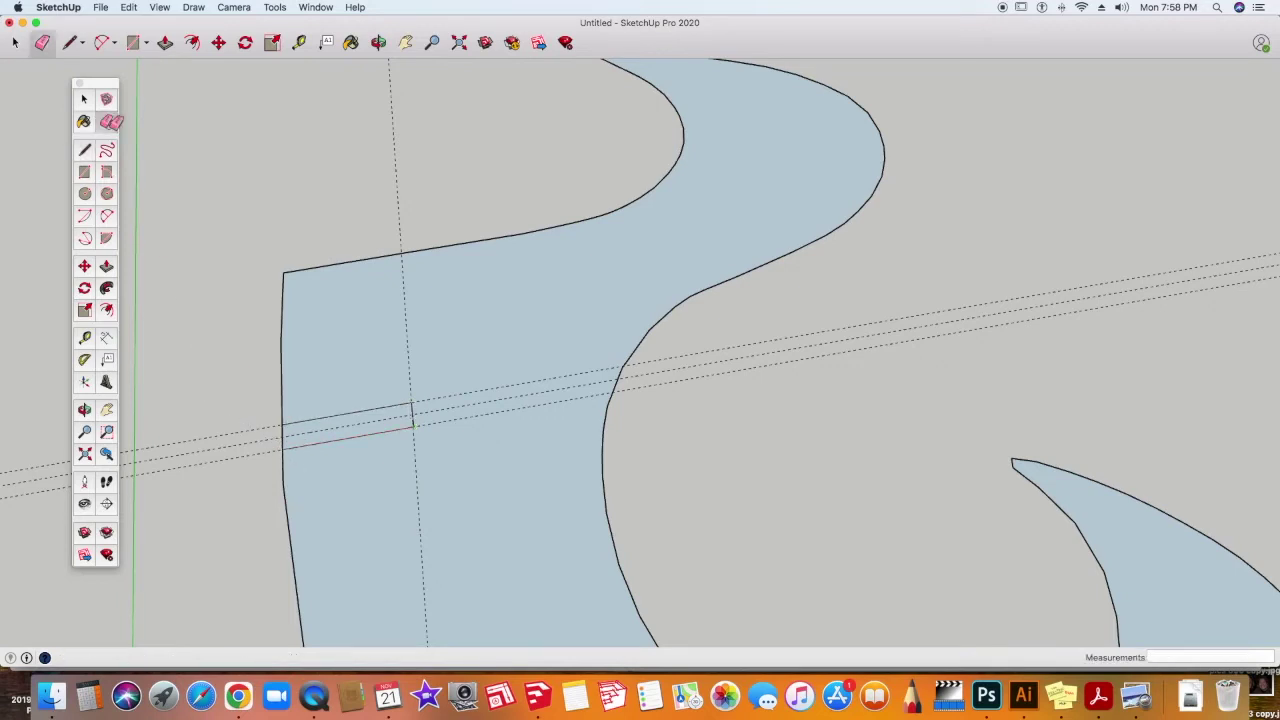
click(290, 437)
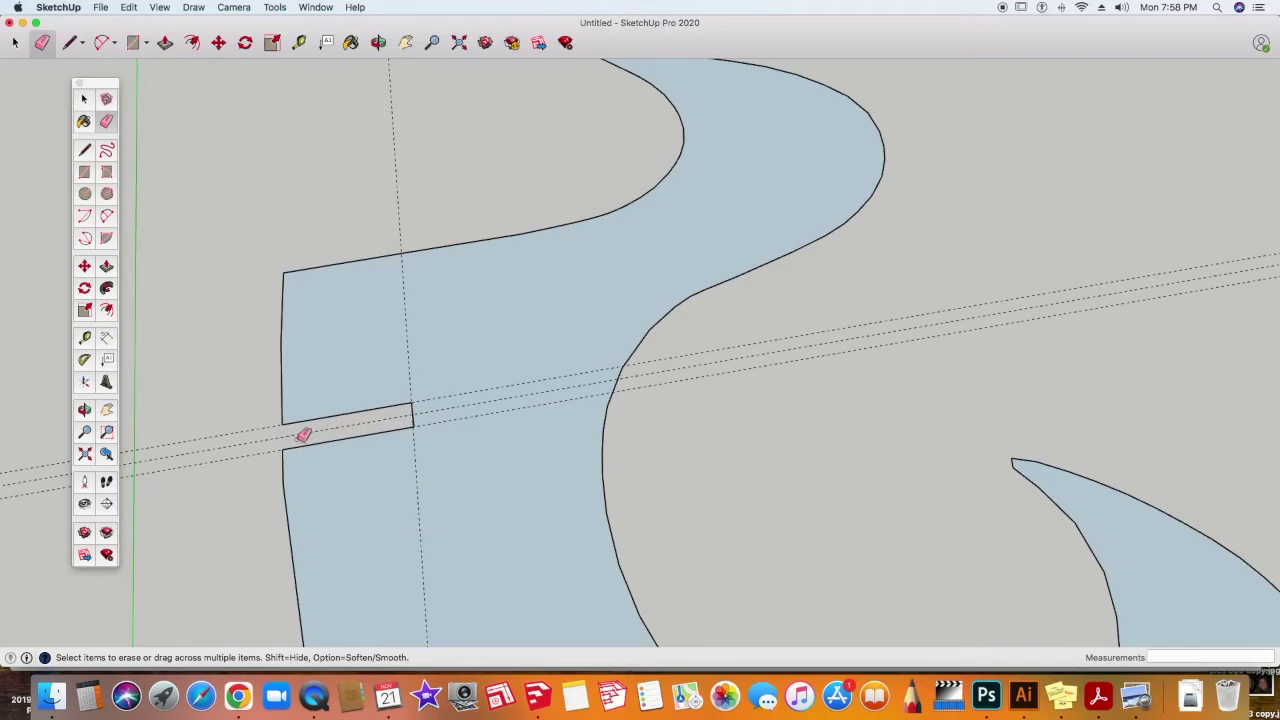
mouse_move(514, 210)
middle_down()
mouse_move(444, 573)
mouse_move(246, 523)
mouse_move(551, 437)
middle_up()
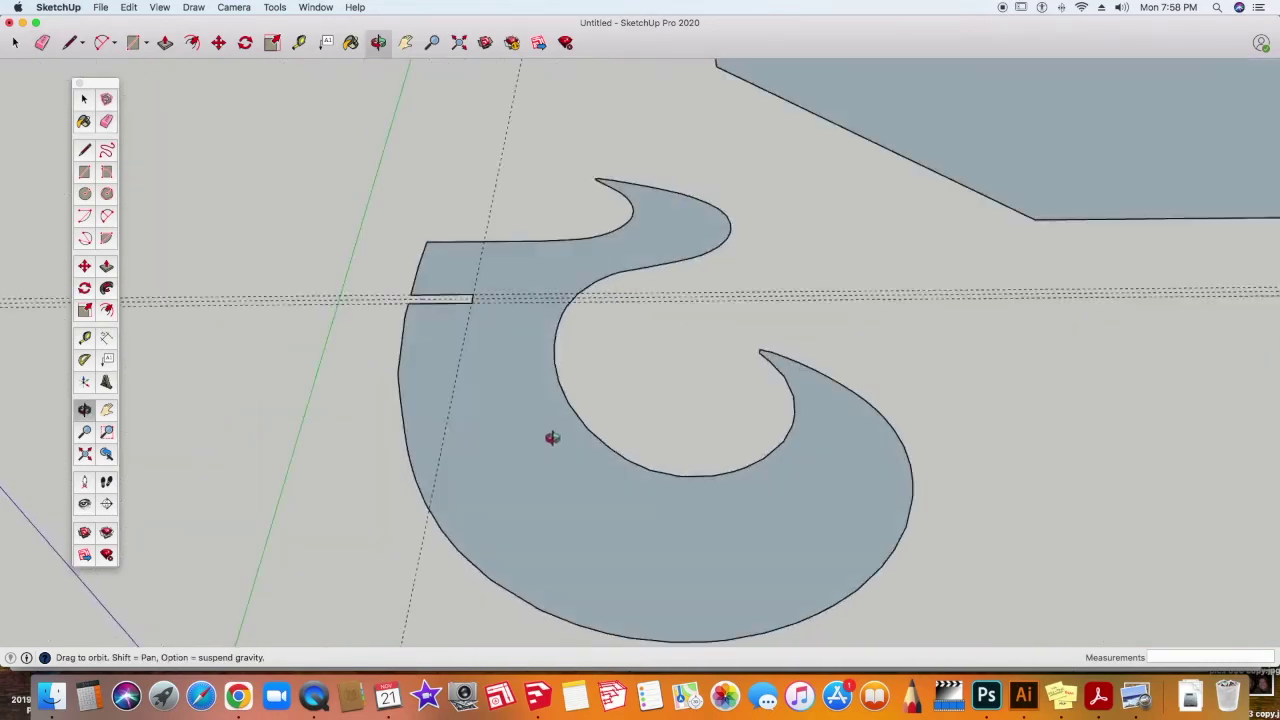
click(84, 98)
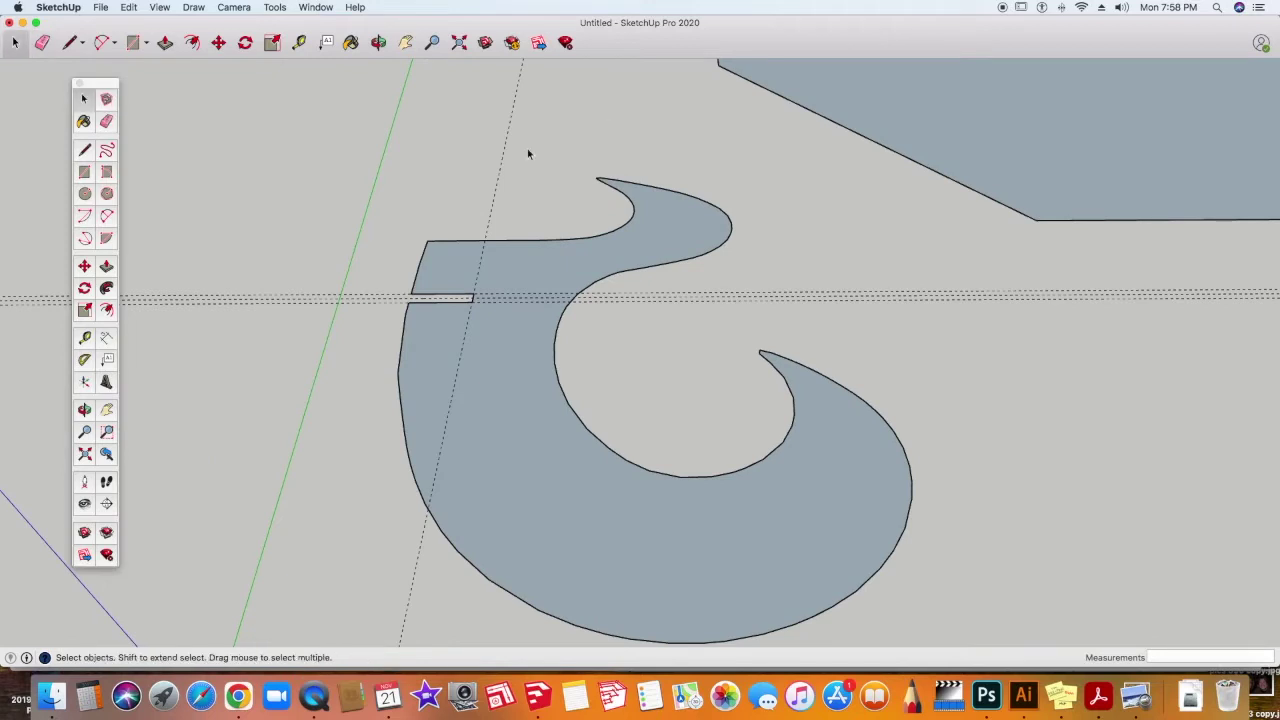
Delete the guide lines, then zoom out and orbit to see the three hooks and octagon panels
click(793, 305)
key(Delete)
click(106, 268)
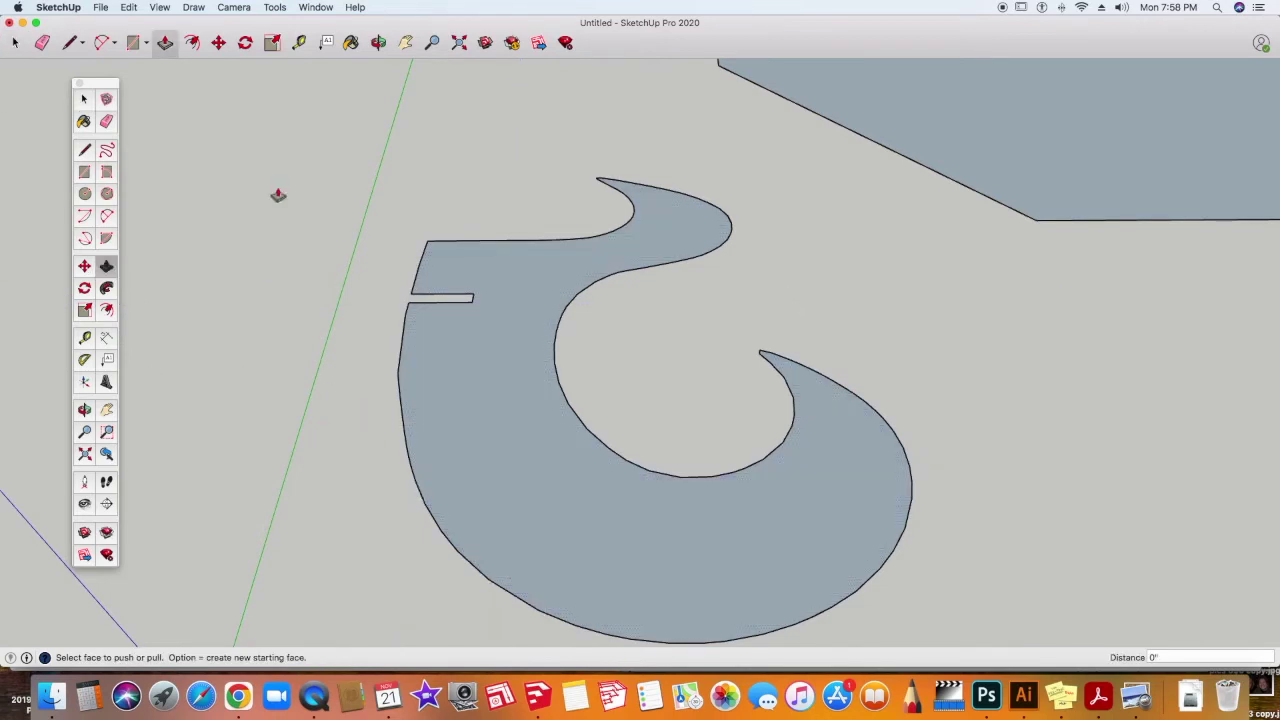
scroll(314, 437, down, 3)
scroll(323, 446, down, 2)
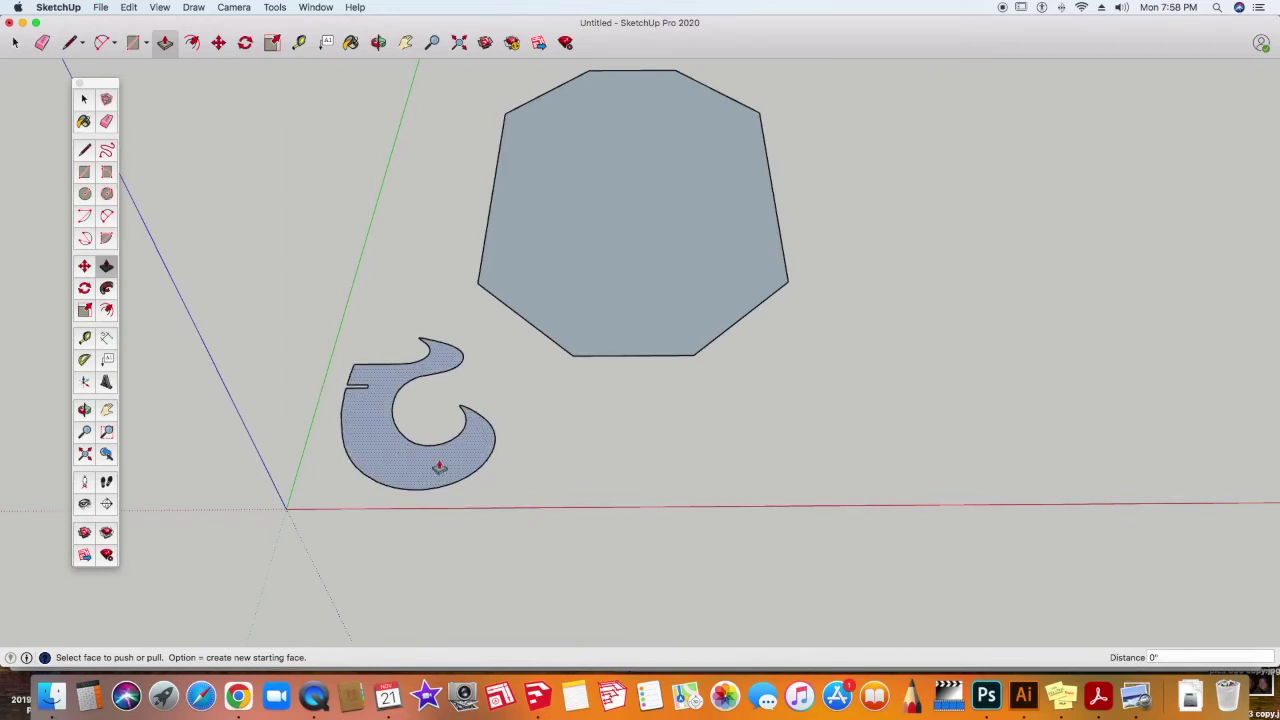
mouse_move(405, 485)
middle_down()
mouse_move(643, 423)
mouse_move(686, 429)
mouse_move(491, 366)
mouse_move(603, 558)
mouse_move(766, 537)
mouse_move(749, 646)
mouse_move(580, 357)
middle_up()
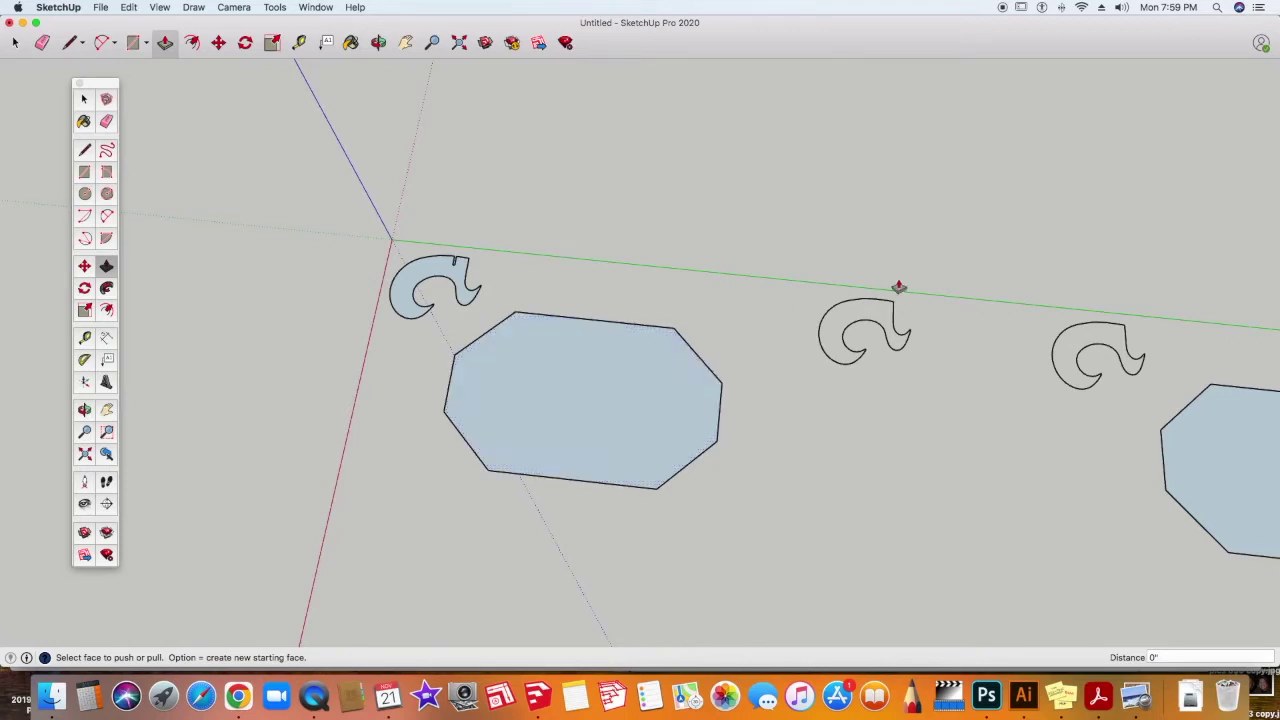
click(84, 99)
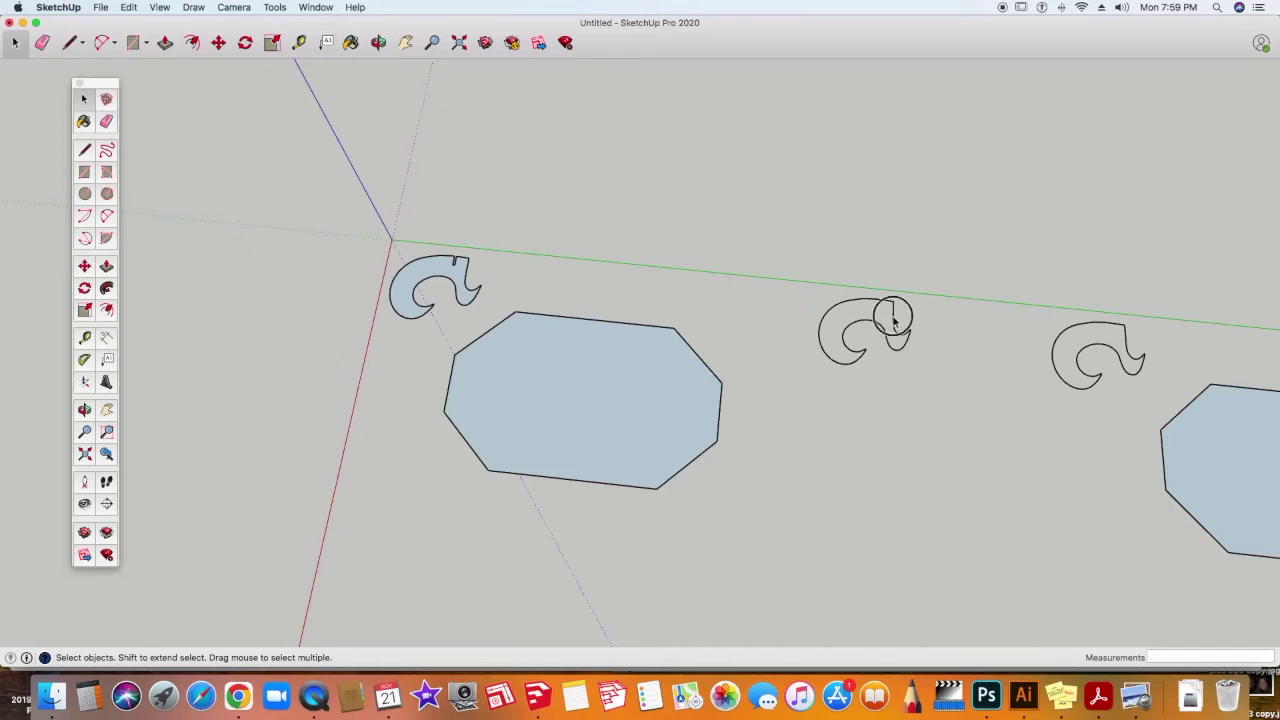
Move the middle hook shape onto the octagonal panel
click(907, 345)
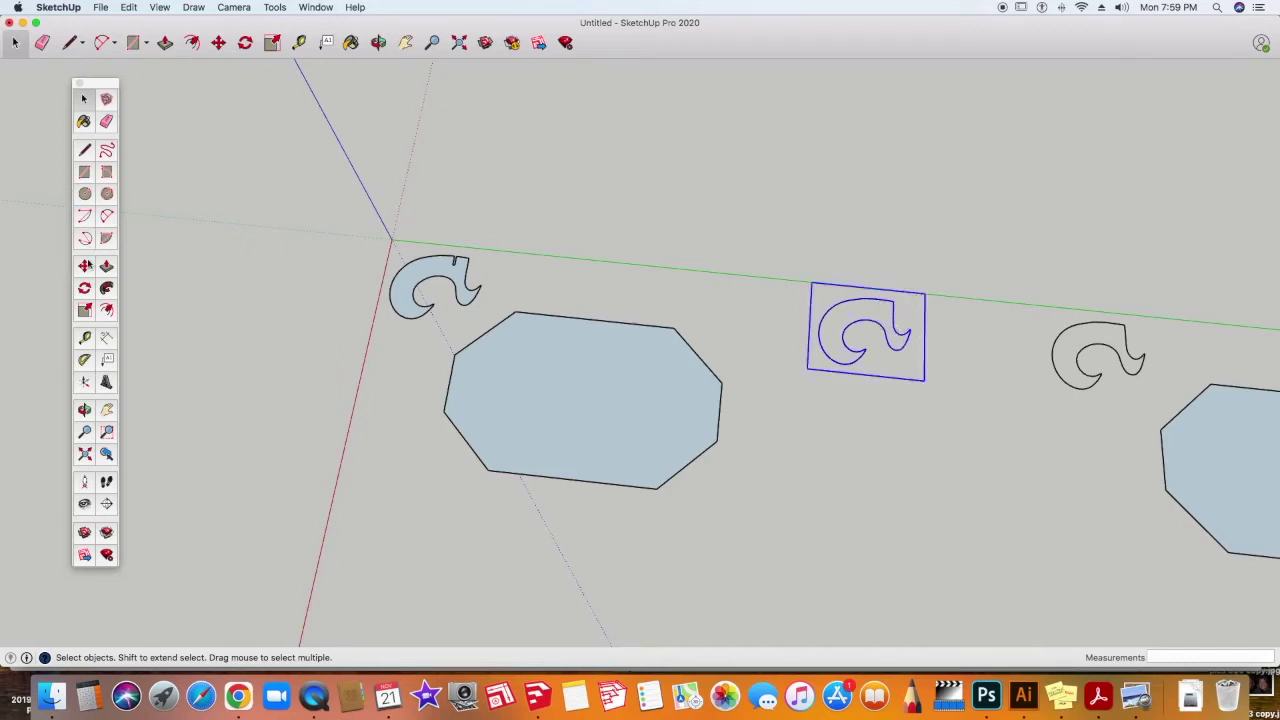
key(m)
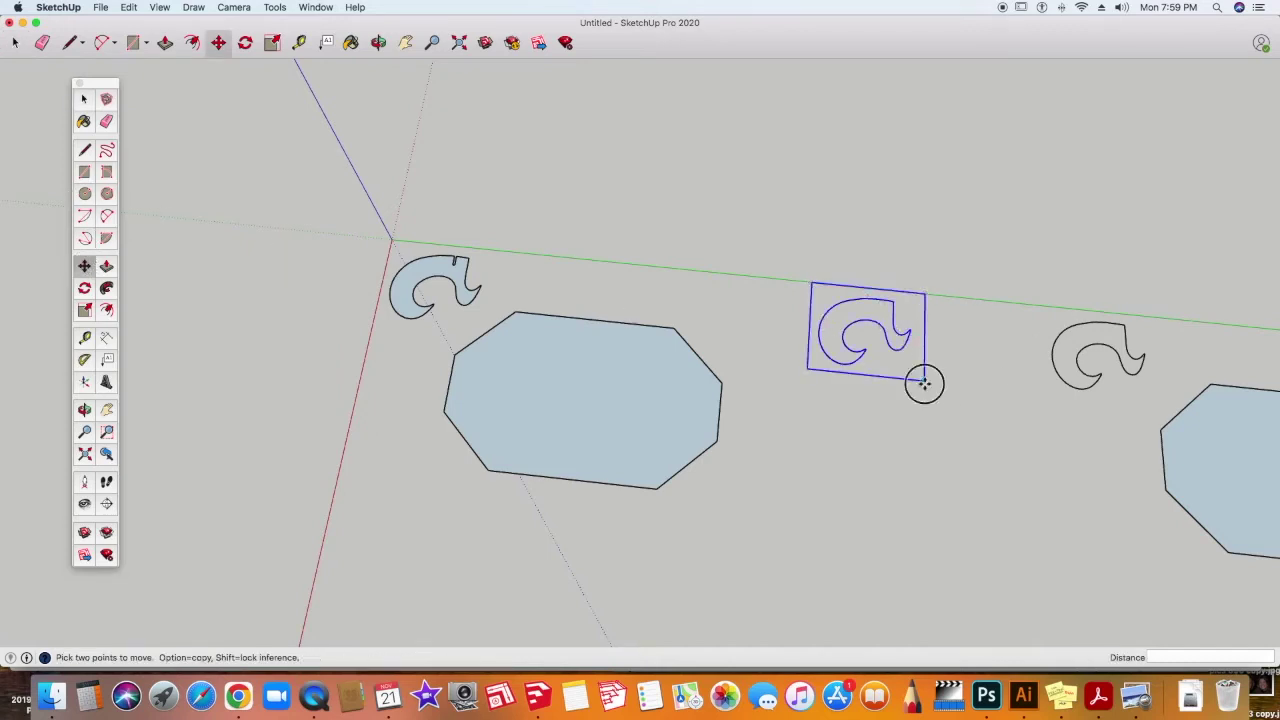
click(924, 381)
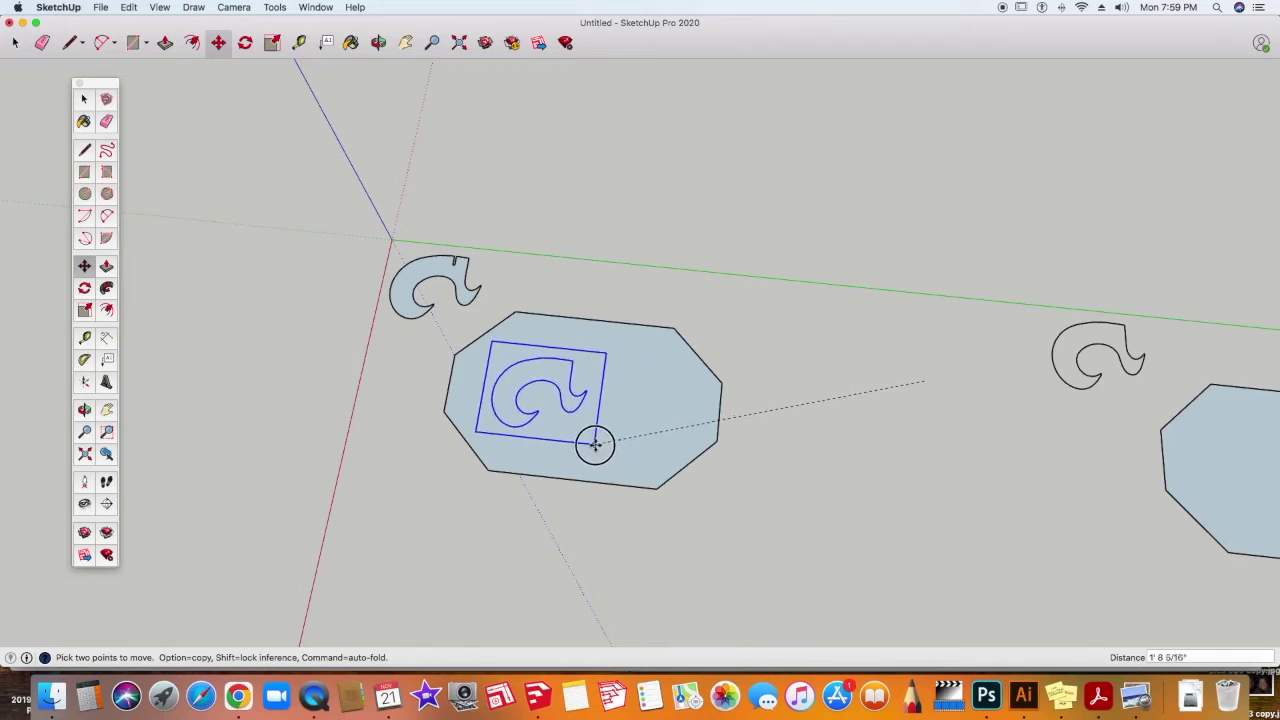
click(595, 445)
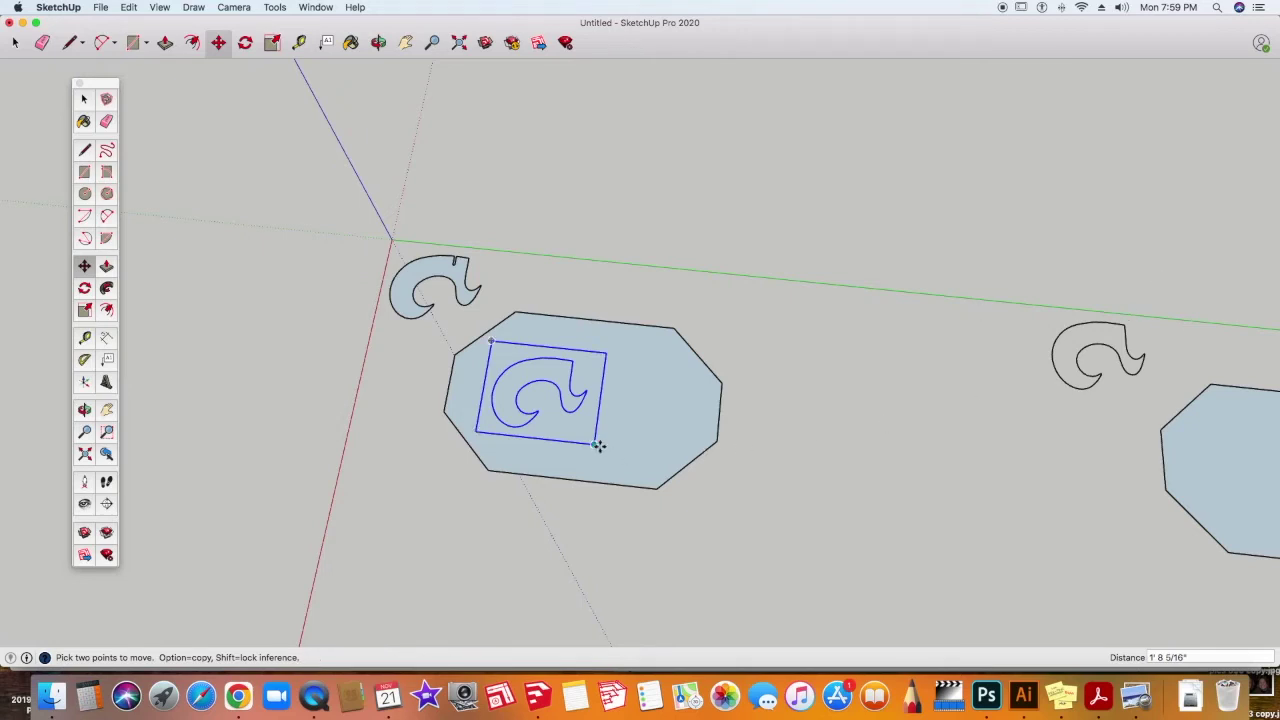
Place a copy of the hook just to the right of the original
click(594, 446)
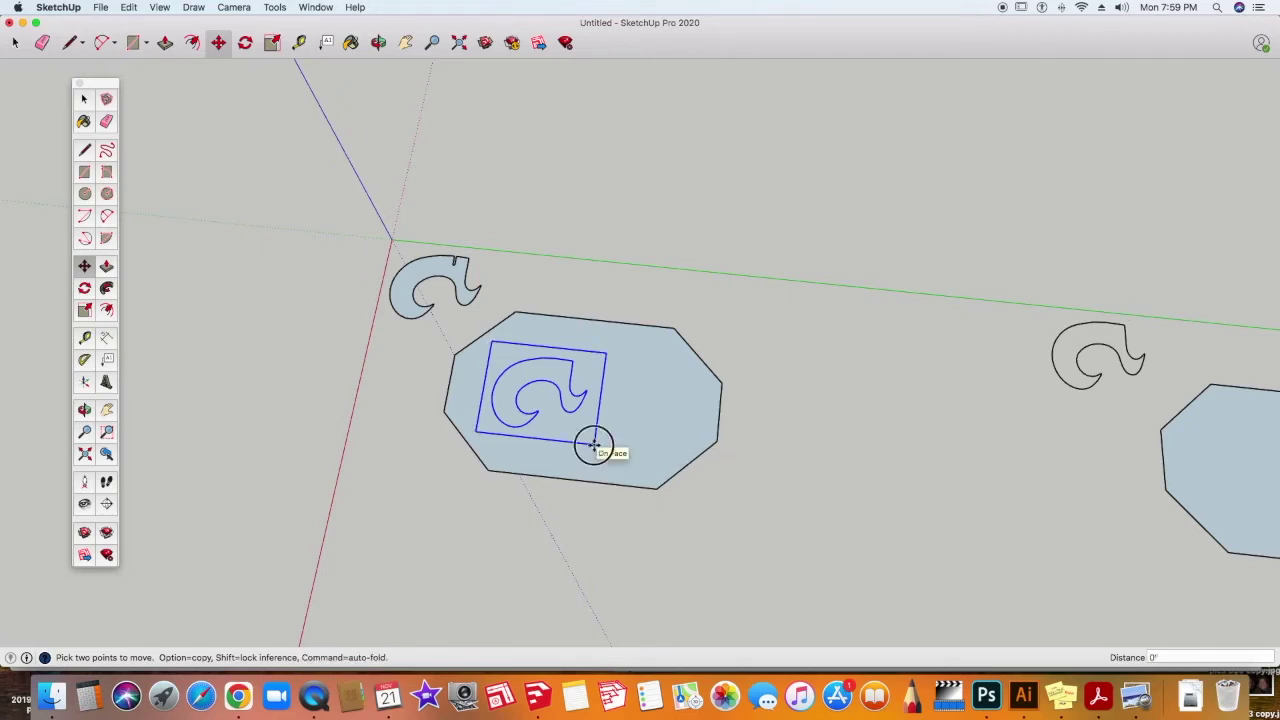
key(alt)
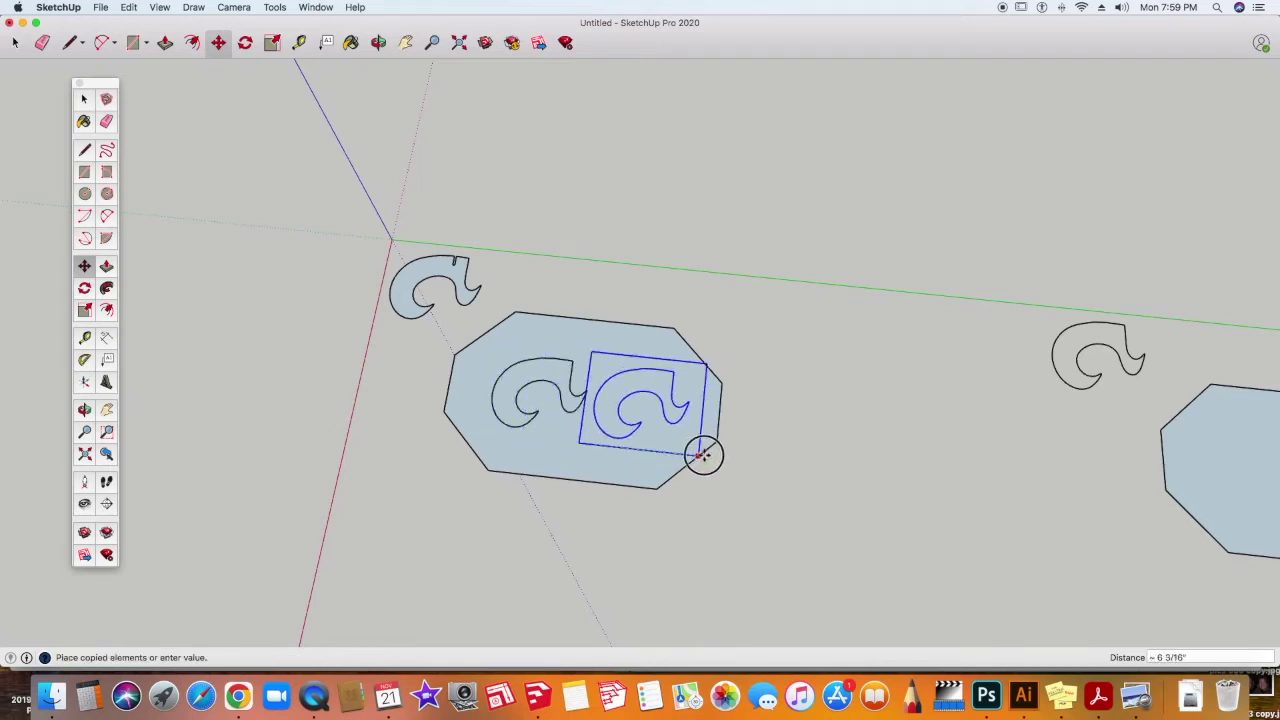
click(701, 457)
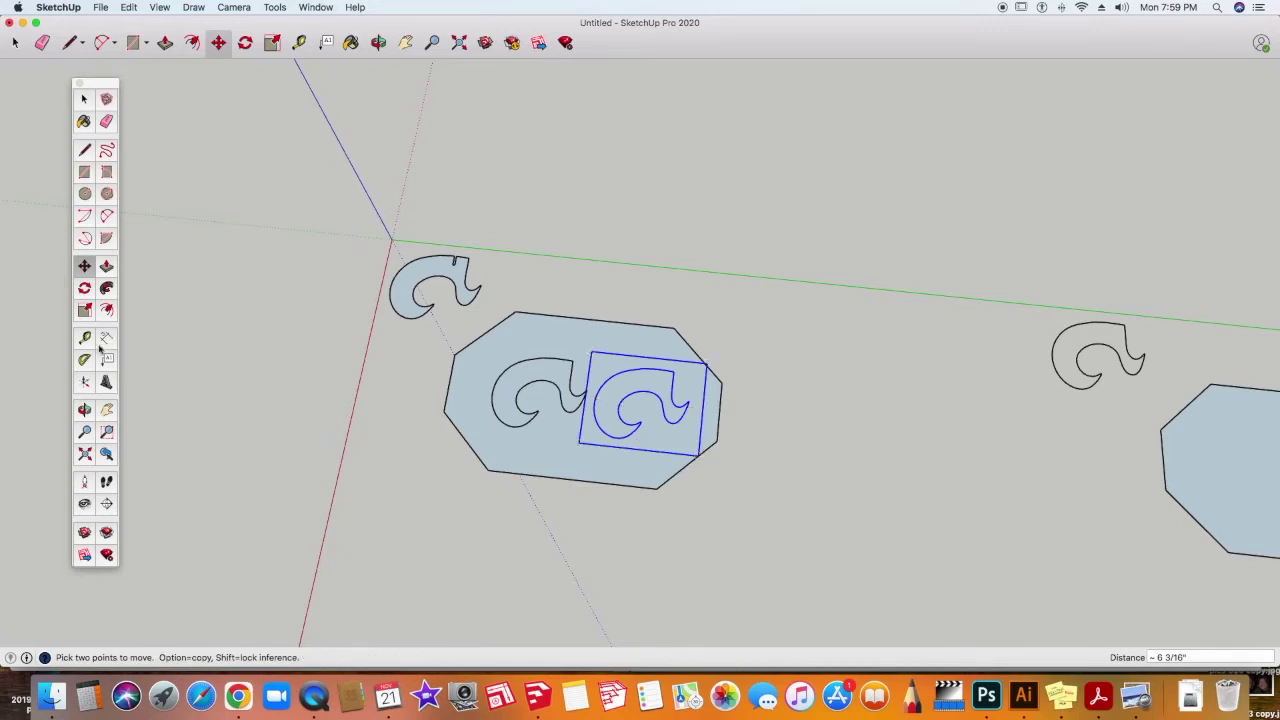
Mirror the copied hook with a -1 scale so it faces the other way
click(84, 310)
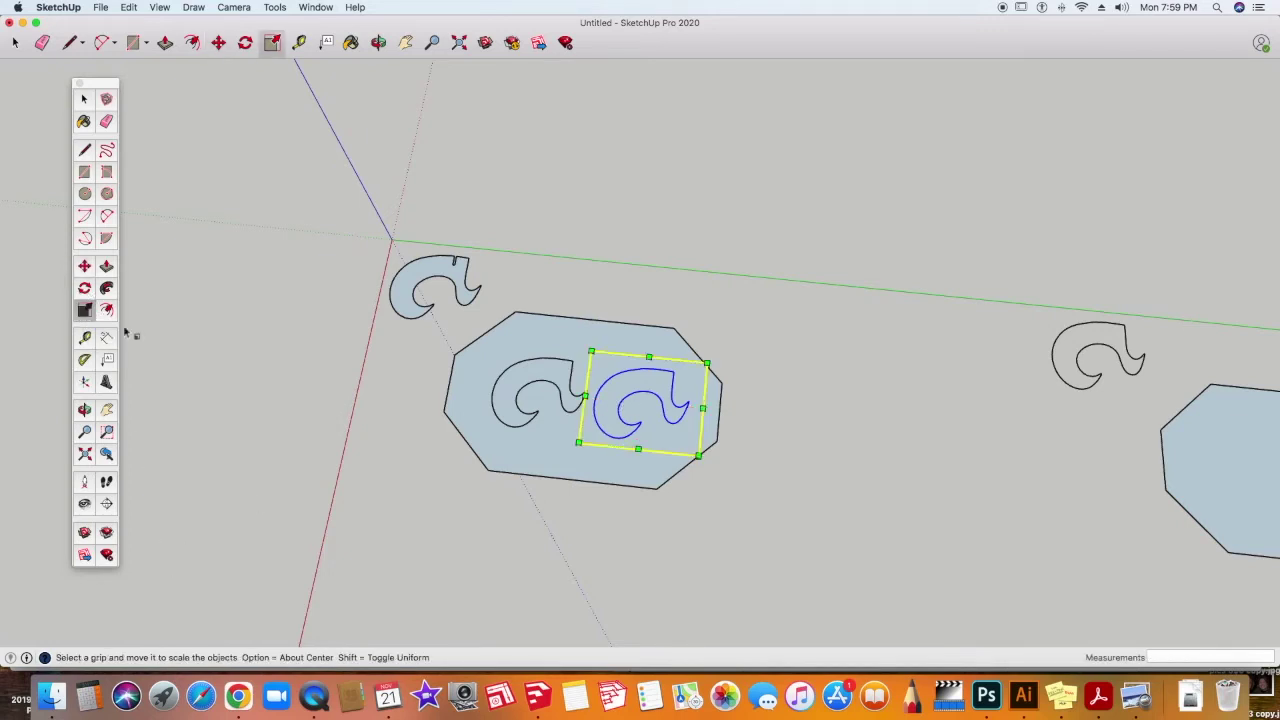
drag(585, 397, 818, 429)
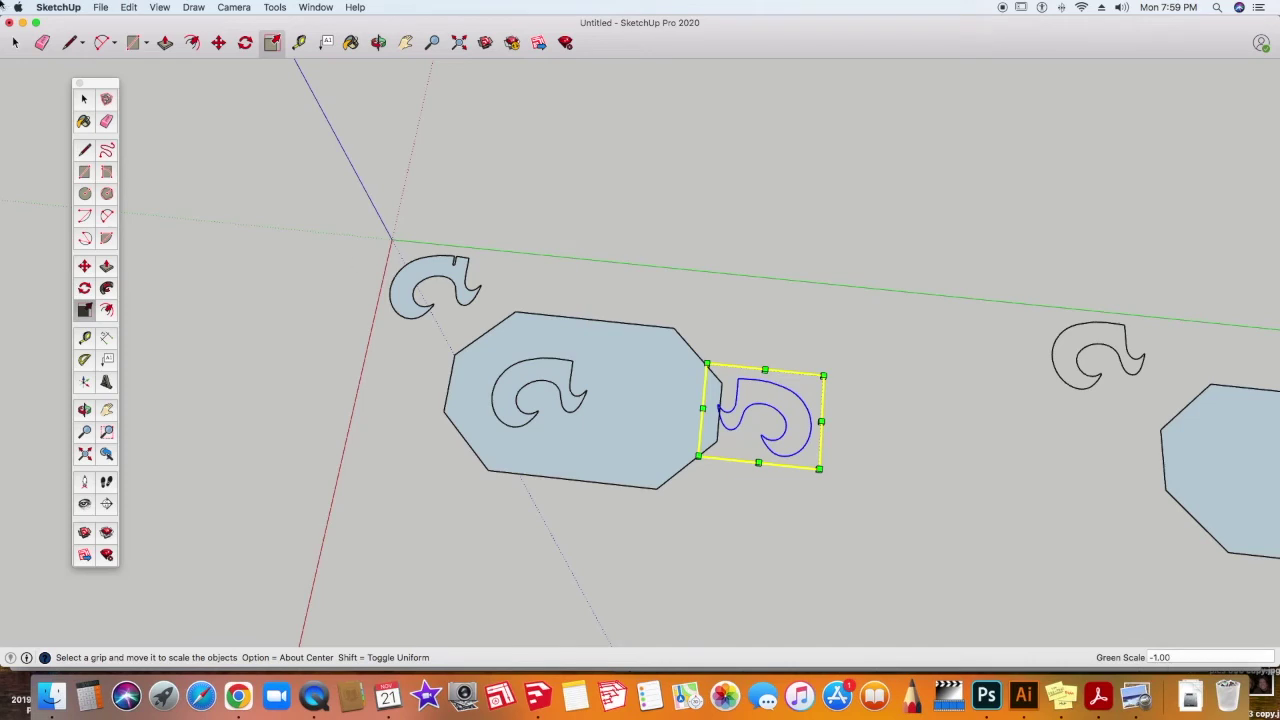
key(space)
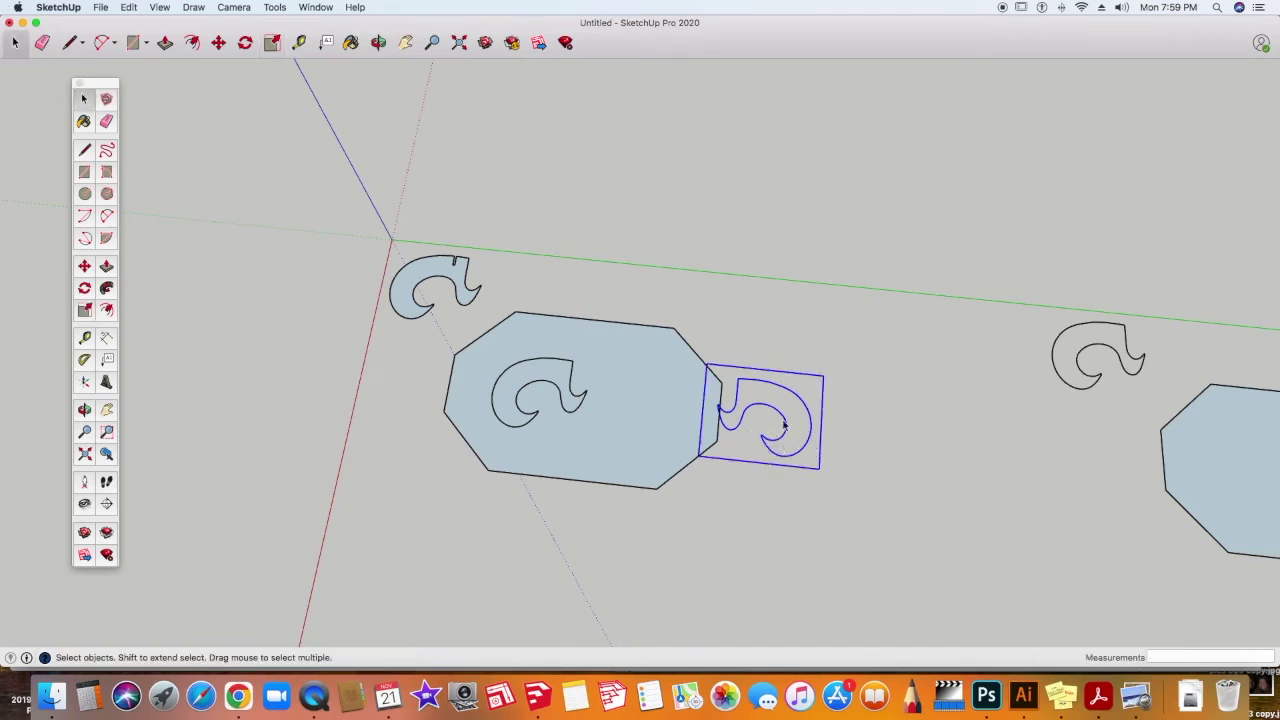
Move the mirrored hook back onto the octagon, facing the original hook
click(84, 266)
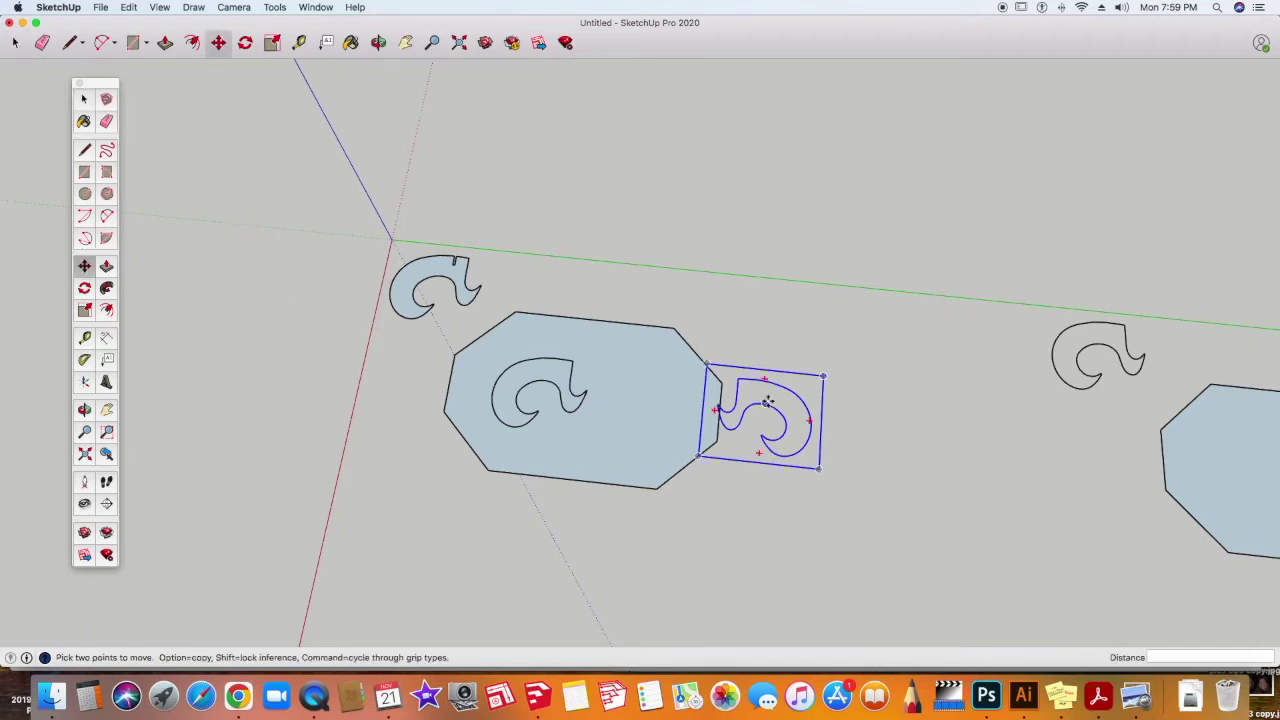
click(800, 398)
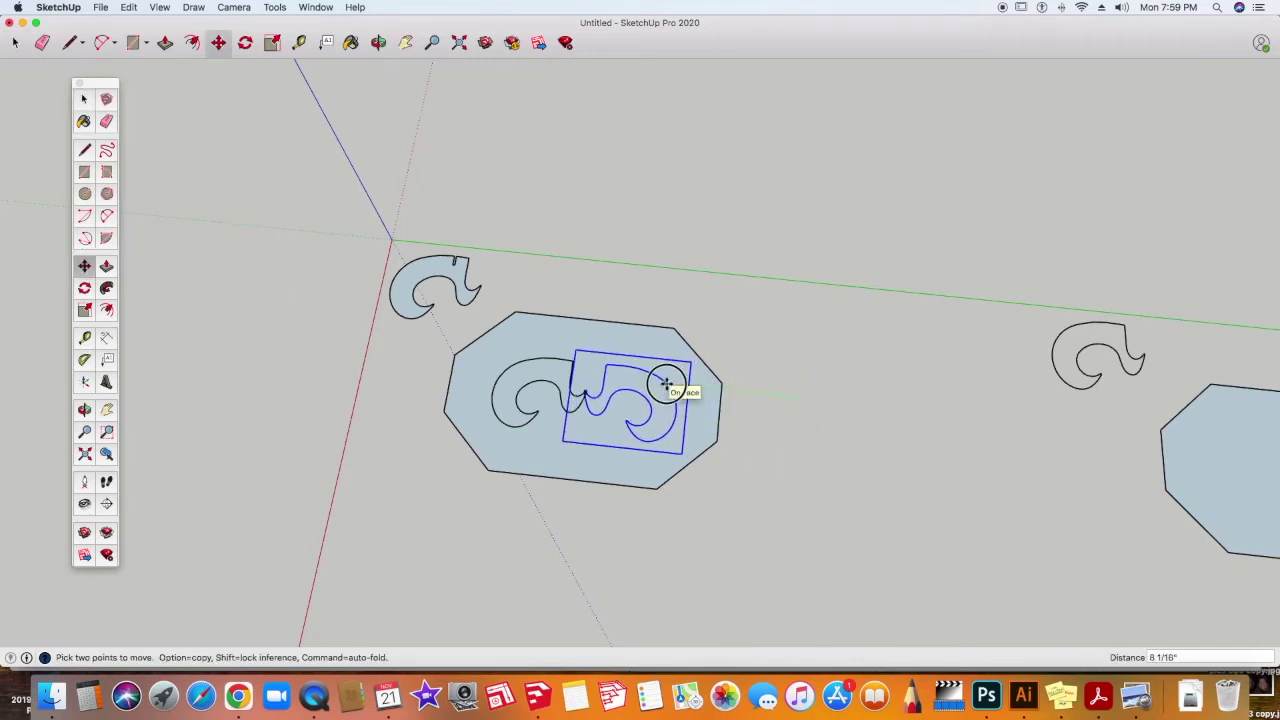
click(670, 386)
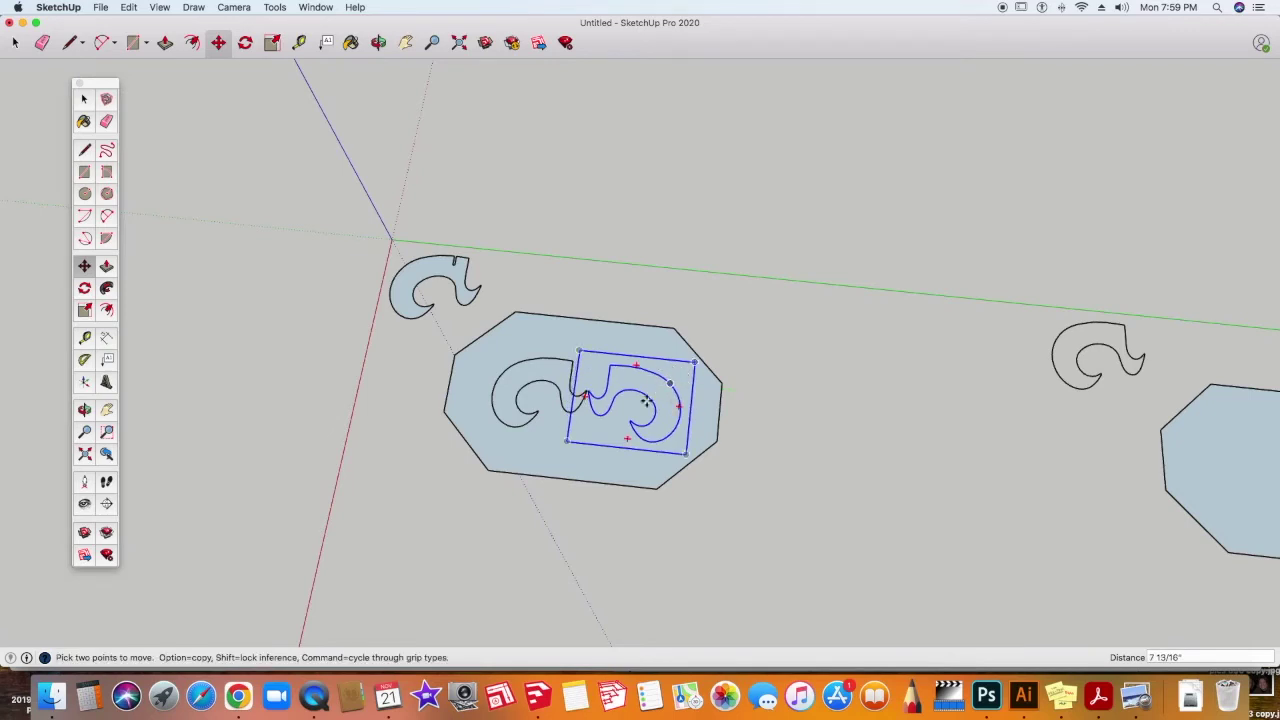
mouse_move(670, 386)
middle_down()
mouse_move(486, 491)
mouse_move(537, 543)
mouse_move(591, 310)
middle_up()
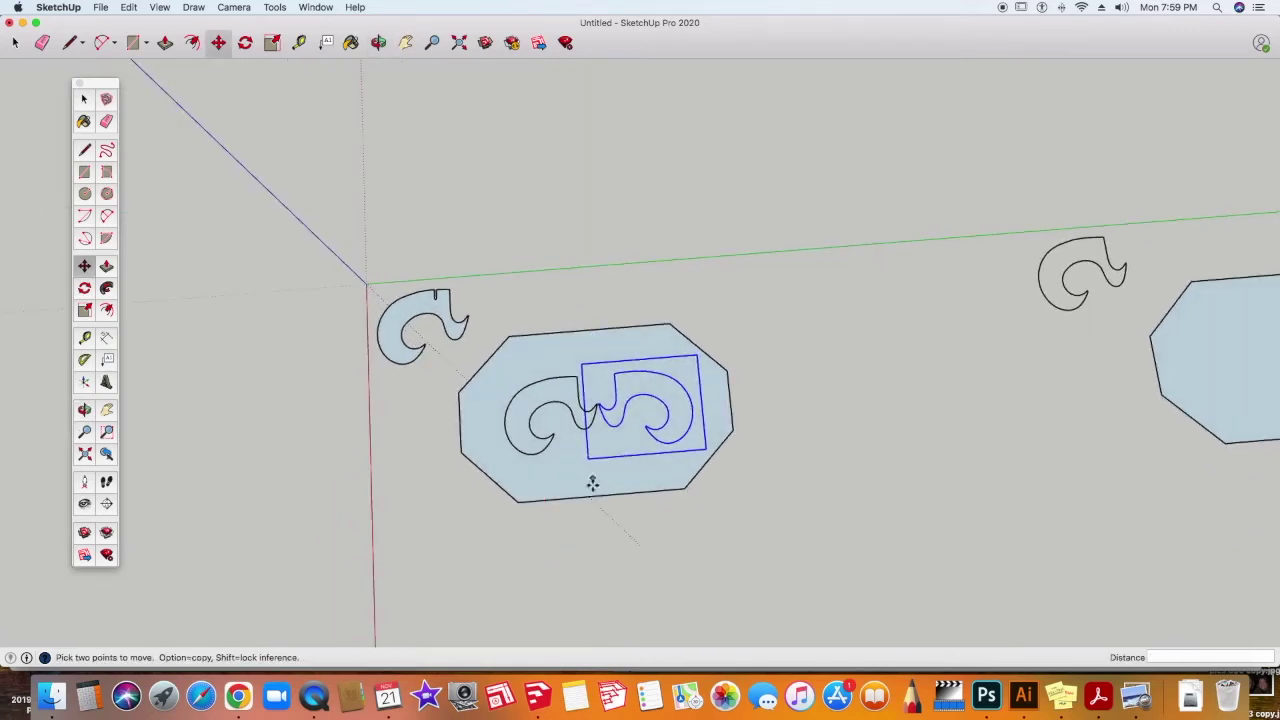
middle_drag(423, 440, 667, 398)
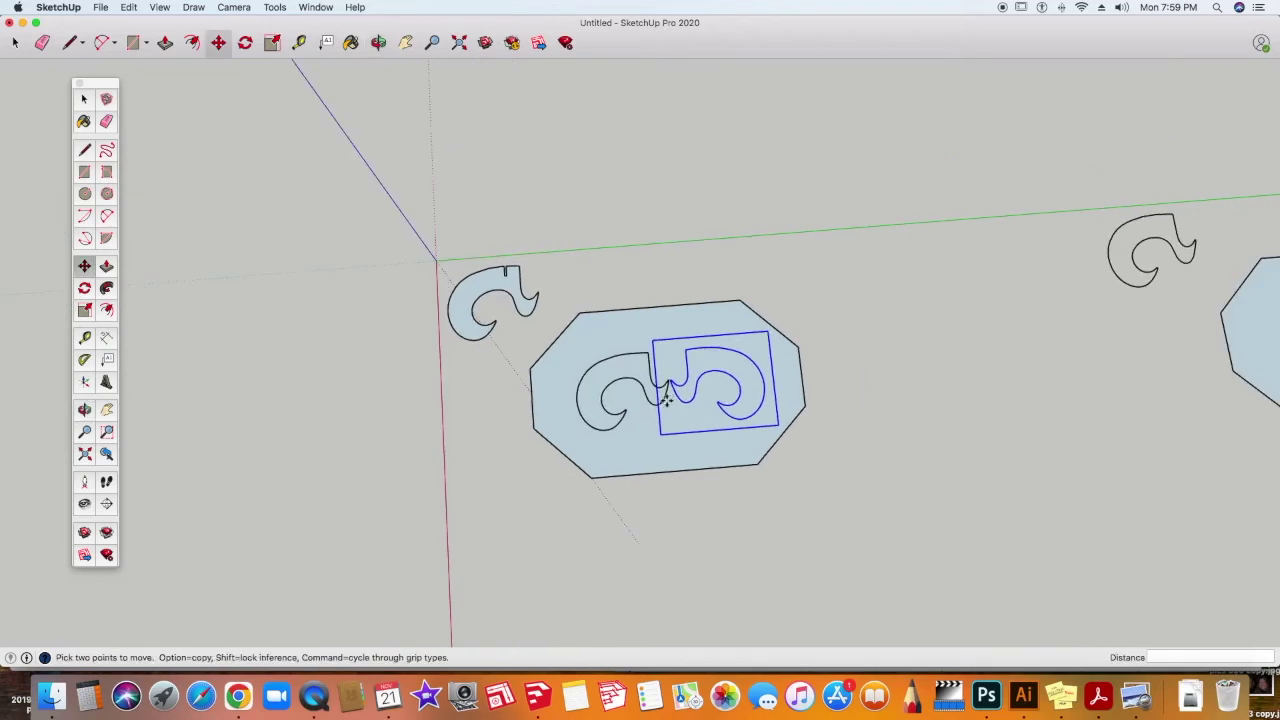
click(84, 338)
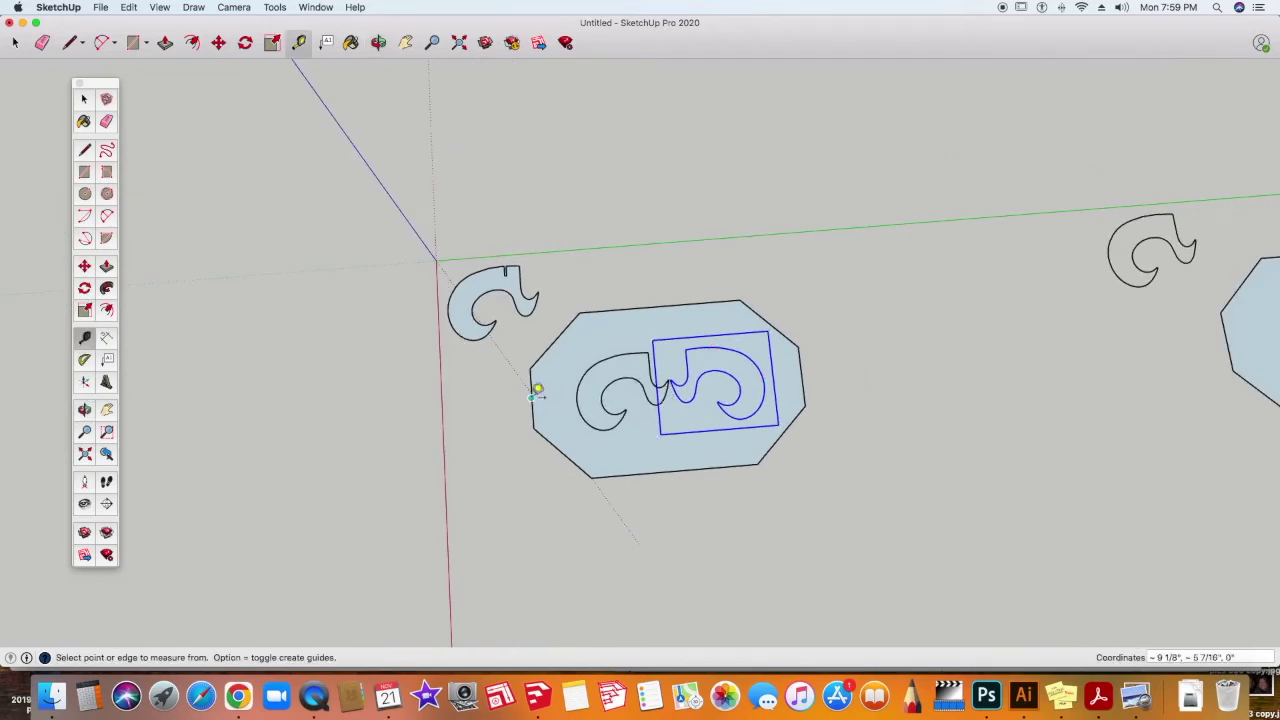
Pull a vertical and a horizontal guide line across the octagon from its left and top edges
click(531, 398)
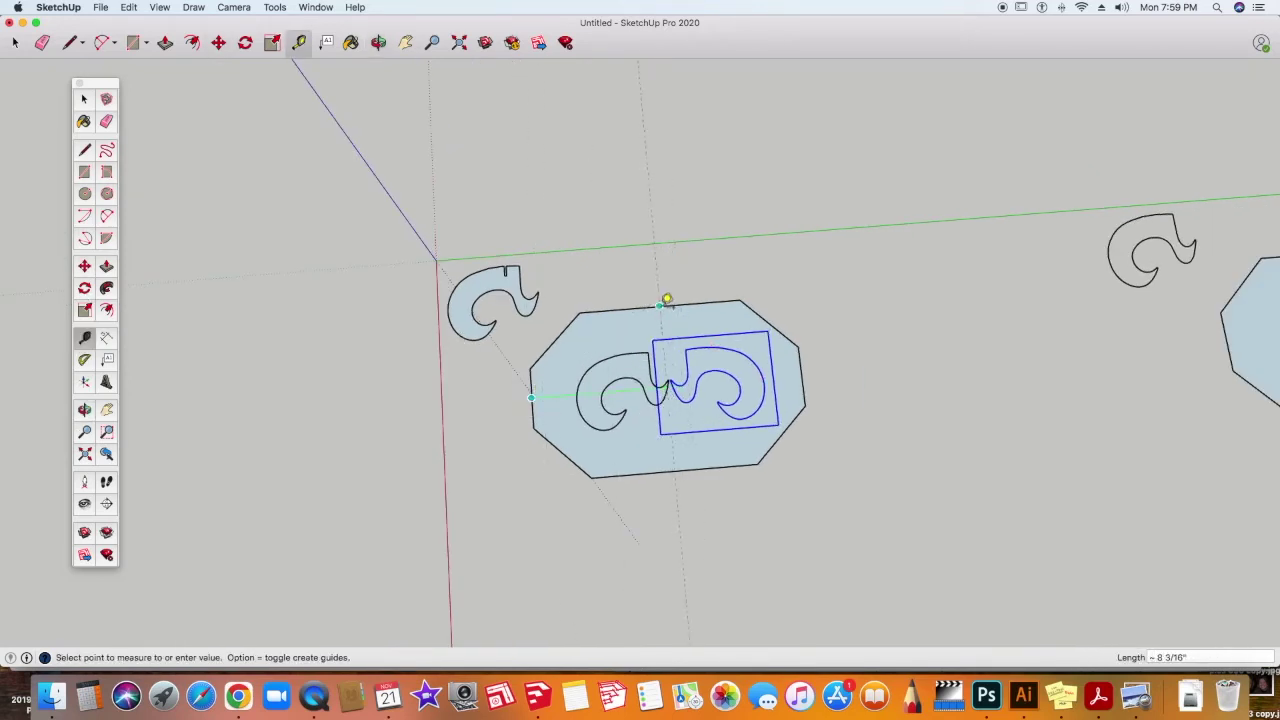
click(815, 374)
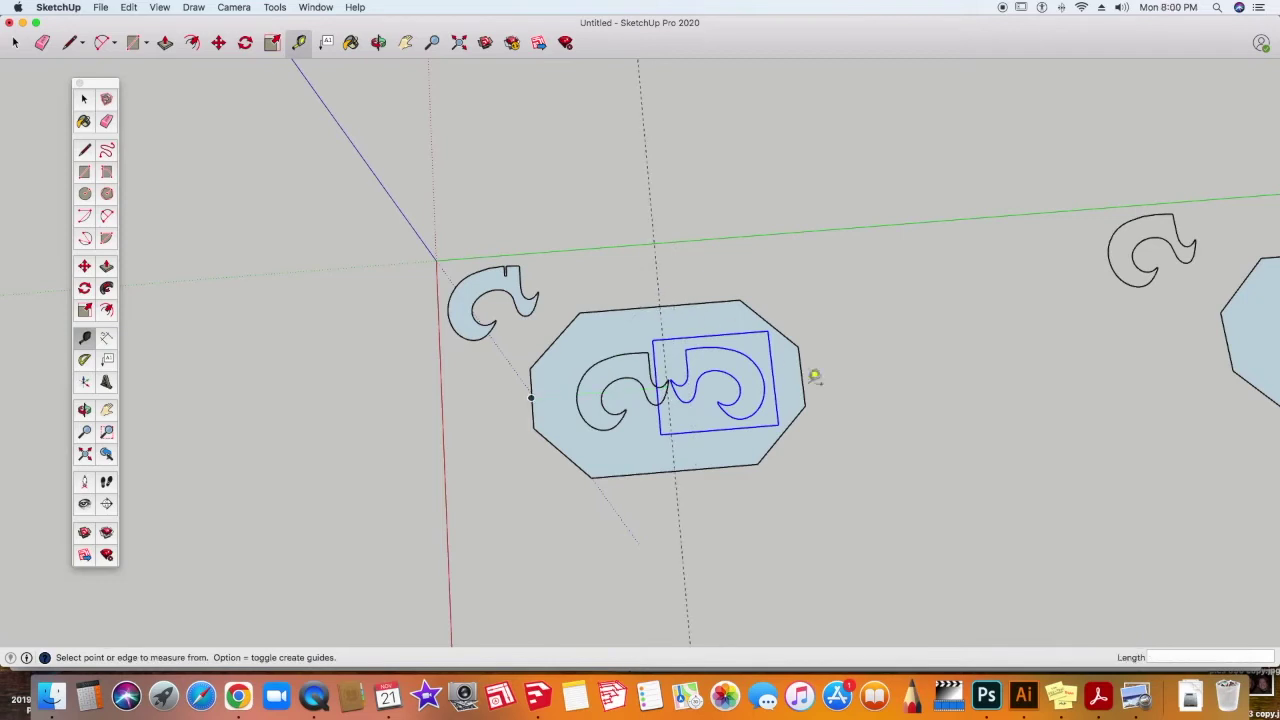
click(715, 301)
click(808, 366)
click(86, 99)
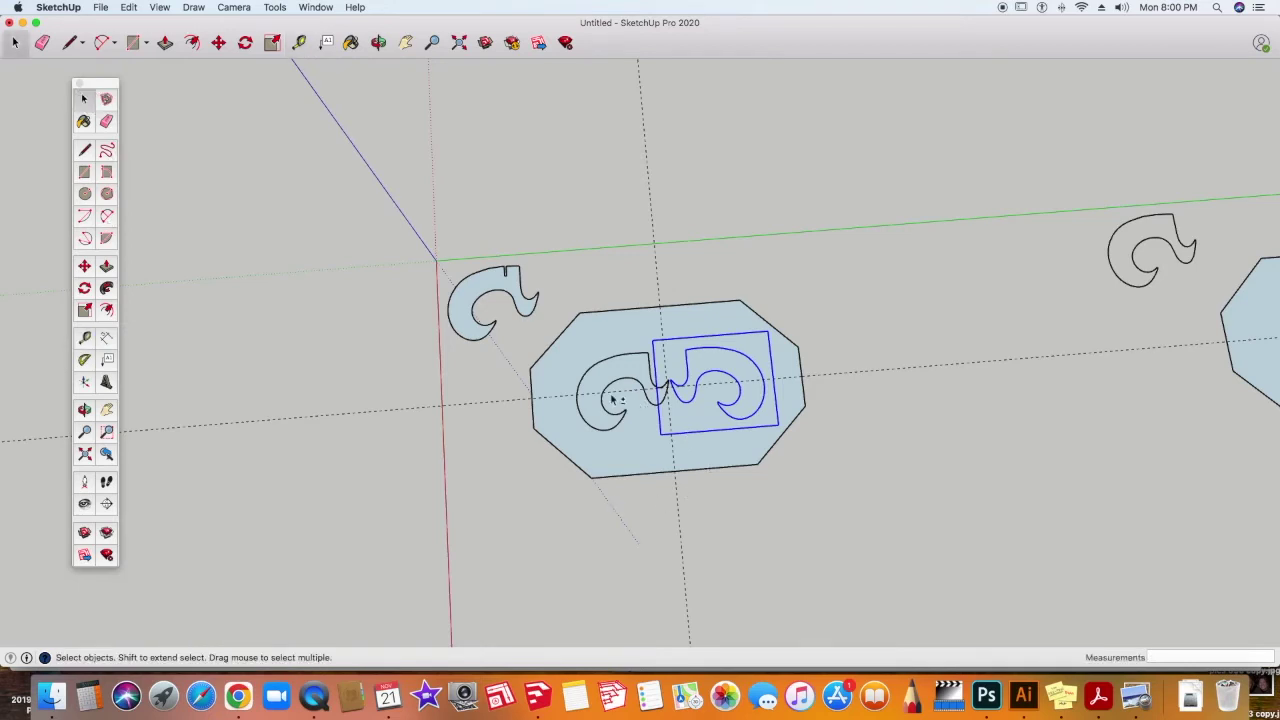
Select both hooks, centre the pair where the guides cross, then deselect
shift+click(647, 402)
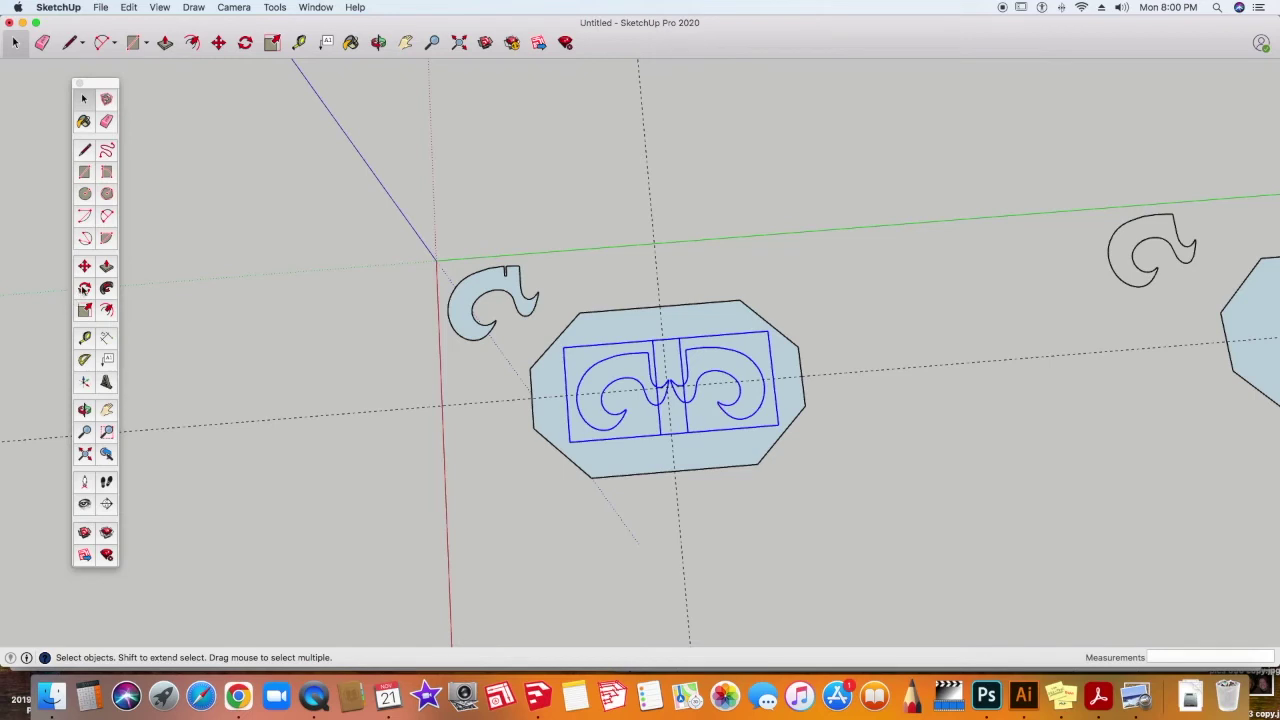
click(85, 268)
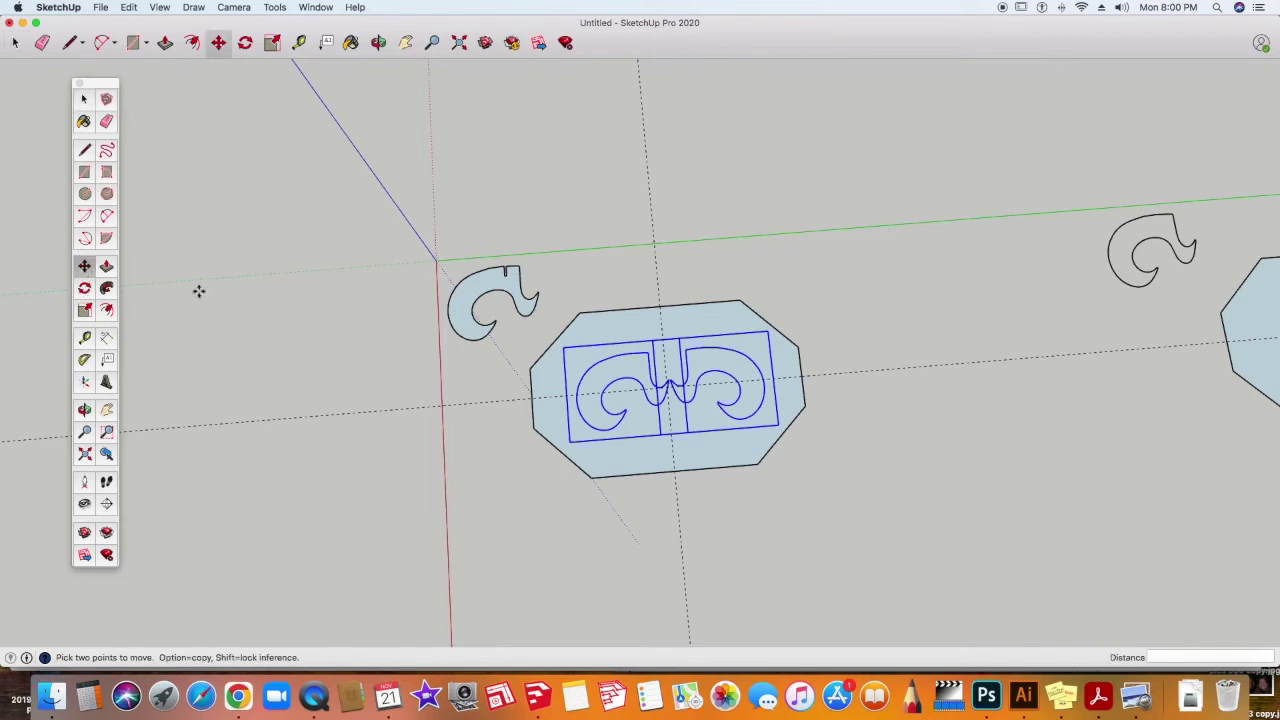
click(732, 422)
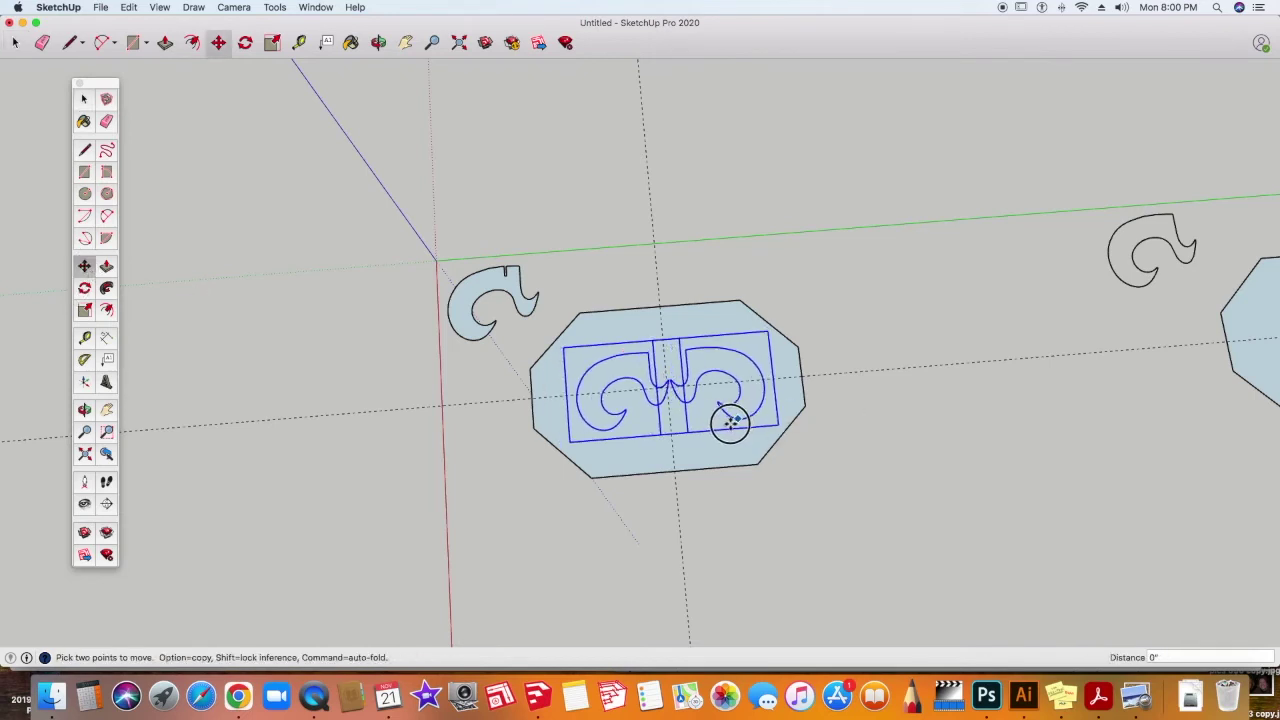
click(703, 400)
scroll(694, 403, up, 2)
scroll(619, 395, up, 3)
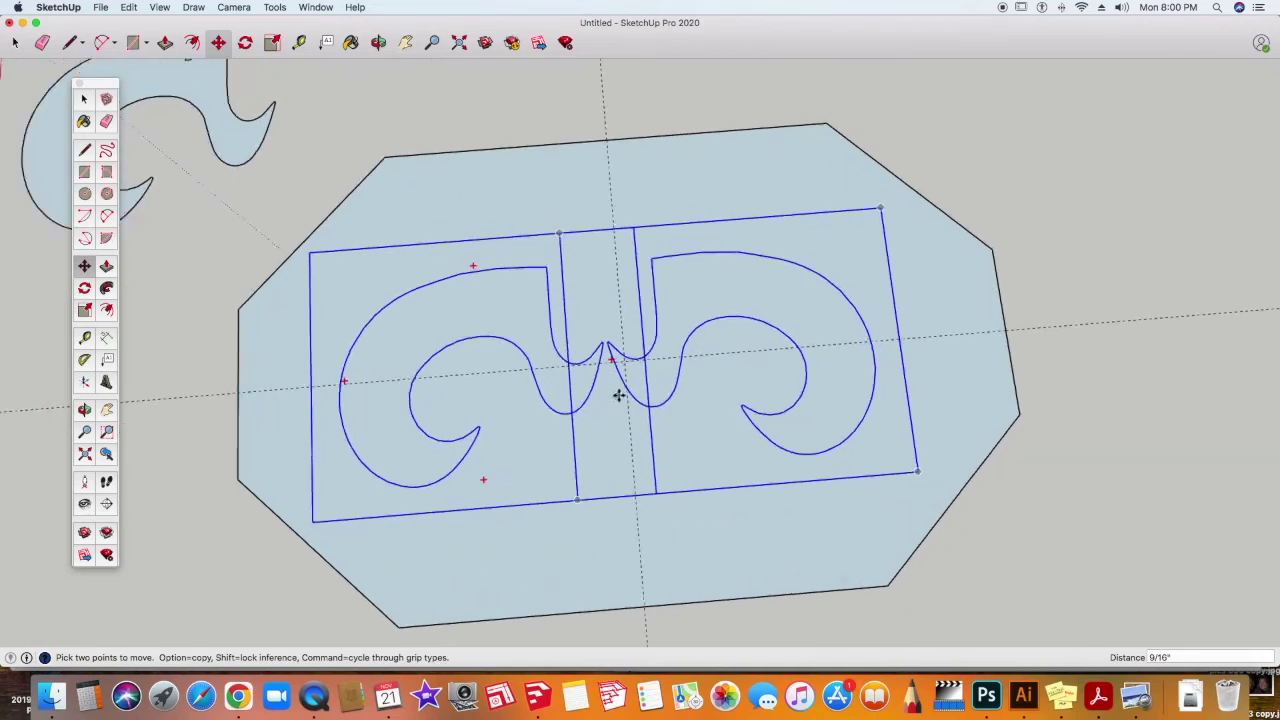
scroll(619, 395, up, 3)
click(600, 297)
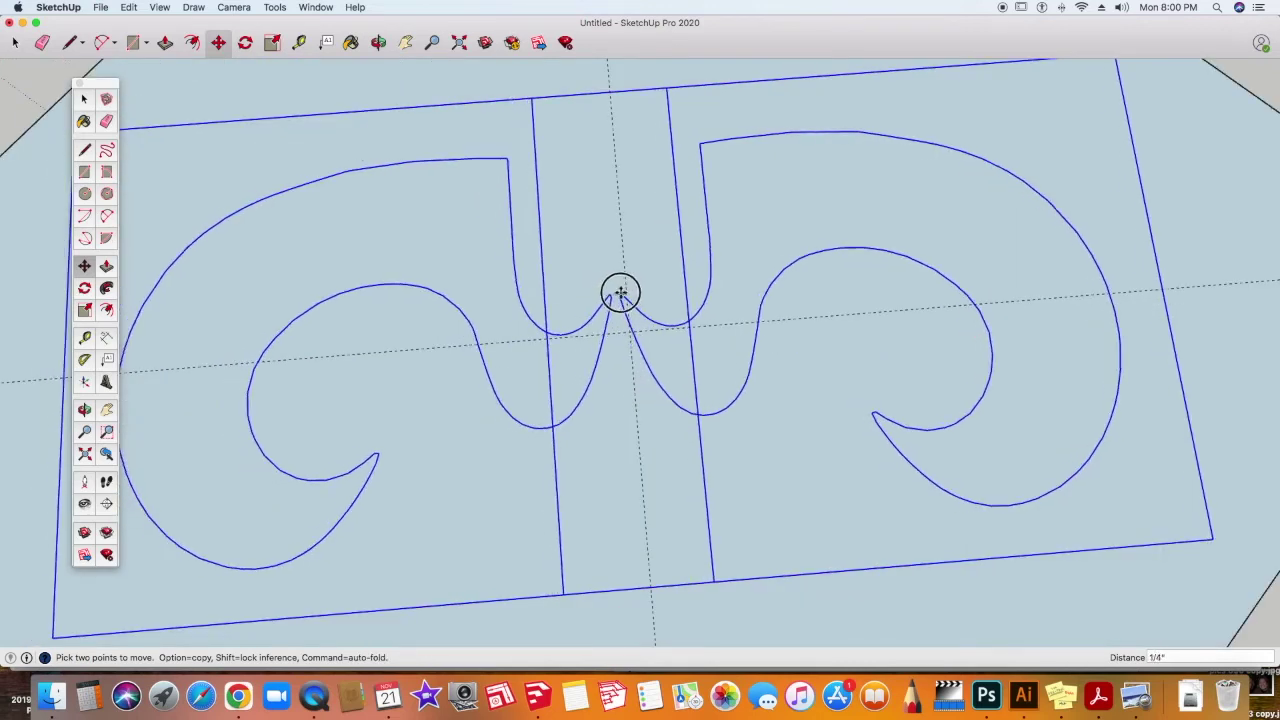
click(631, 295)
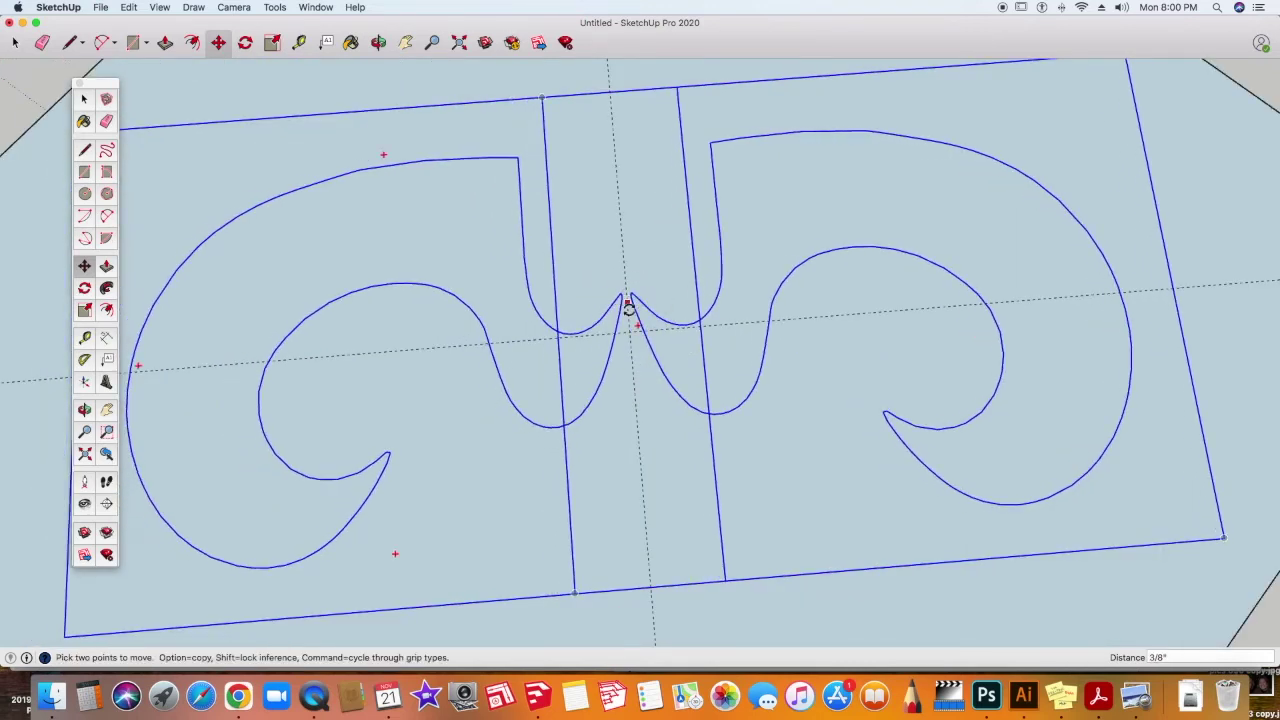
scroll(697, 454, down, 3)
scroll(697, 454, down, 2)
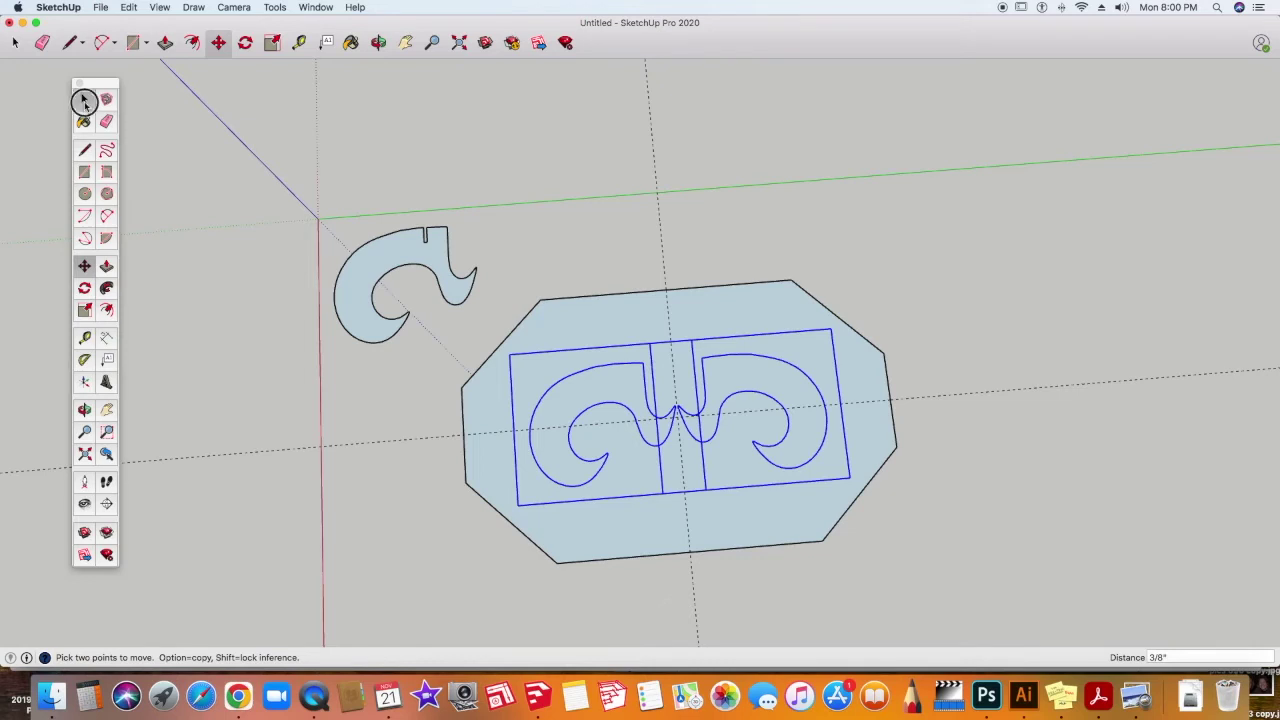
click(84, 99)
click(867, 263)
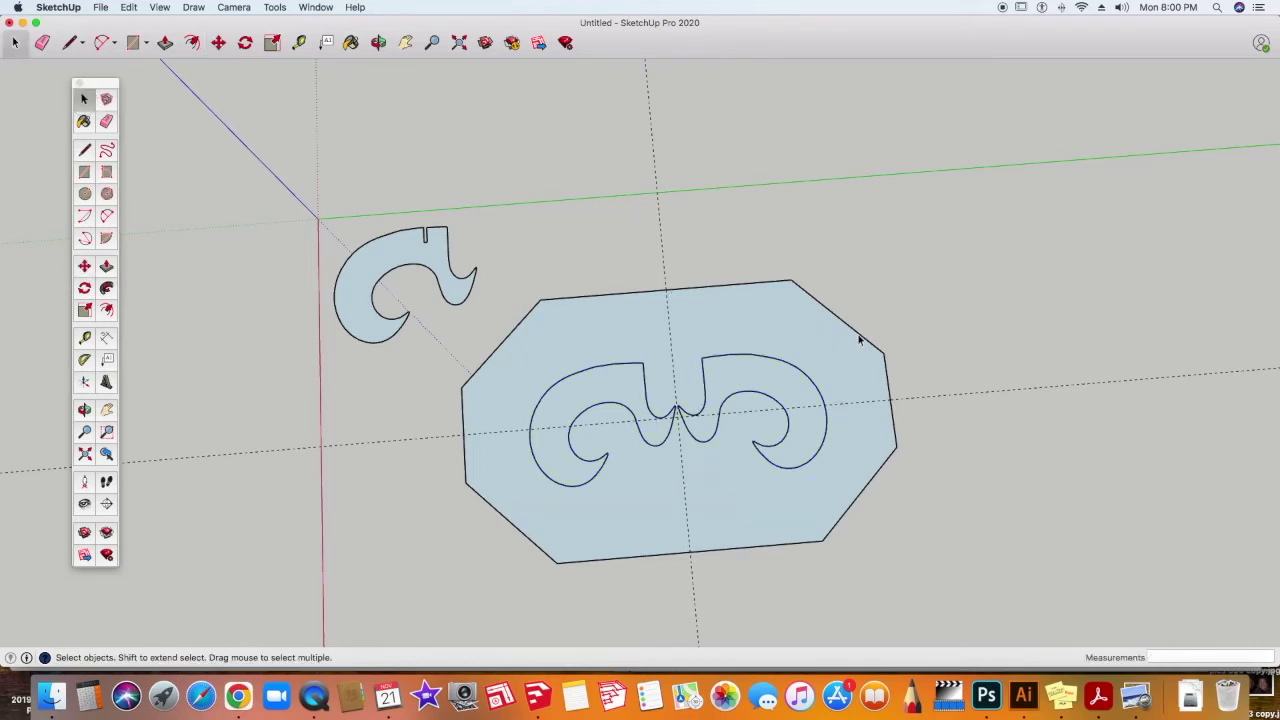
Explode the right and left curl components into loose edges
click(761, 362)
right_click(761, 362)
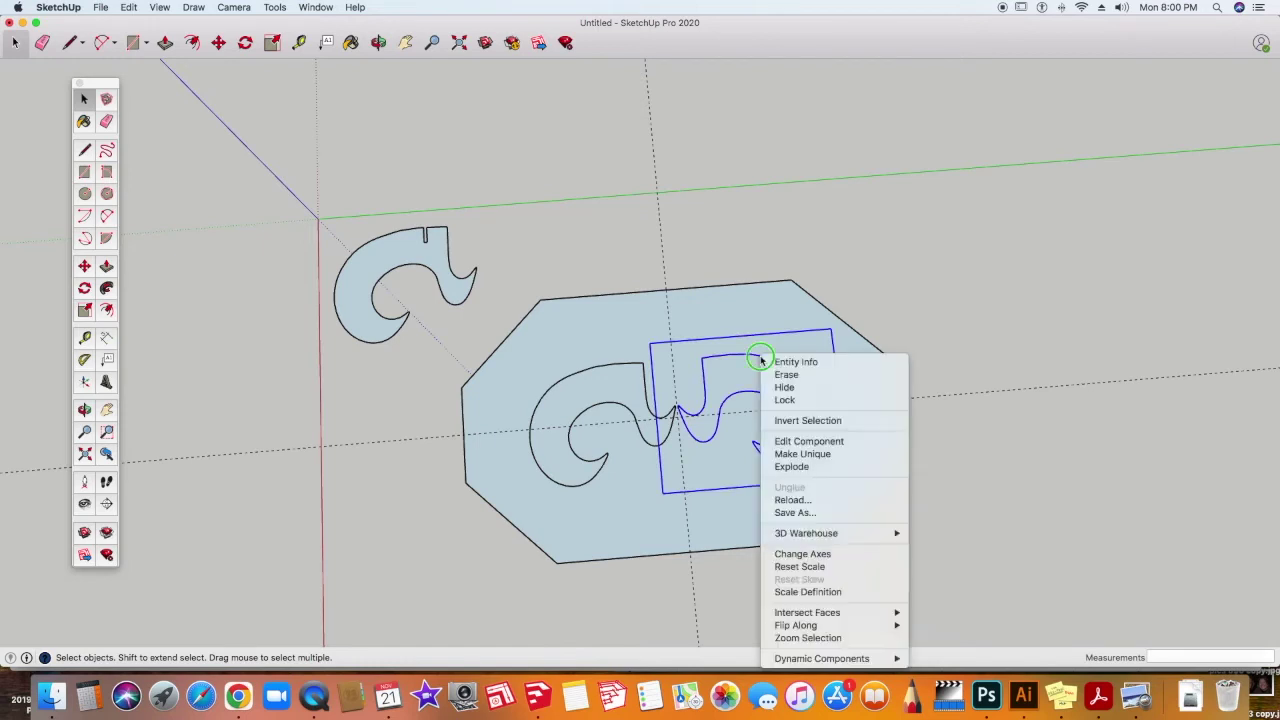
click(812, 467)
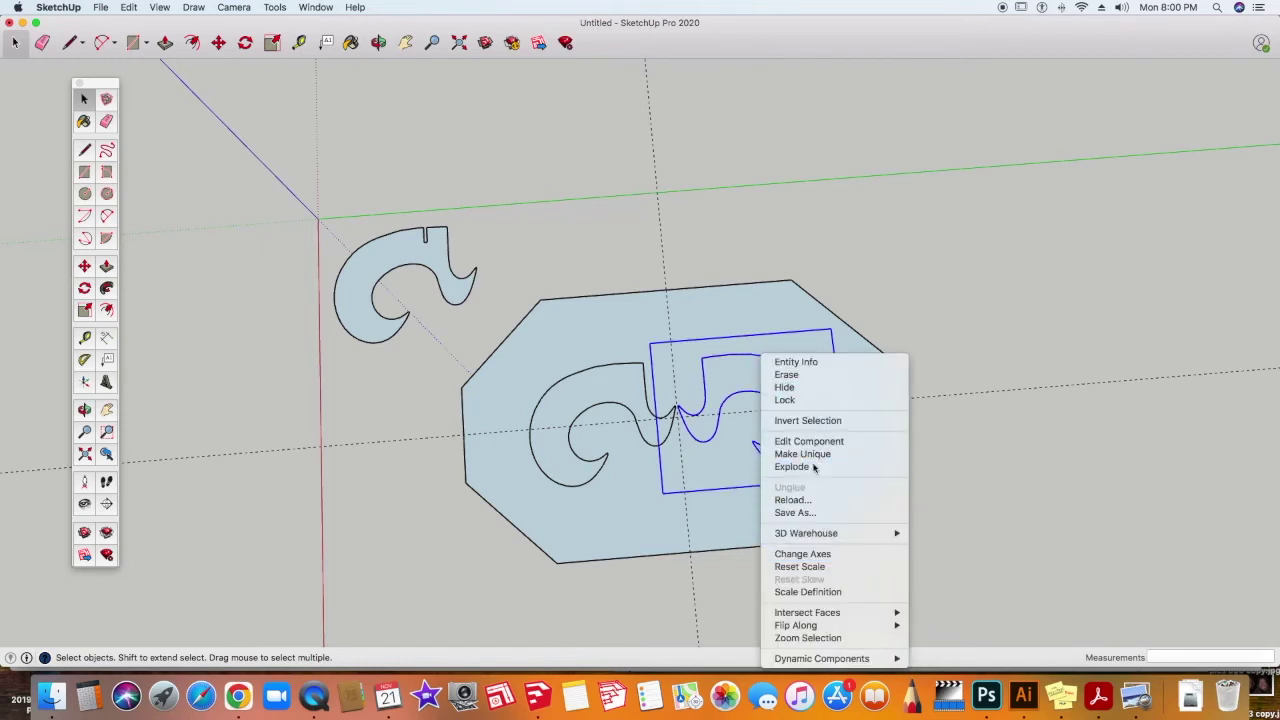
click(608, 371)
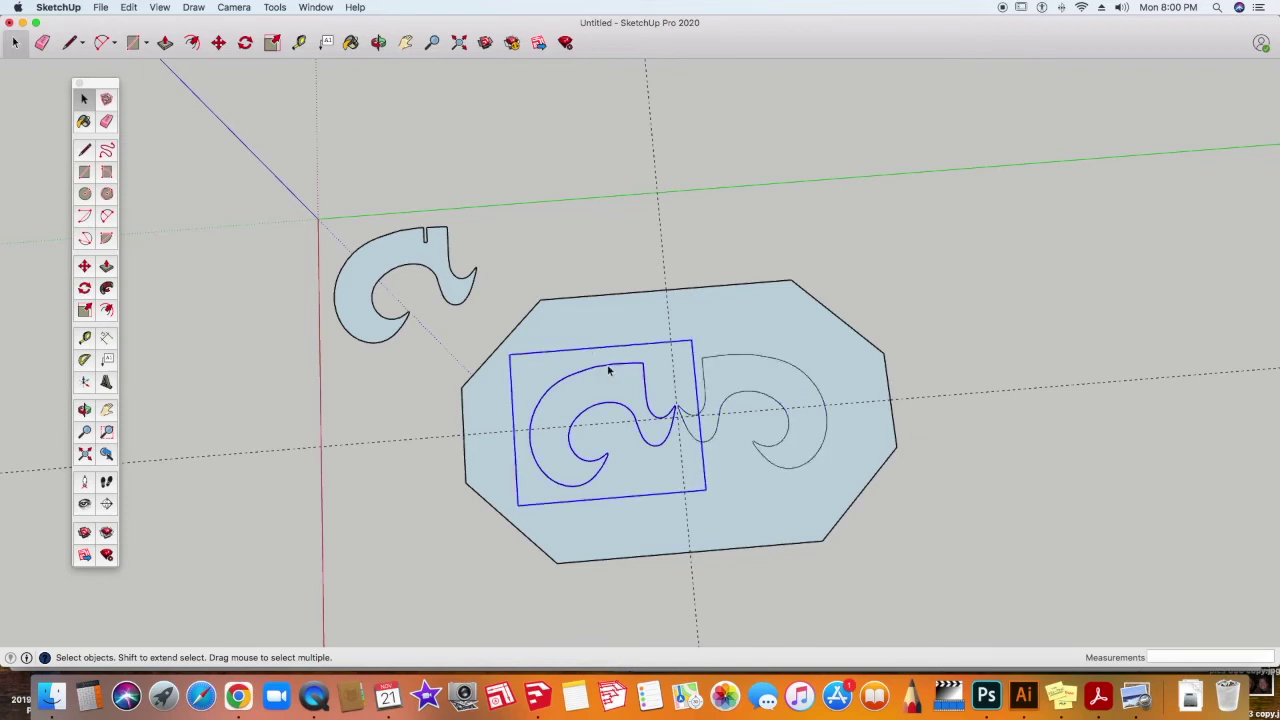
right_click(608, 371)
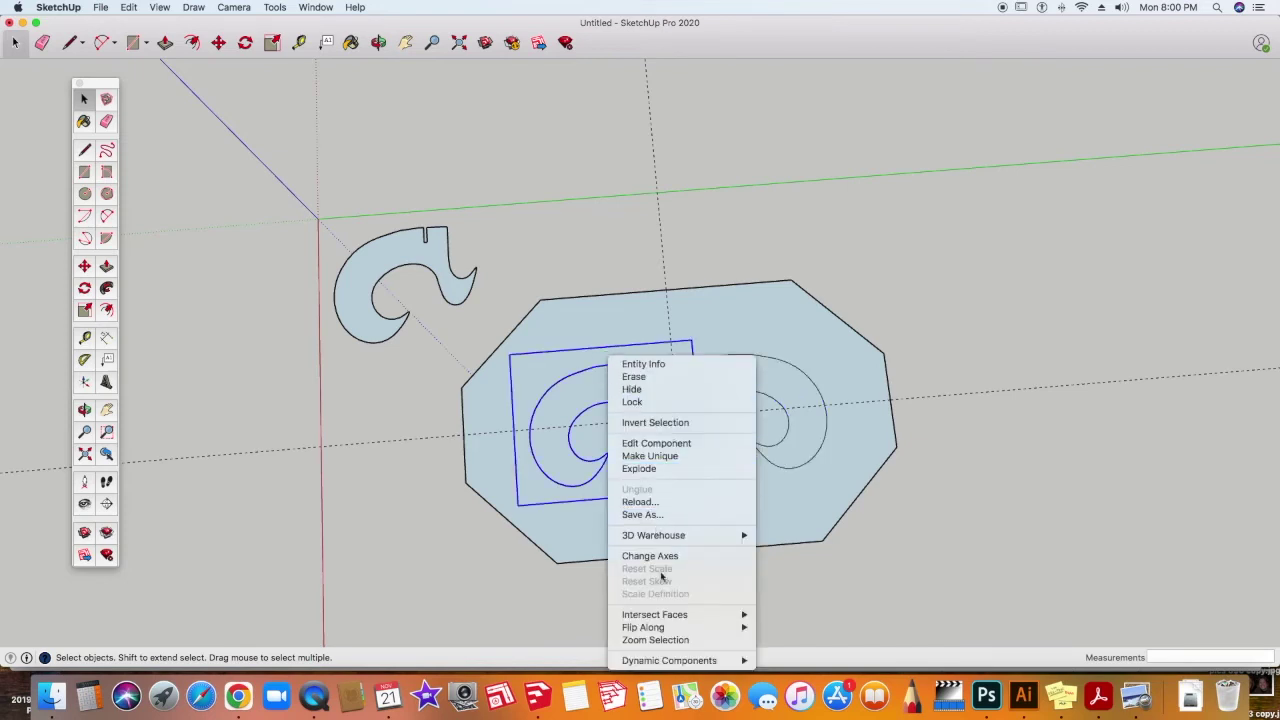
click(643, 470)
click(958, 302)
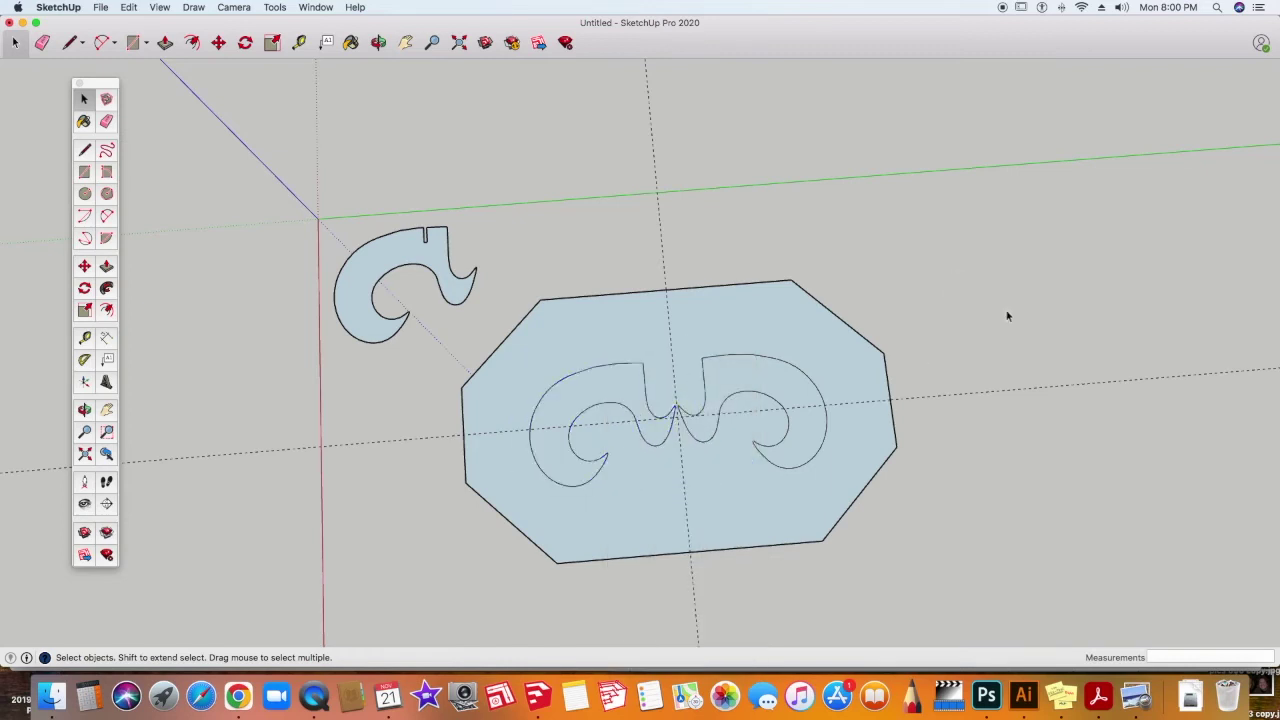
Delete the right and left curl faces to cut holes in the panel
click(770, 335)
click(777, 371)
key(Delete)
click(598, 388)
key(Delete)
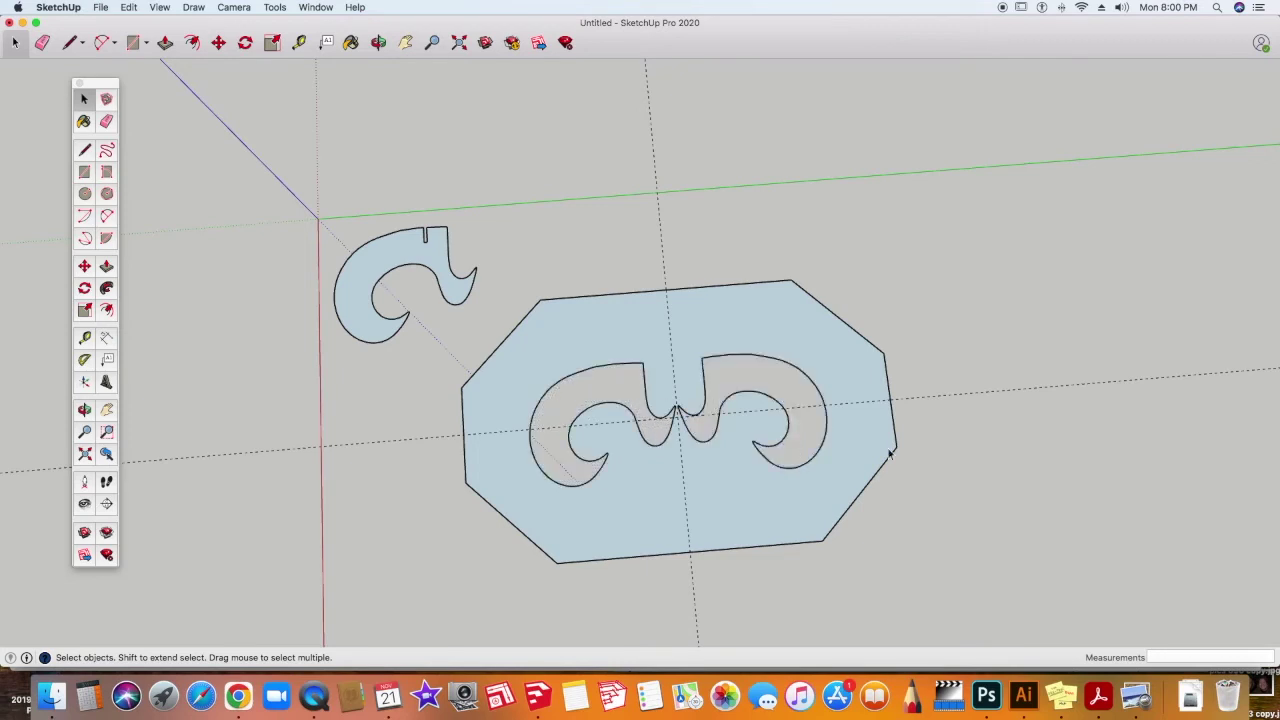
Orbit to a near top view of the second octagon and select its separate curl
middle_drag(765, 533, 510, 633)
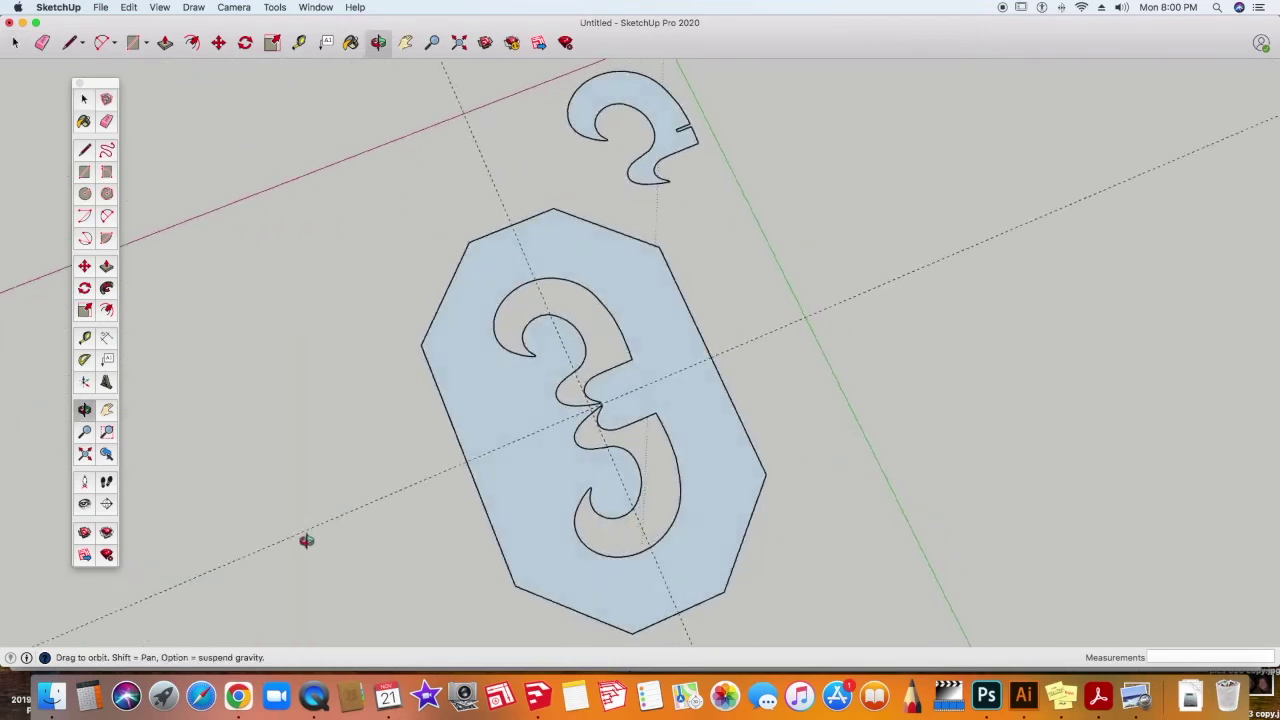
middle_drag(510, 633, 686, 557)
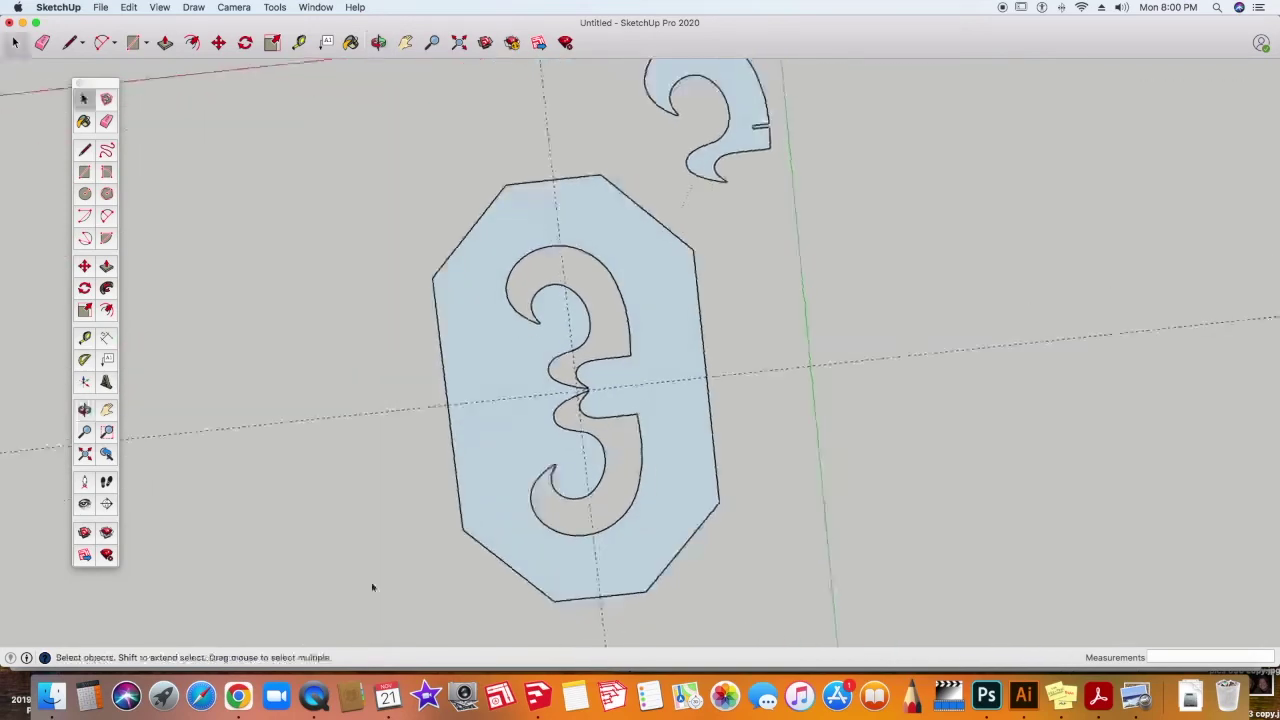
mouse_move(307, 568)
middle_down()
mouse_move(509, 580)
mouse_move(509, 451)
mouse_move(380, 523)
mouse_move(410, 544)
mouse_move(426, 534)
mouse_move(374, 557)
mouse_move(822, 234)
middle_up()
mouse_move(394, 603)
middle_down()
mouse_move(580, 520)
mouse_move(984, 525)
mouse_move(320, 383)
mouse_move(603, 531)
middle_up()
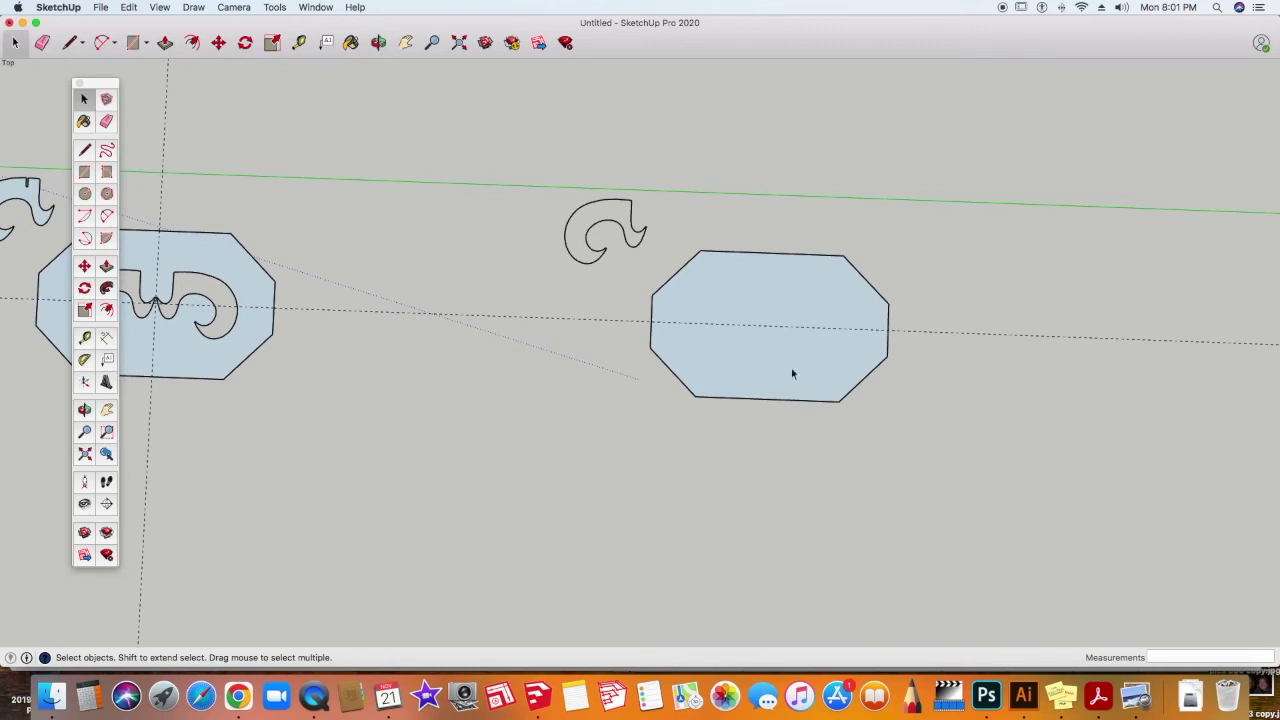
mouse_move(791, 371)
middle_down()
mouse_move(743, 346)
mouse_move(705, 360)
middle_up()
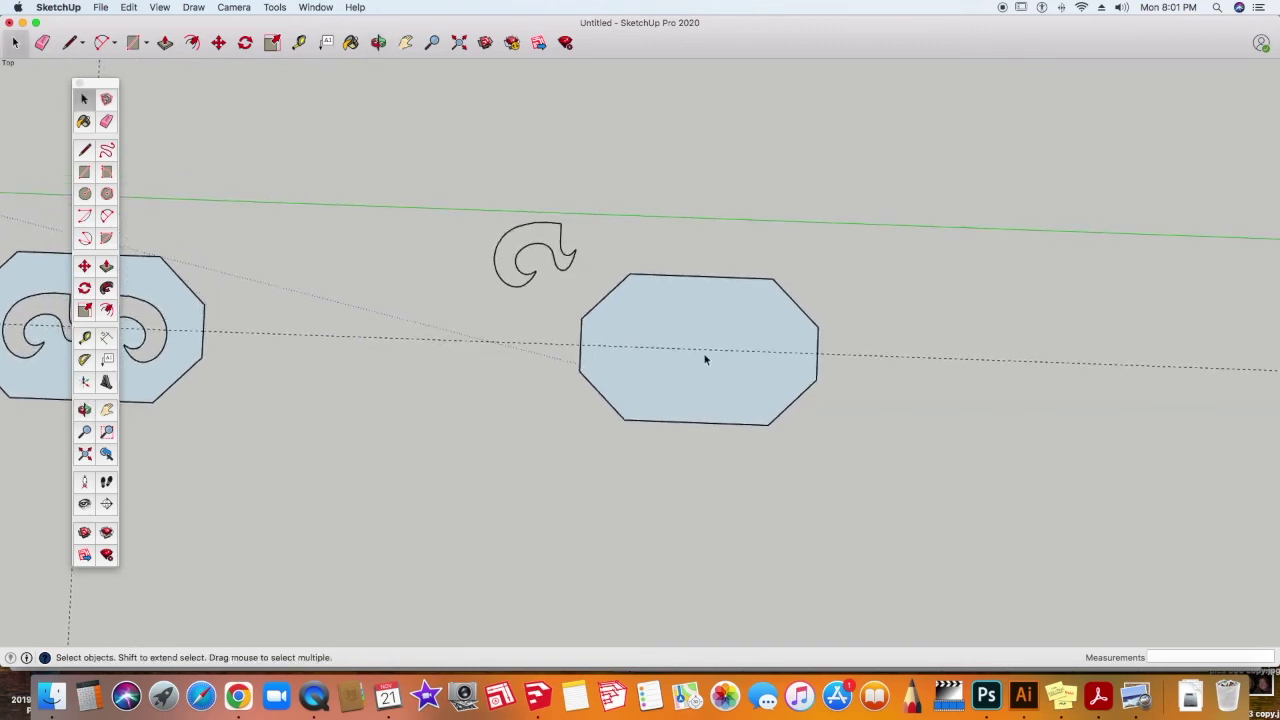
click(520, 237)
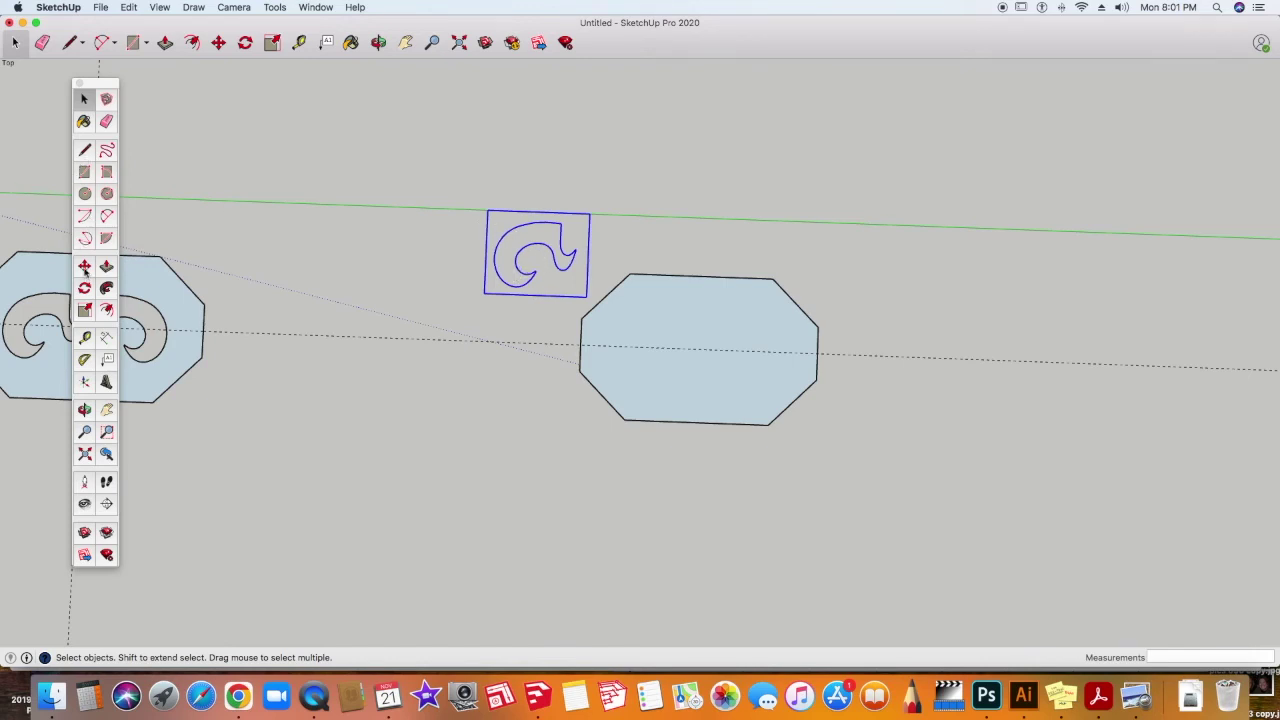
Move the curl onto the second octagon's upper-left corner and angle it diagonally
key(m)
click(563, 256)
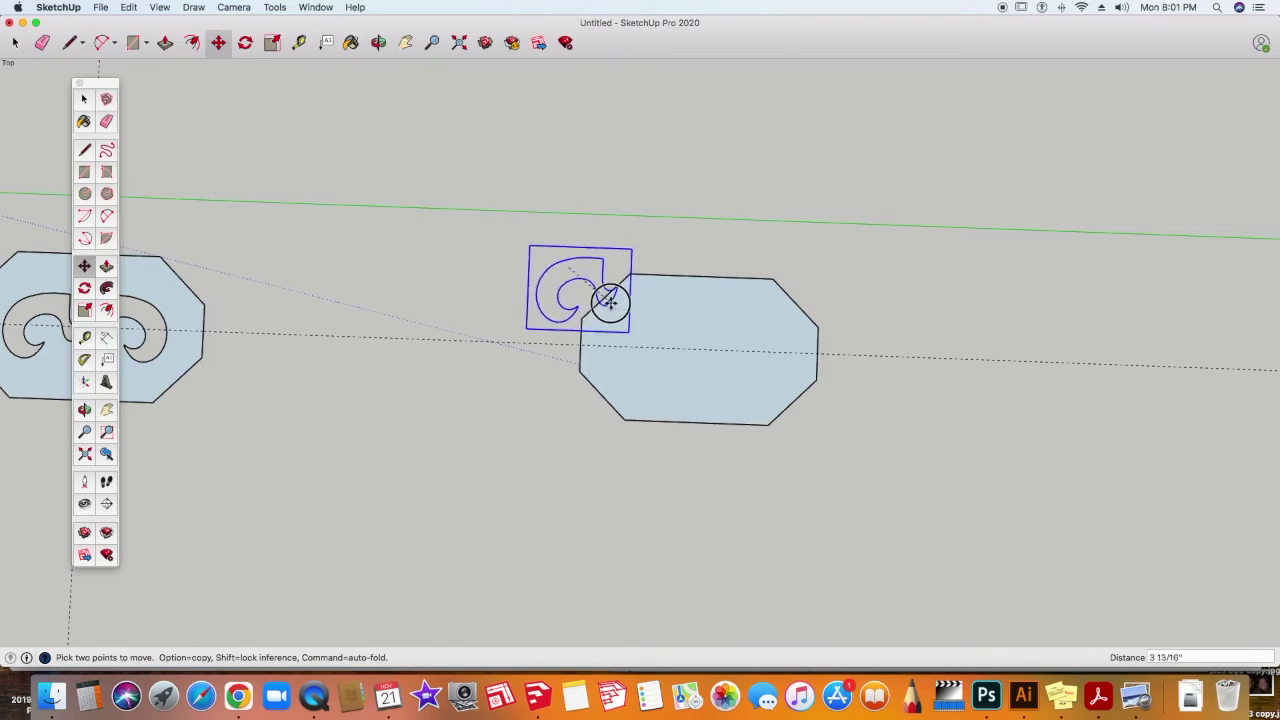
scroll(735, 405, up, 3)
key(q)
mouse_move(700, 371)
shift+middle_down()
mouse_move(660, 321)
mouse_move(563, 250)
shift+middle_up()
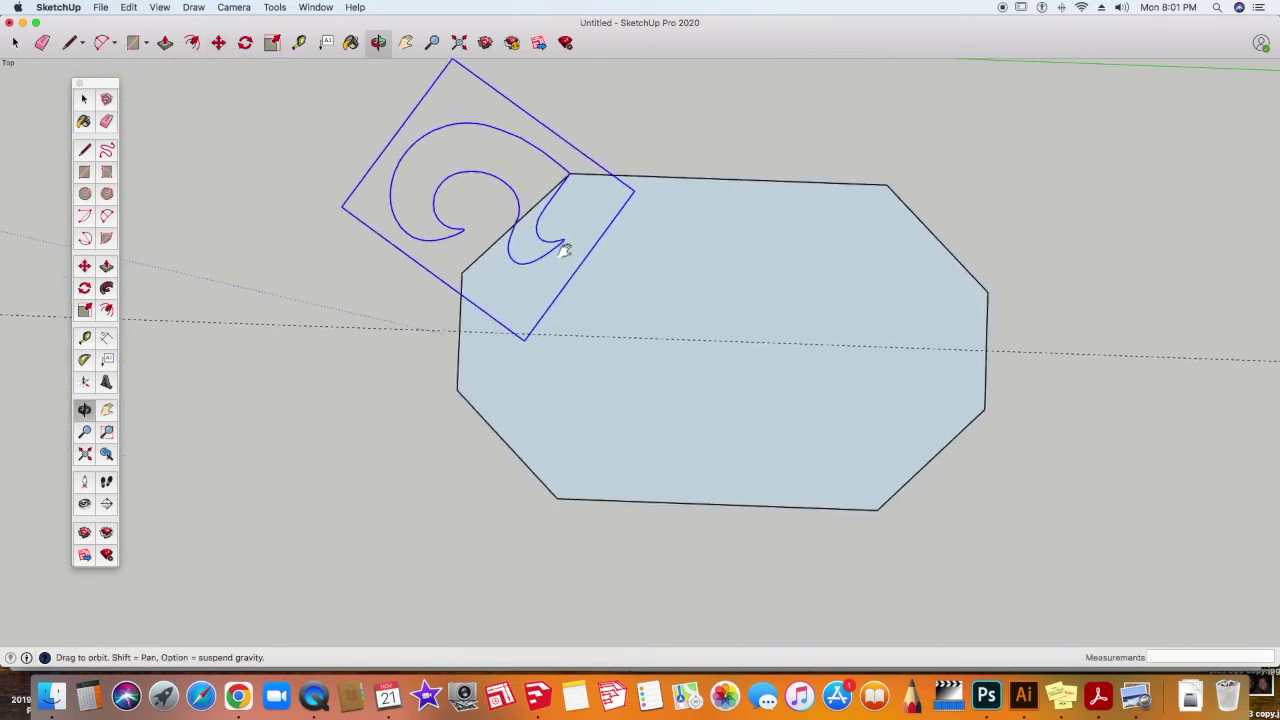
key(m)
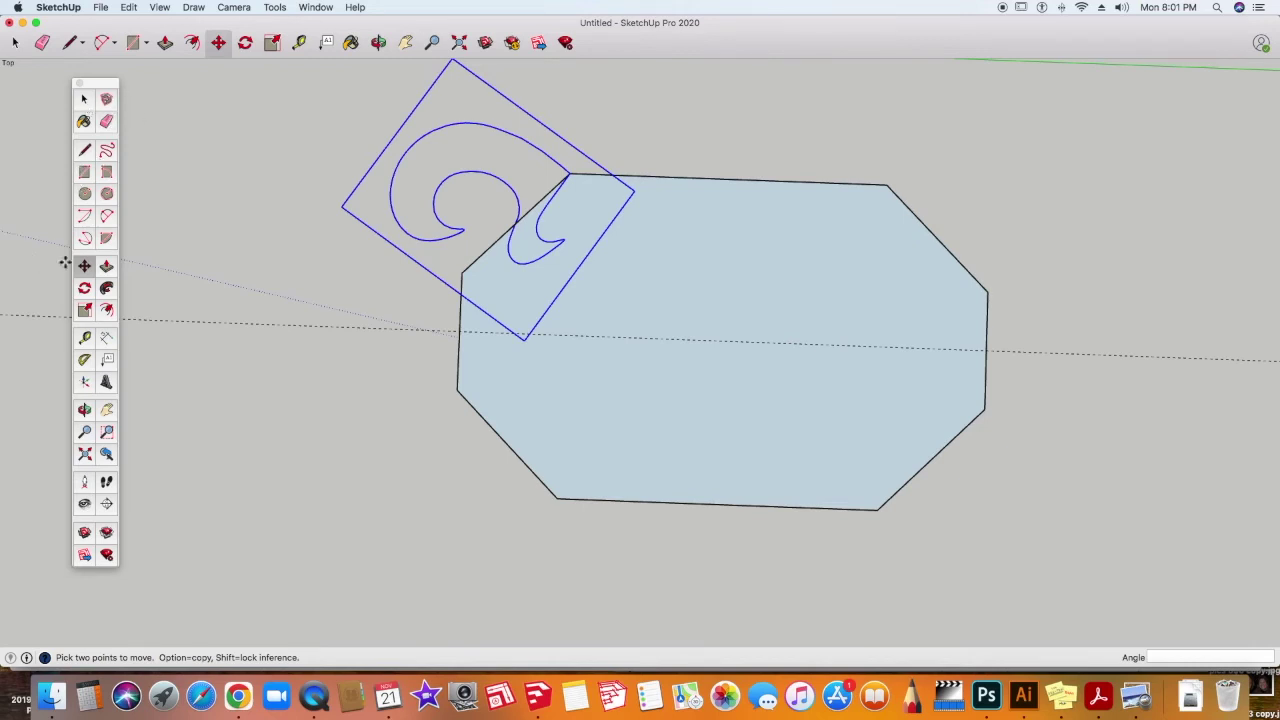
click(526, 341)
Copy the curl to the octagon's upper-right corner and rotate it to fit
click(526, 341)
key(alt)
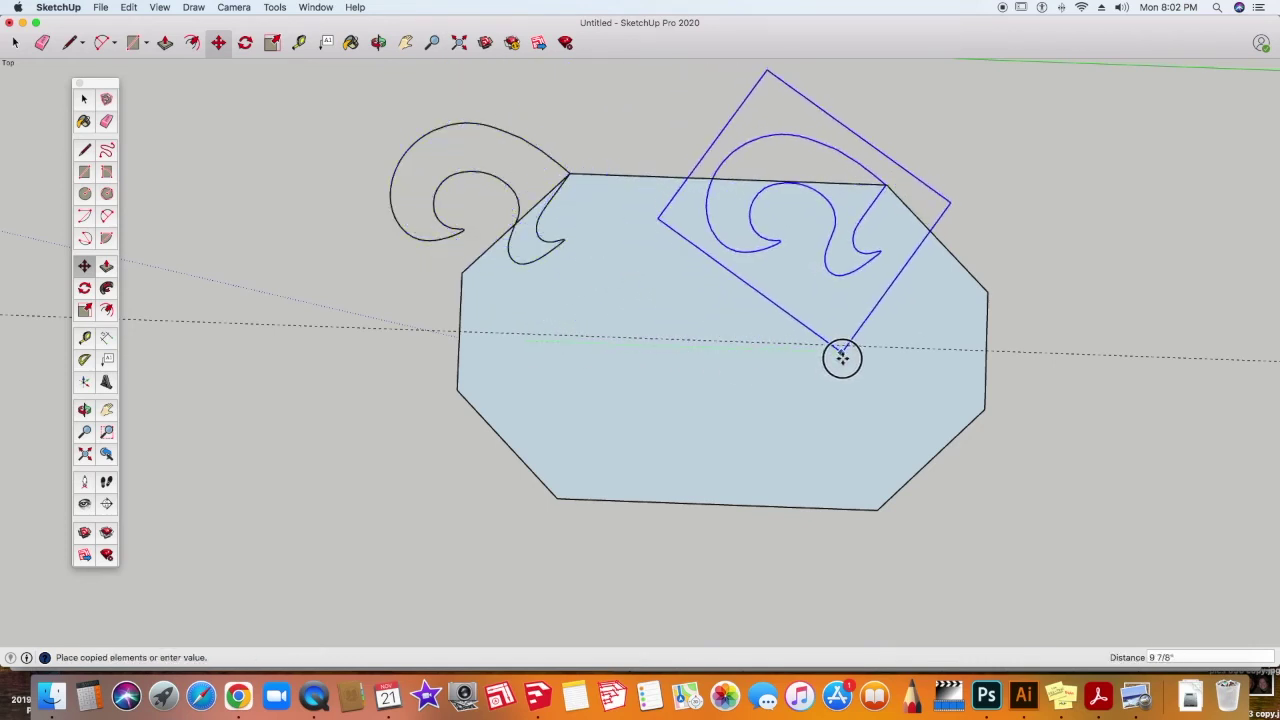
click(844, 357)
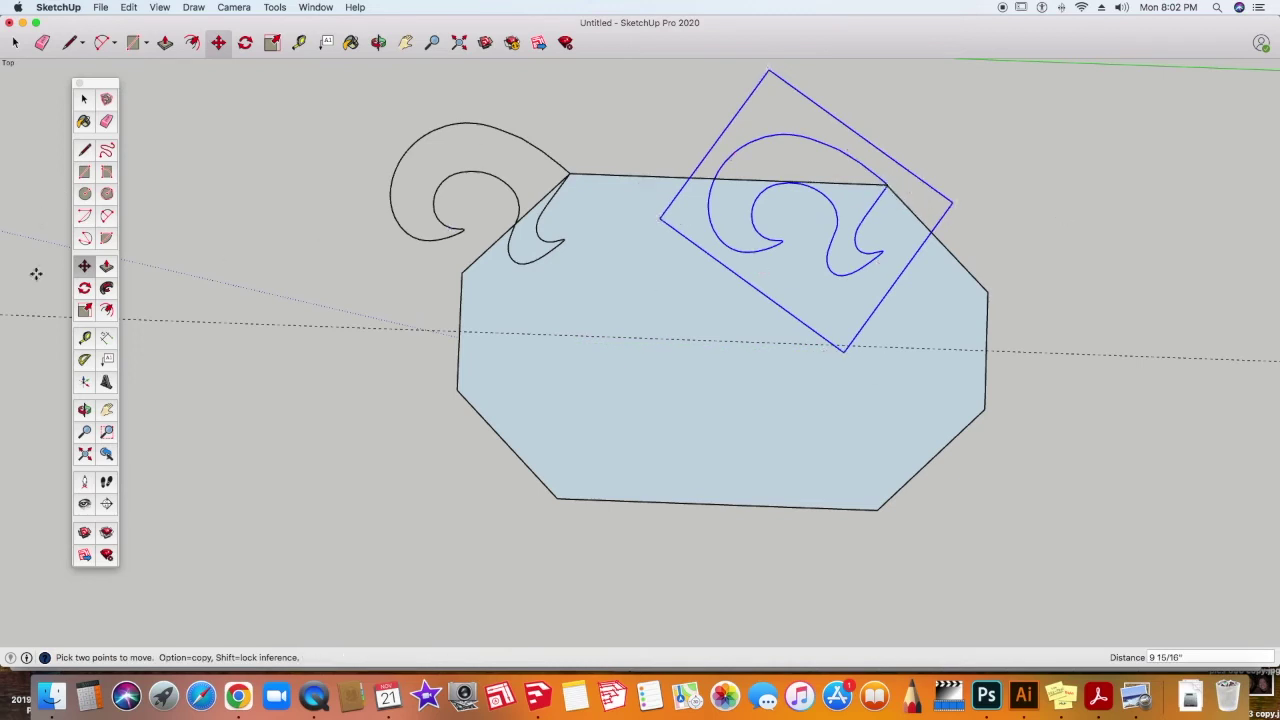
click(886, 177)
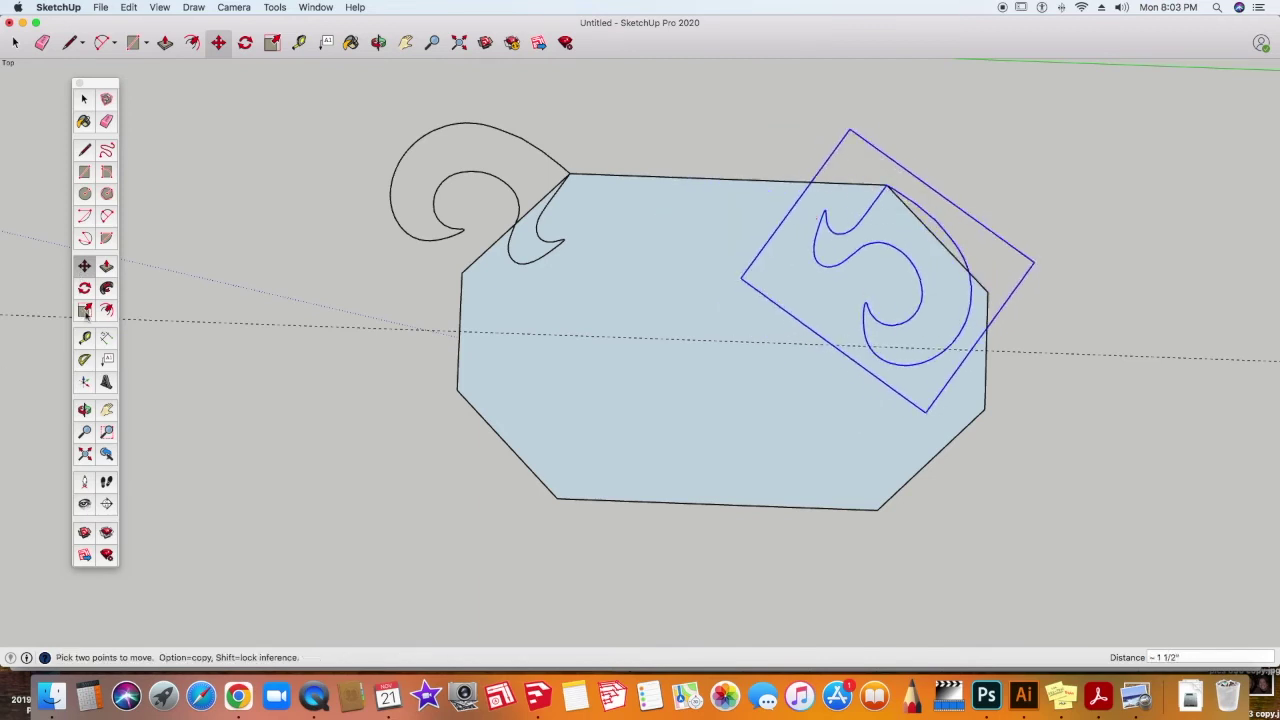
key(q)
key(m)
click(812, 250)
click(857, 200)
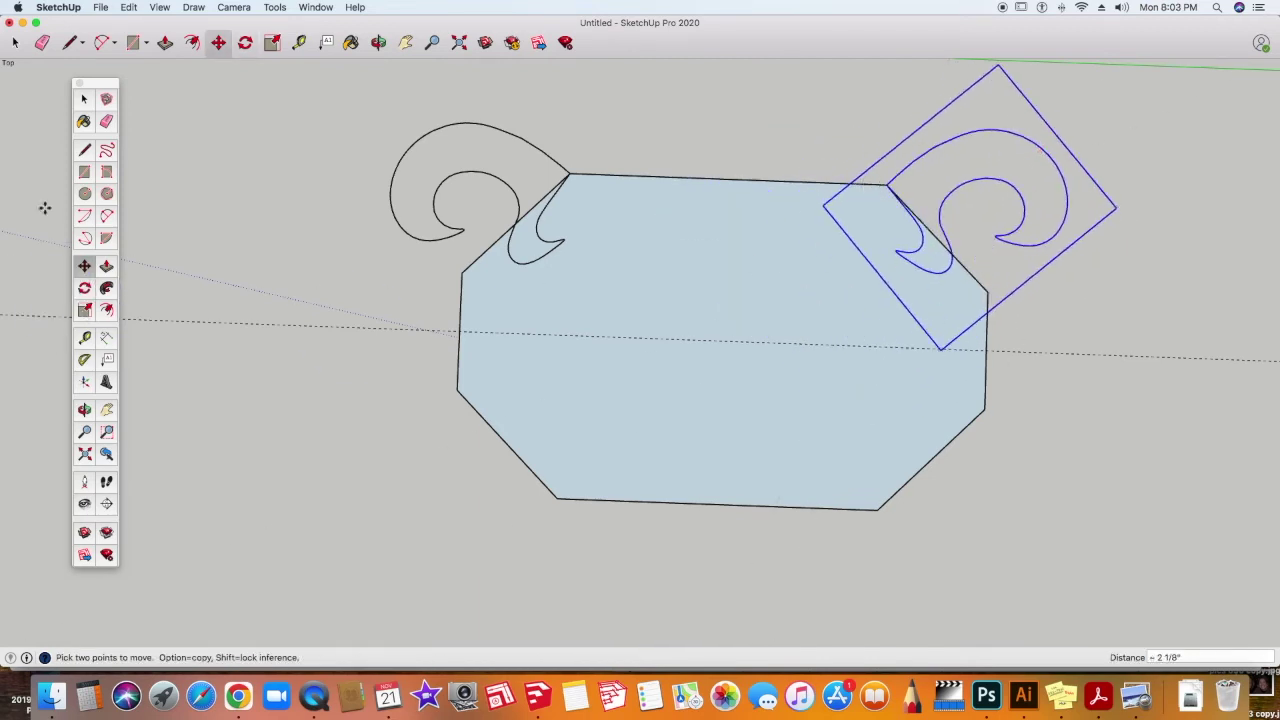
key(q)
click(959, 185)
click(1008, 152)
click(886, 177)
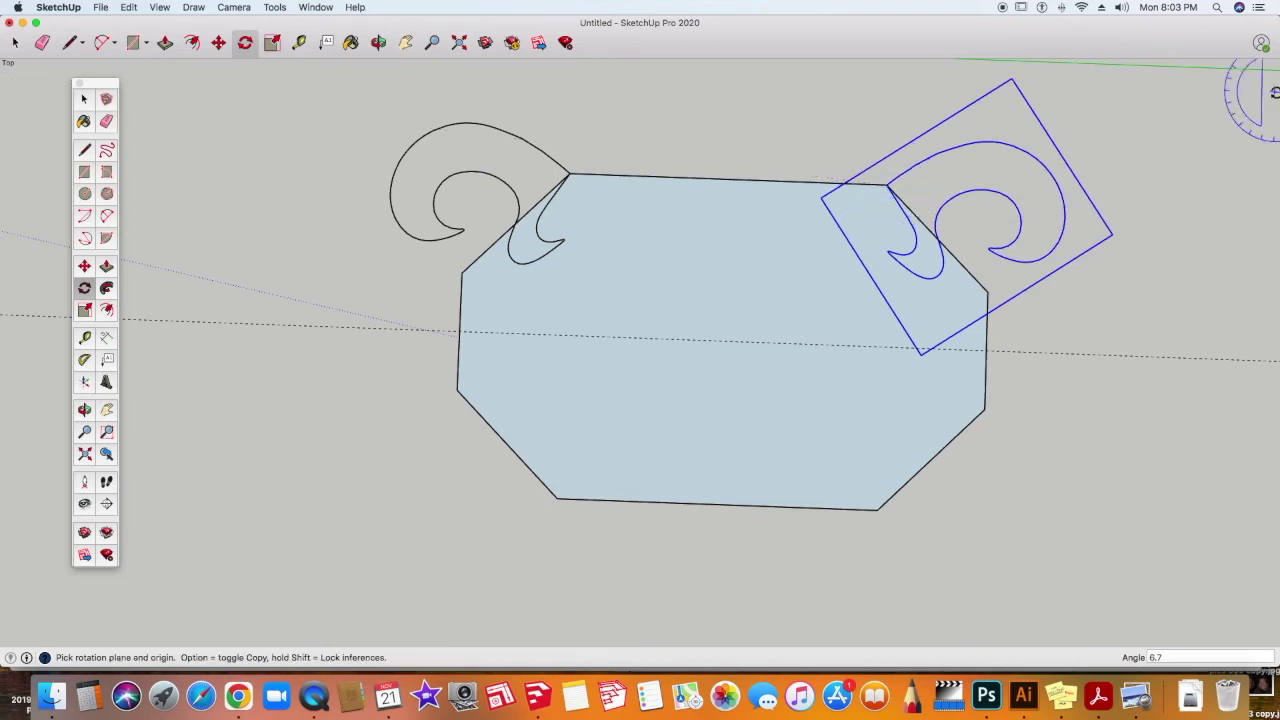
key(space)
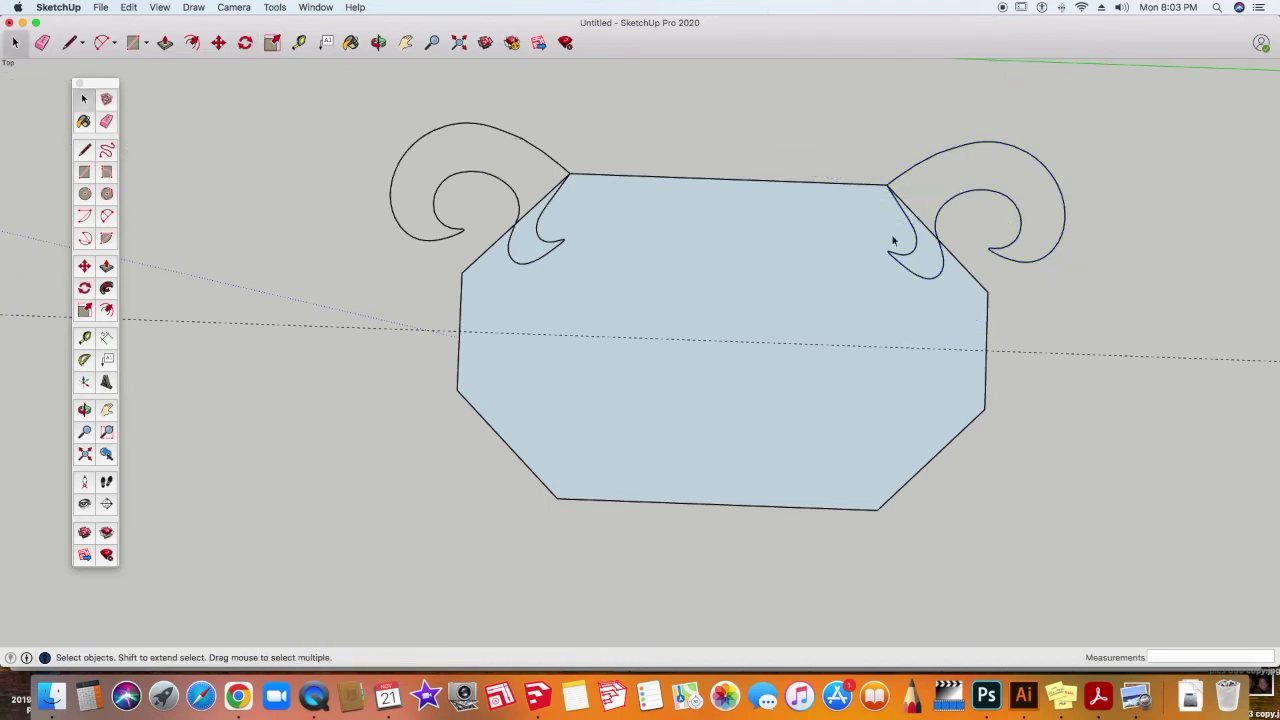
Copy both top curls below the octagon
click(551, 167)
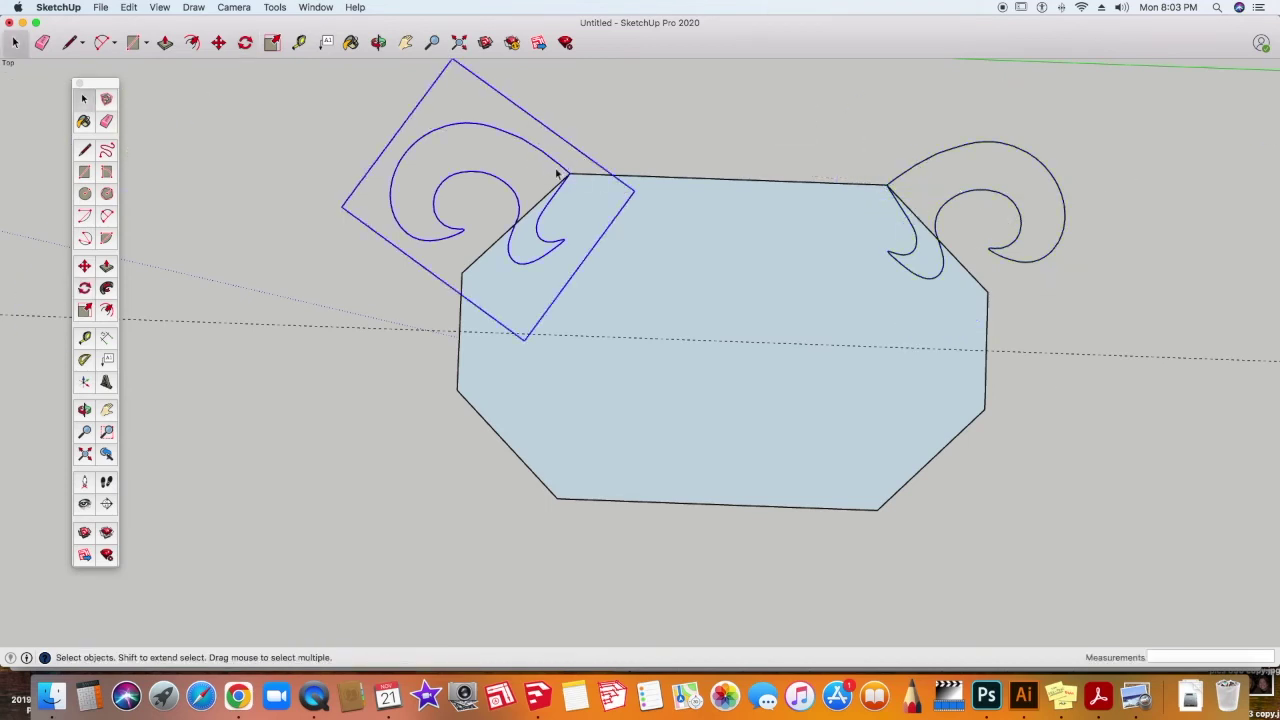
shift+click(985, 149)
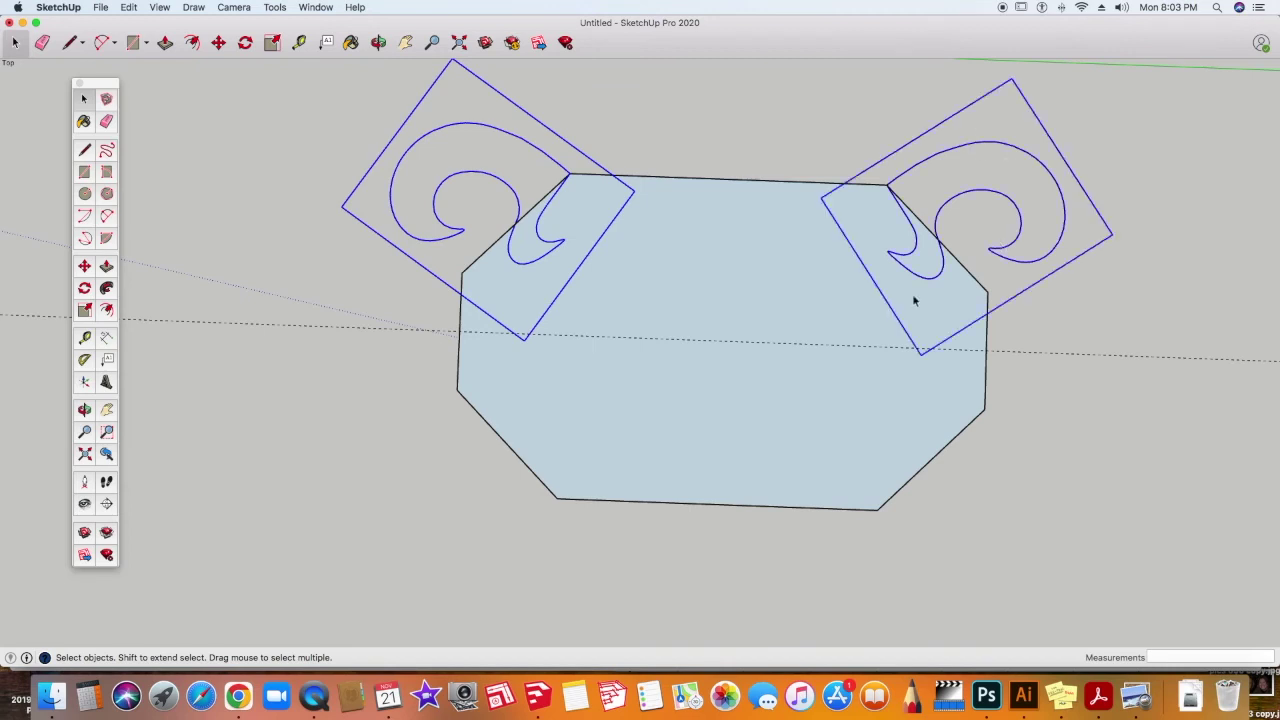
scroll(884, 446, down, 3)
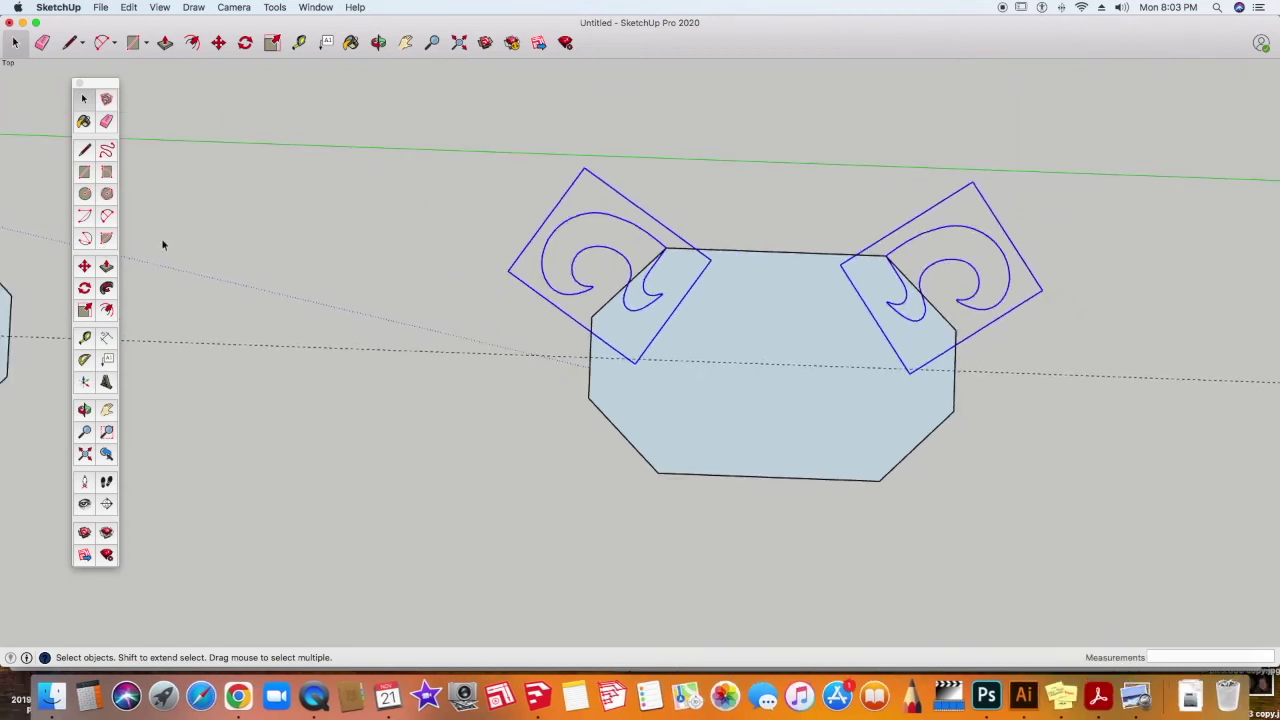
click(85, 267)
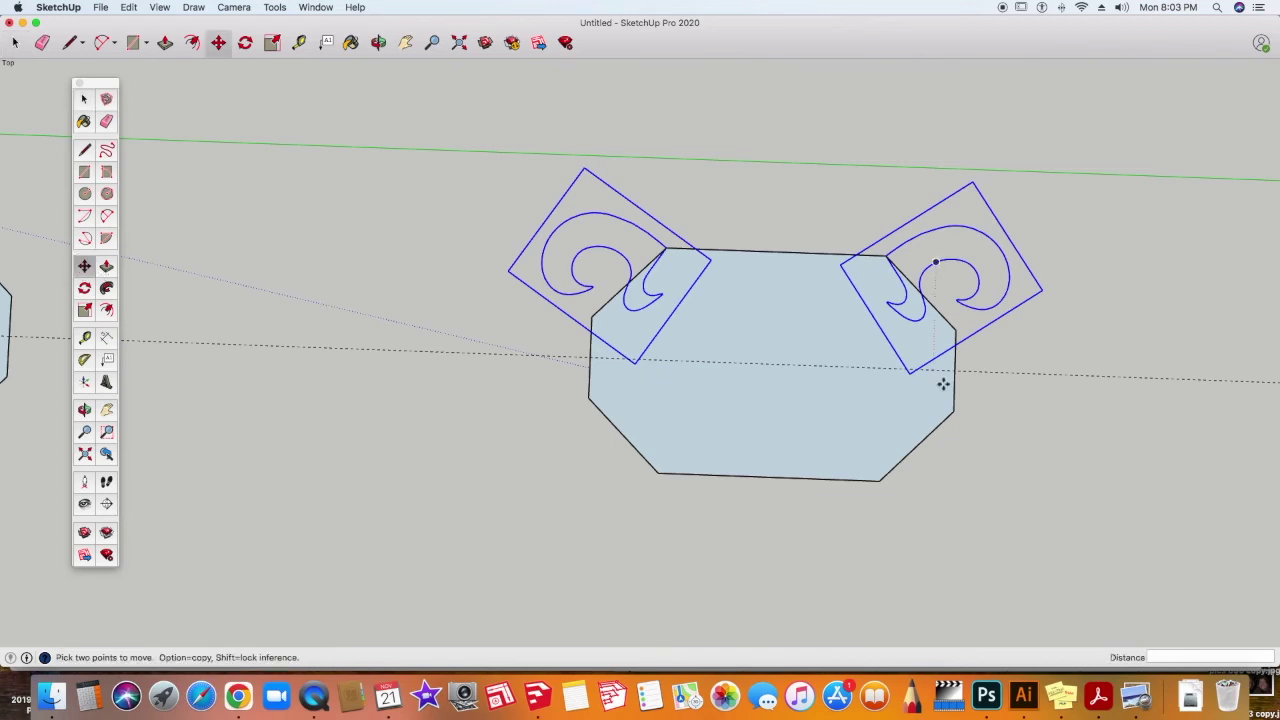
click(909, 374)
key(alt)
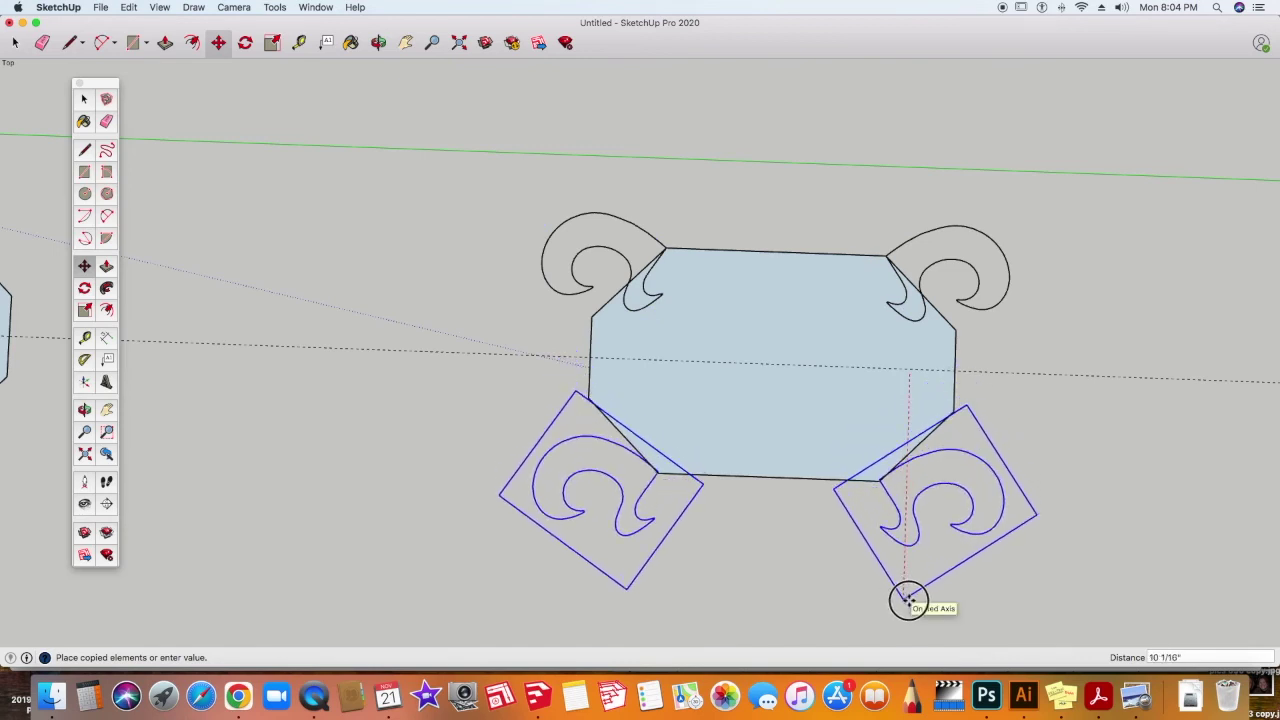
click(908, 600)
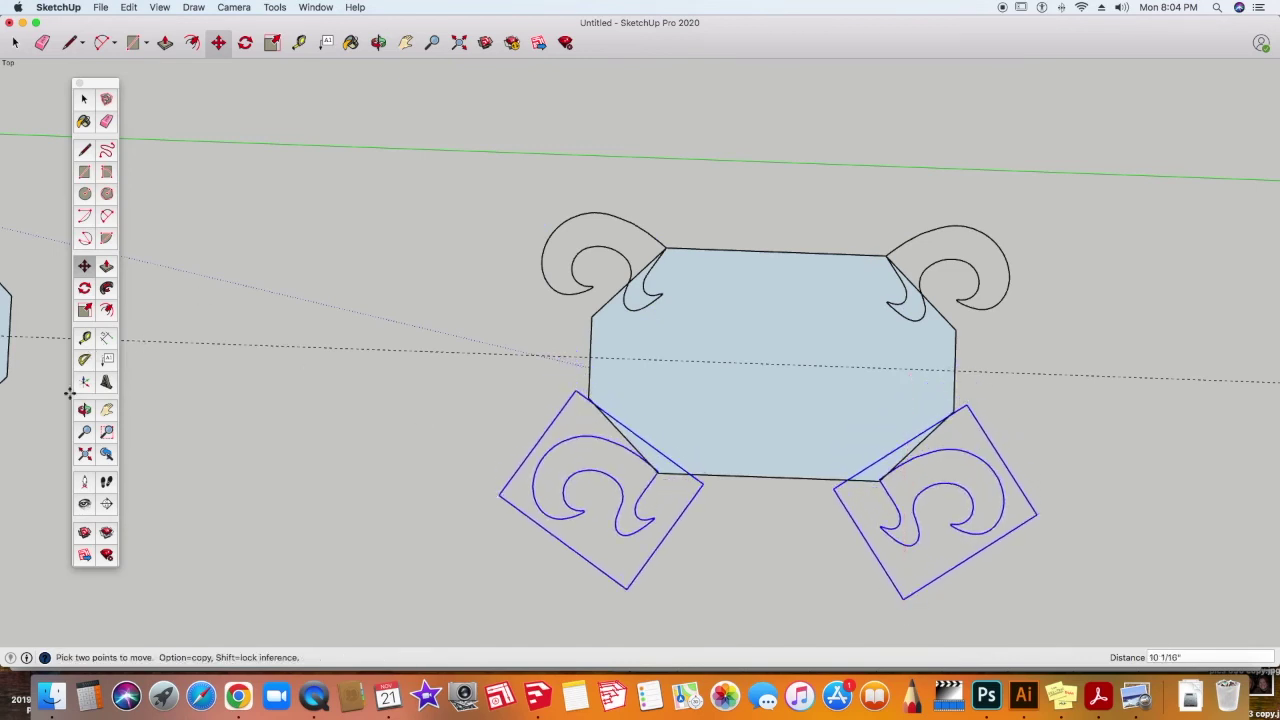
Flip the copied pair top-to-bottom, seat them at the lower corners, and close 3D Warehouse
click(85, 311)
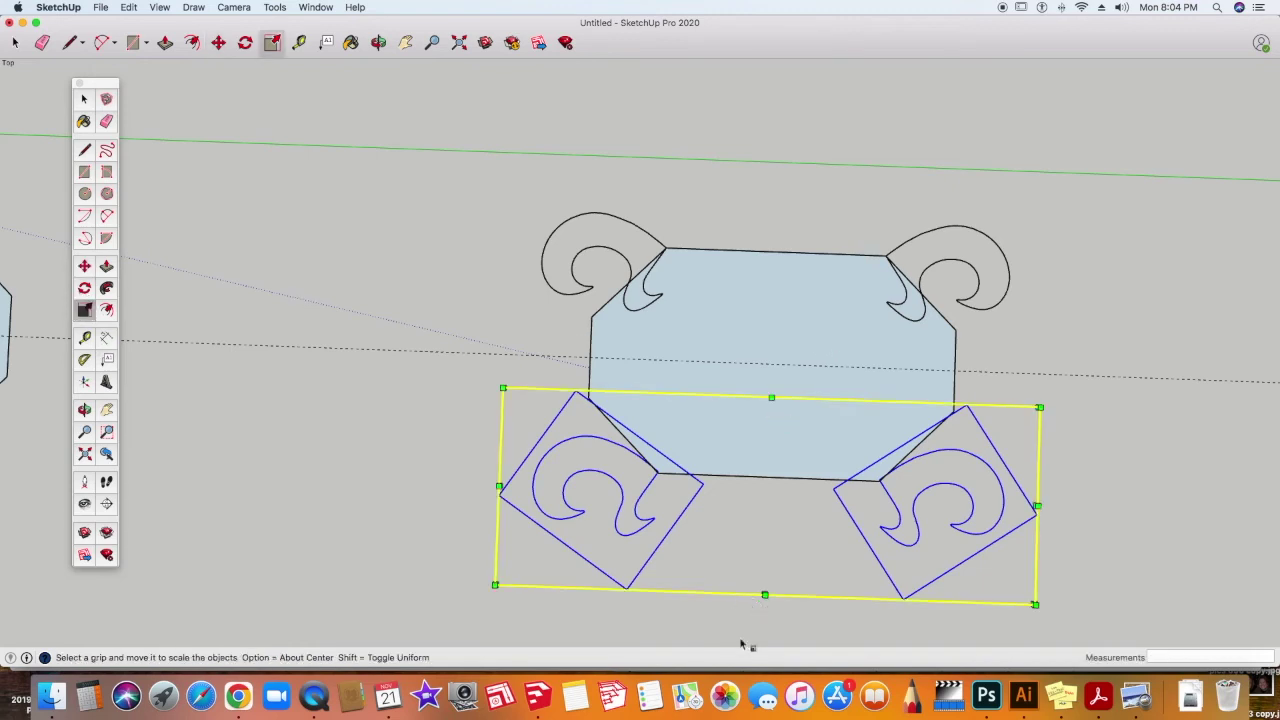
drag(764, 597, 863, 217)
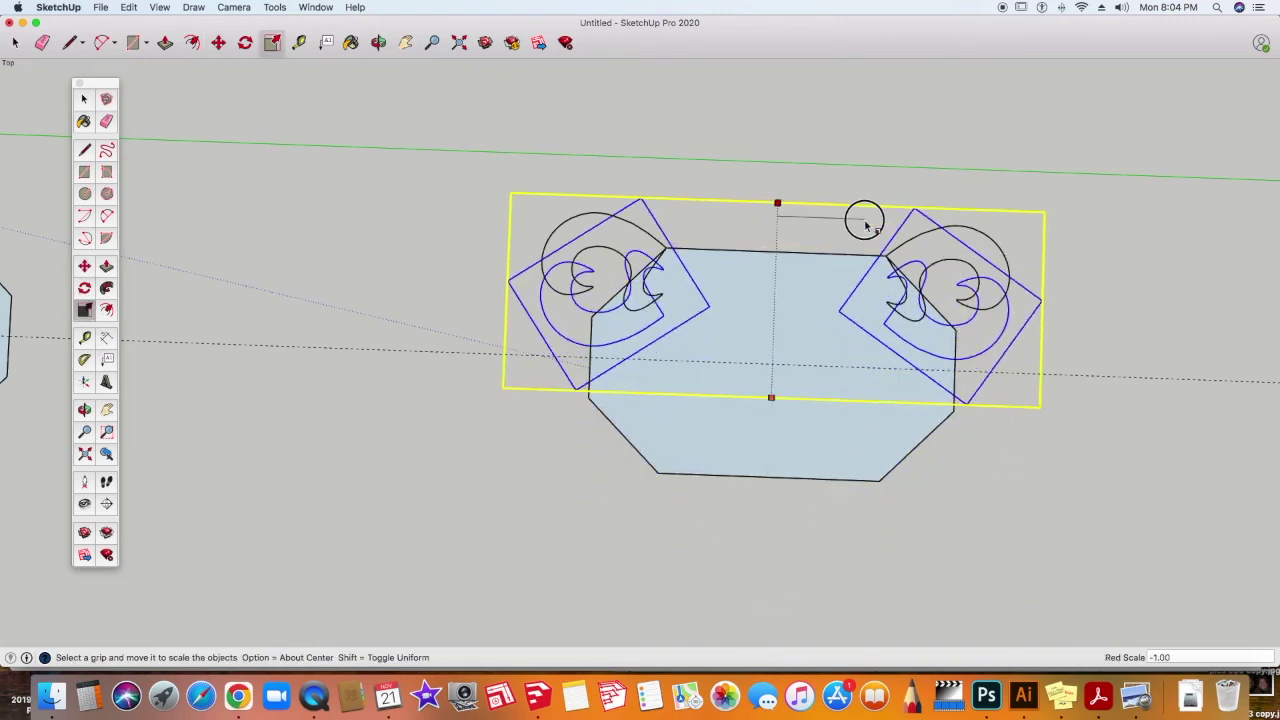
key(m)
click(871, 323)
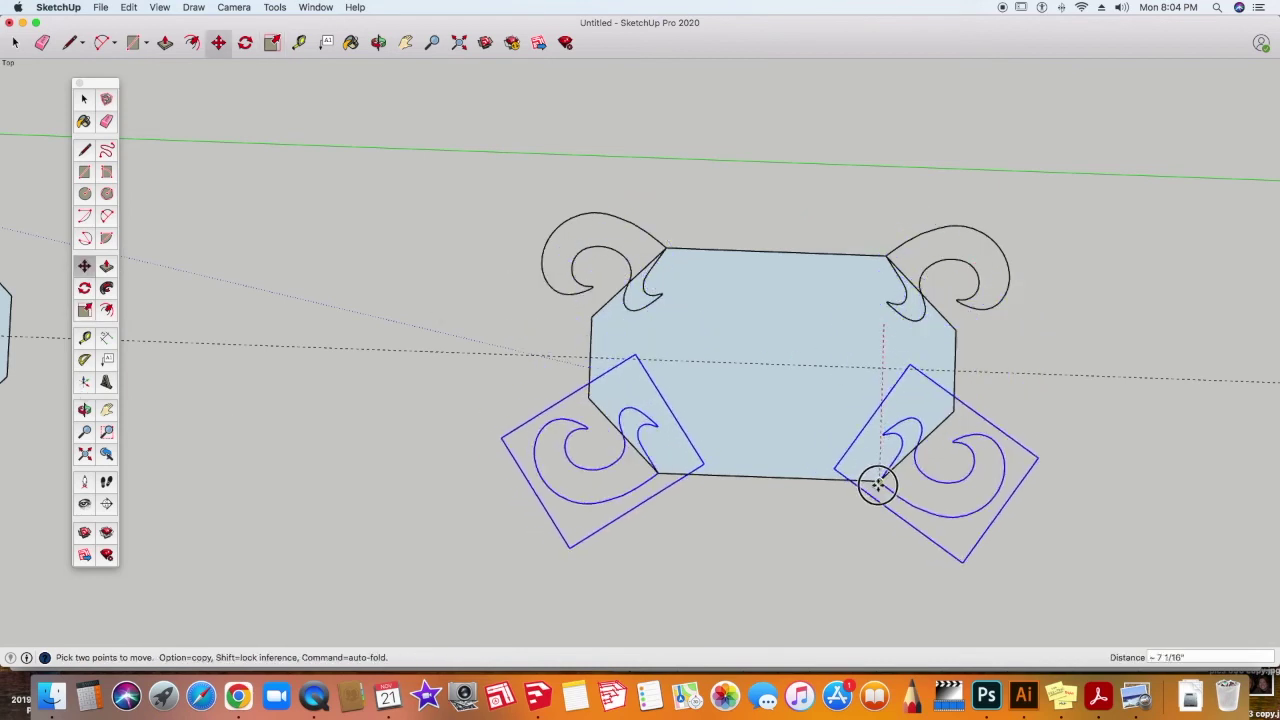
click(878, 484)
key(space)
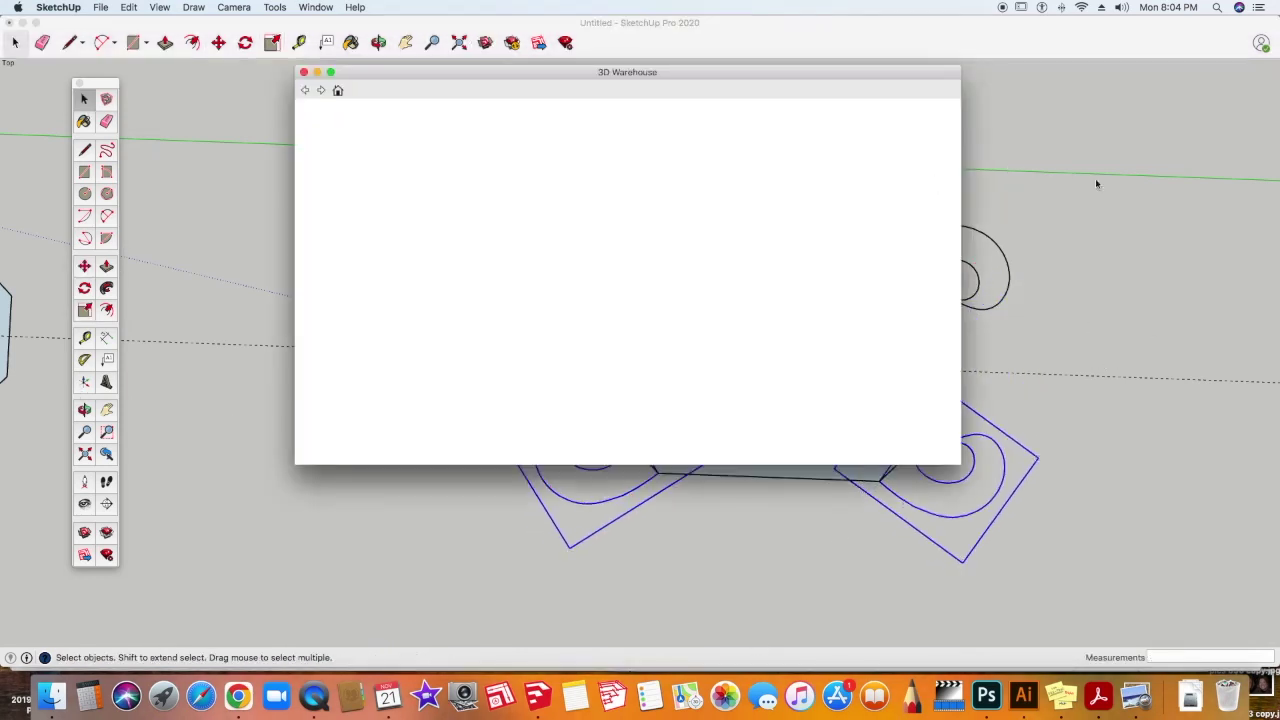
click(1096, 183)
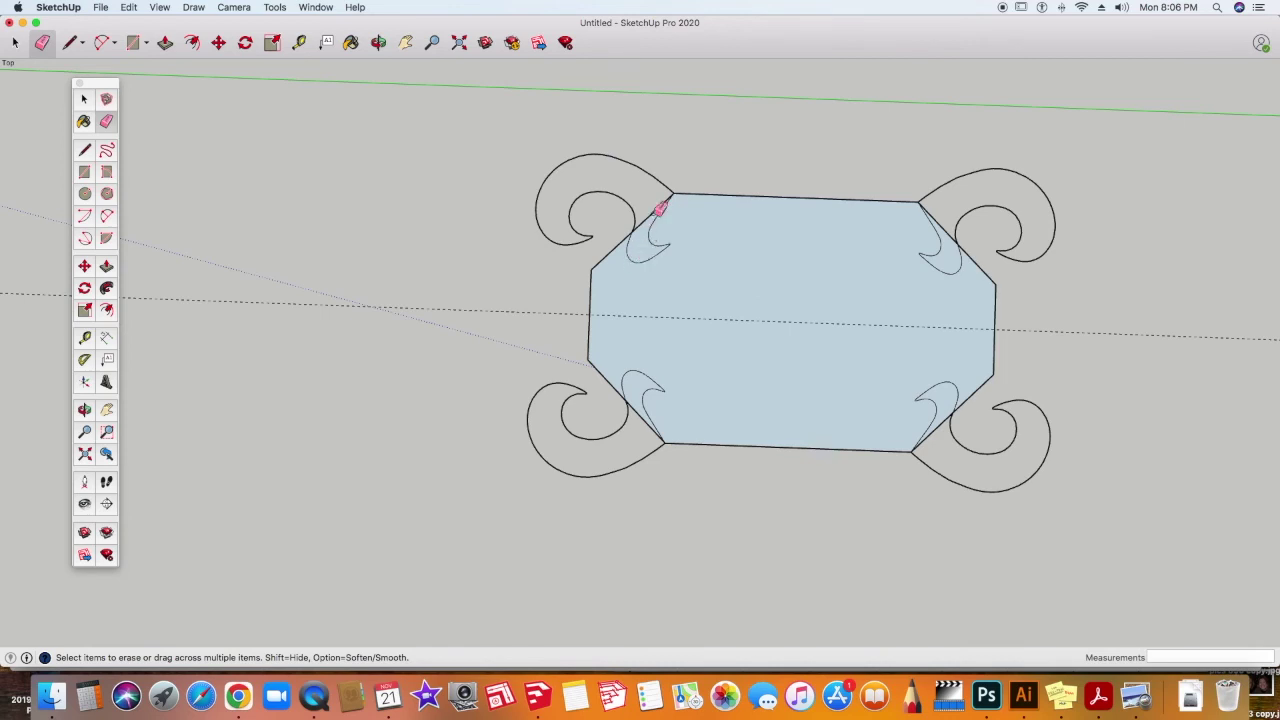
Draw a line across the upper-left scroll's neck, then erase its diagonal and inner curve
click(84, 149)
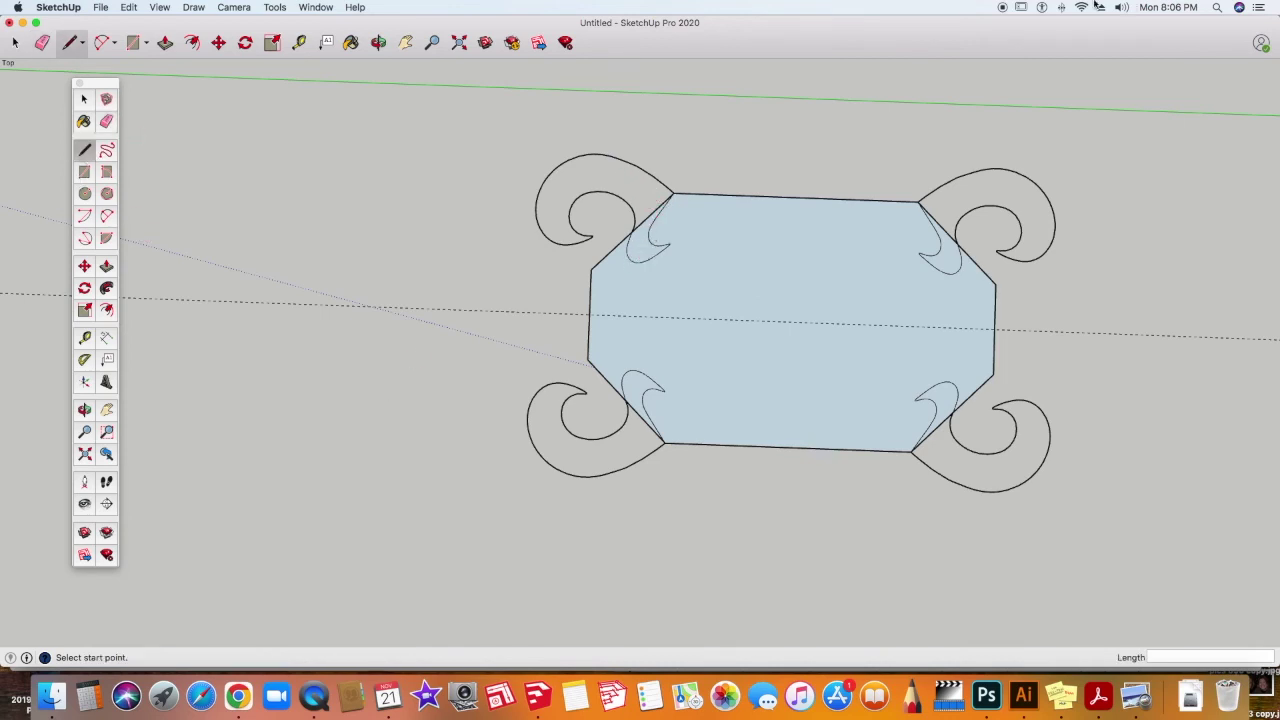
click(626, 201)
click(652, 176)
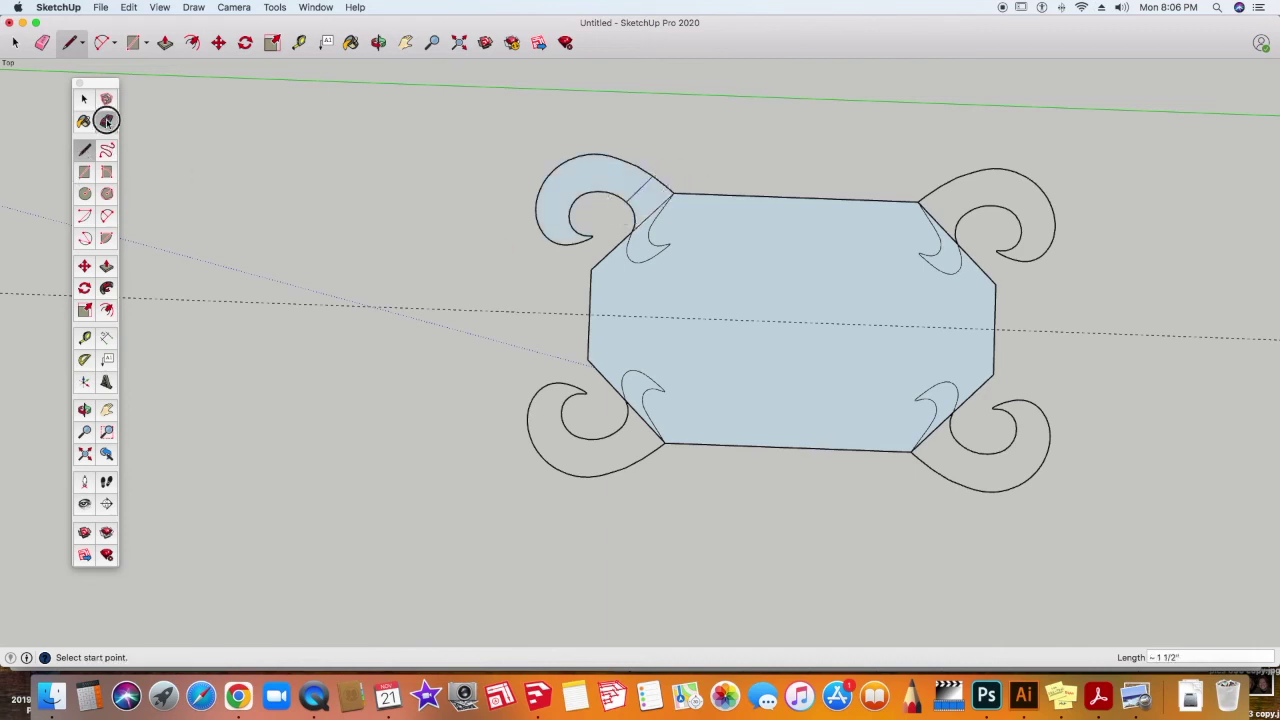
click(106, 121)
click(642, 189)
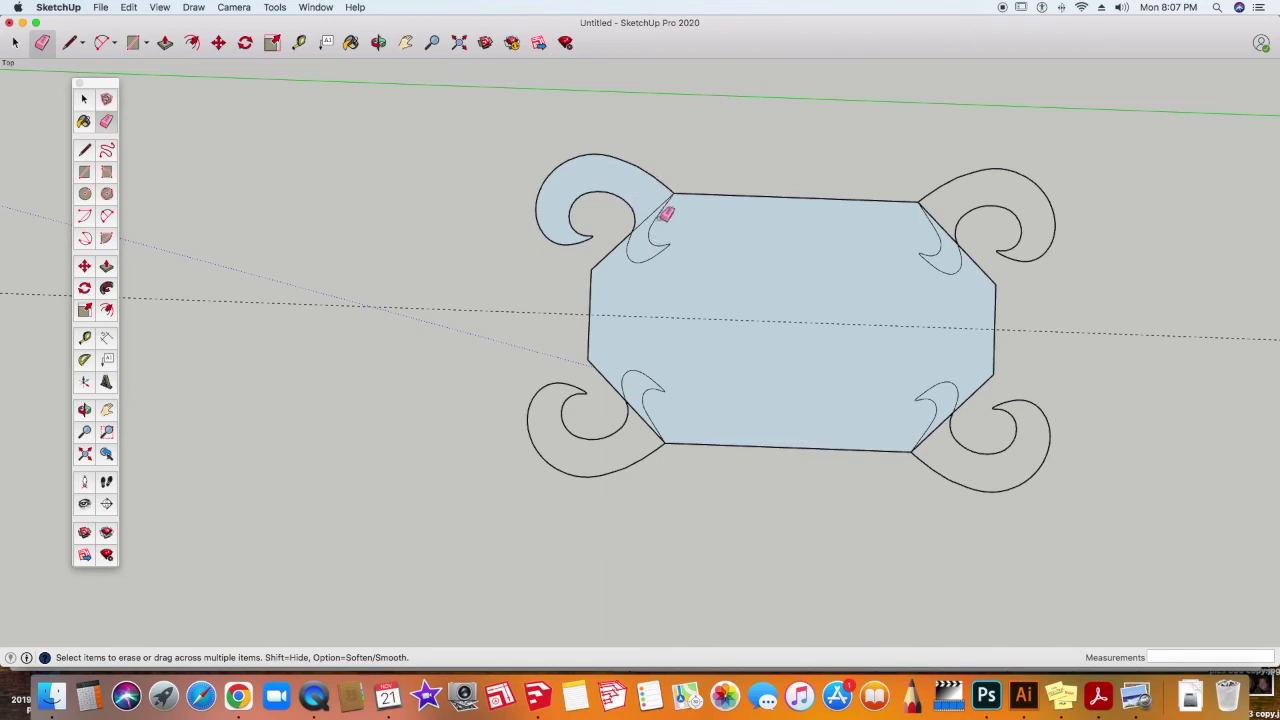
scroll(665, 223, up, 5)
drag(534, 286, 545, 295)
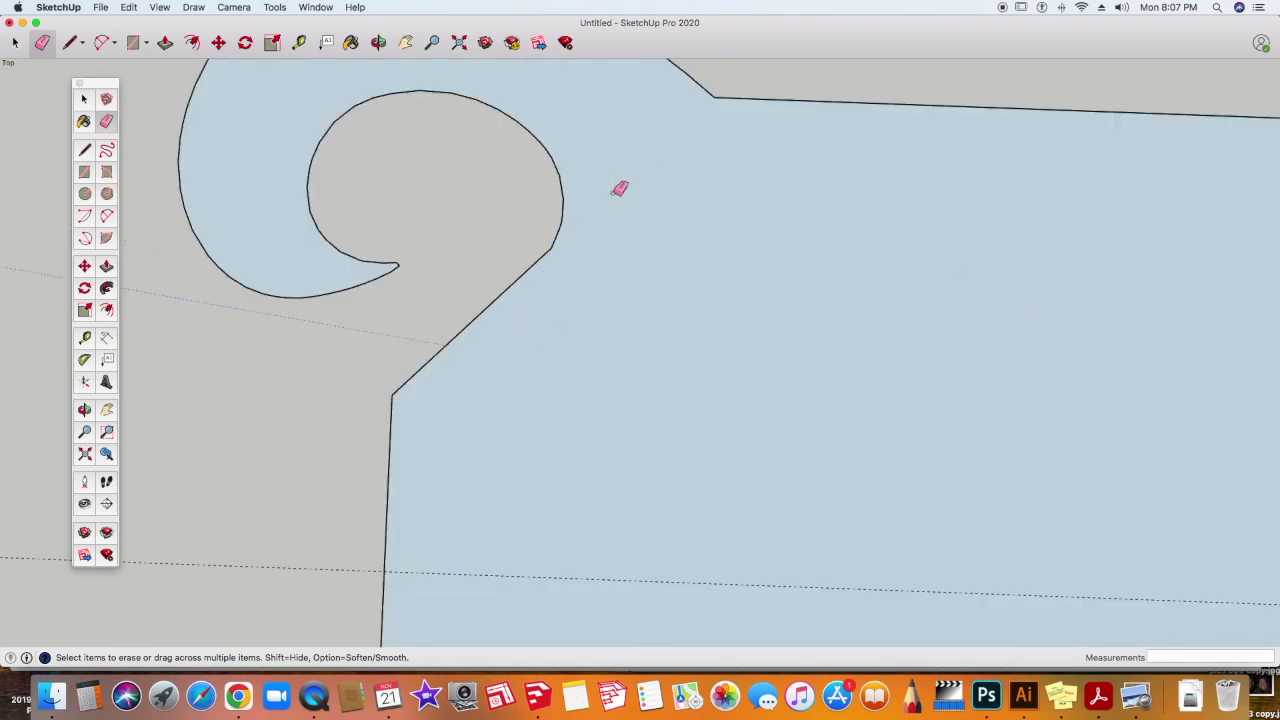
Erase the upper-right inner curve and close that scroll's neck with a line
scroll(620, 189, down, 4)
scroll(603, 229, down, 1)
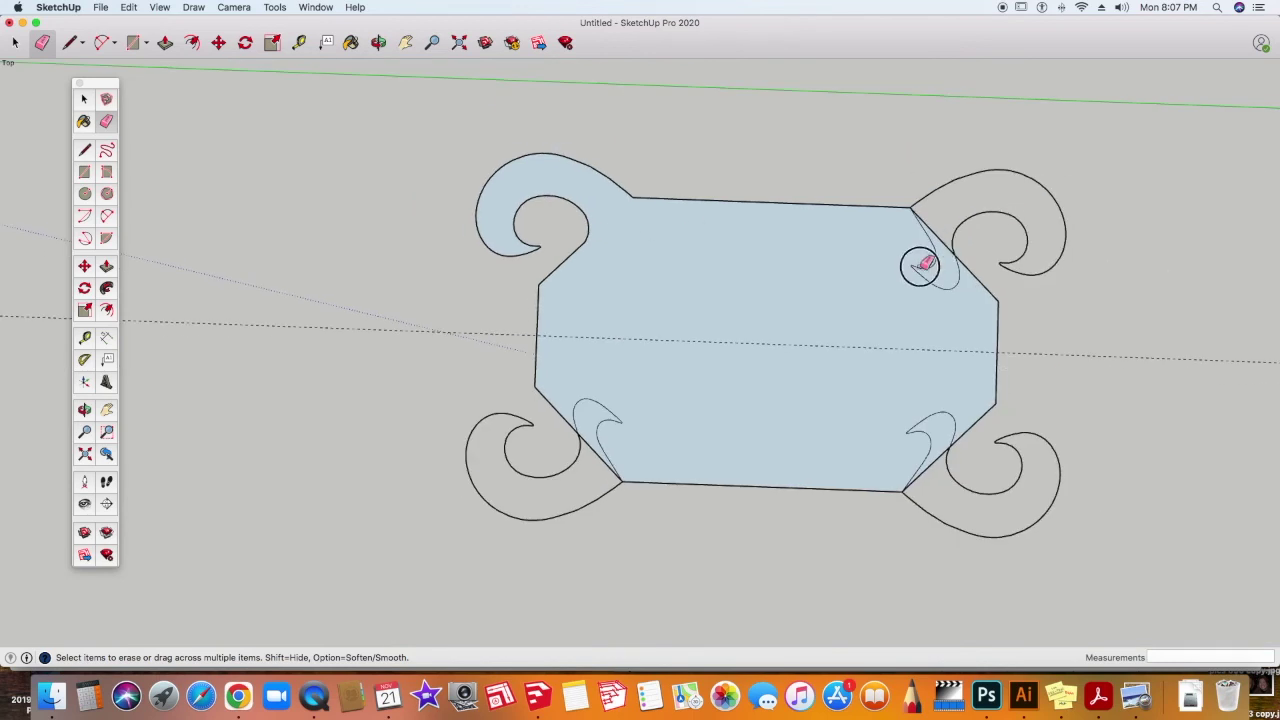
drag(920, 274, 933, 268)
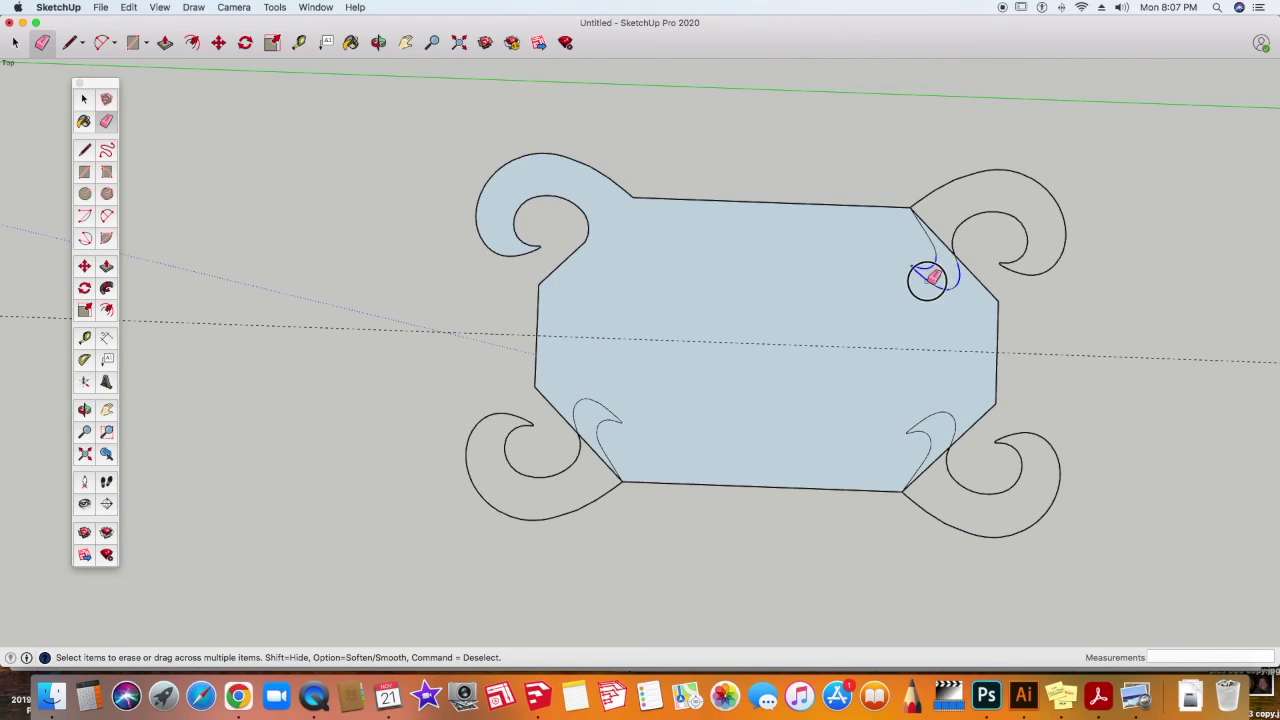
mouse_move(933, 268)
mouse_down()
mouse_move(955, 280)
mouse_move(940, 258)
mouse_up()
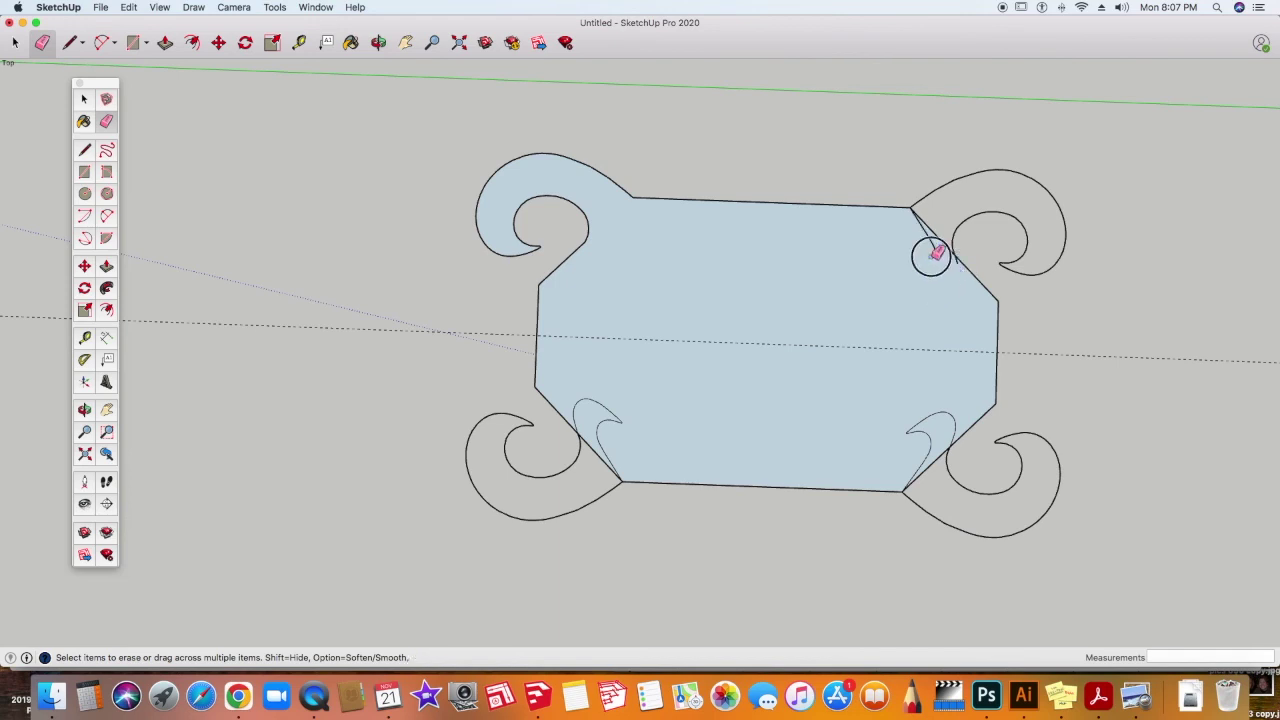
key(l)
click(912, 208)
click(1002, 180)
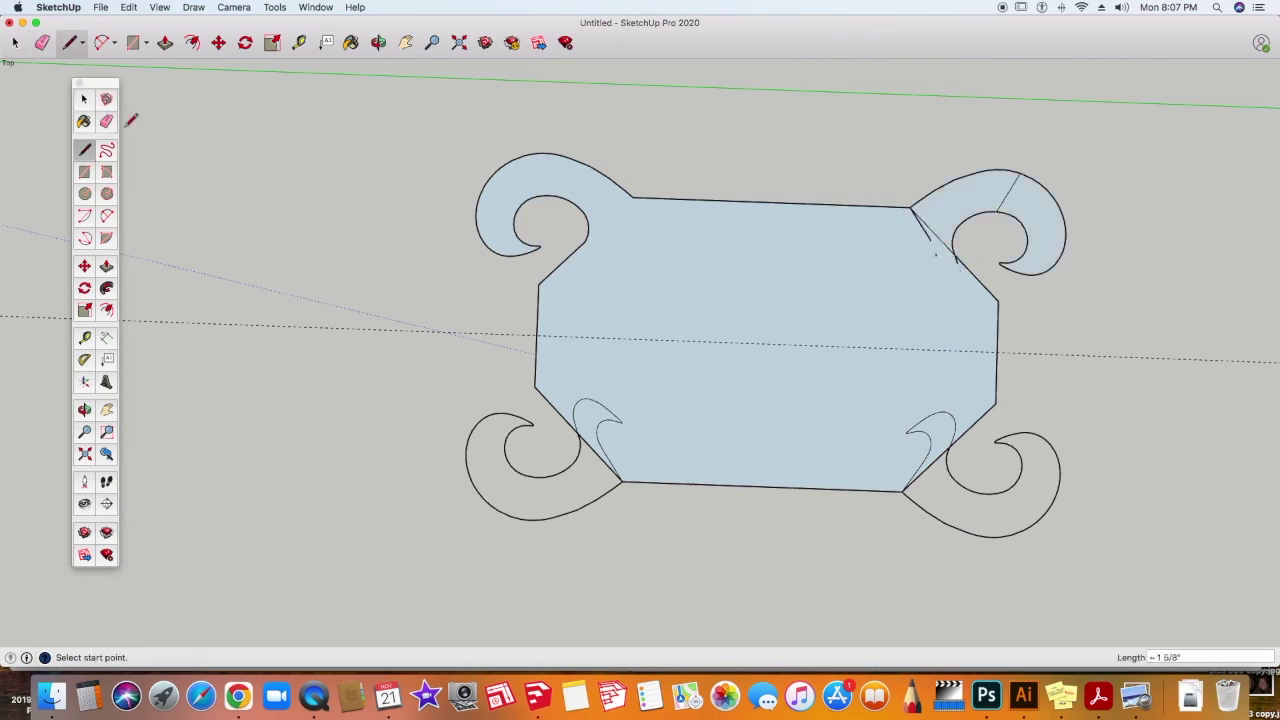
scroll(852, 395, down, 3)
Erase the leftover lines and short stray edges at the lower-right scroll
key(e)
drag(963, 488, 914, 437)
scroll(912, 437, up, 4)
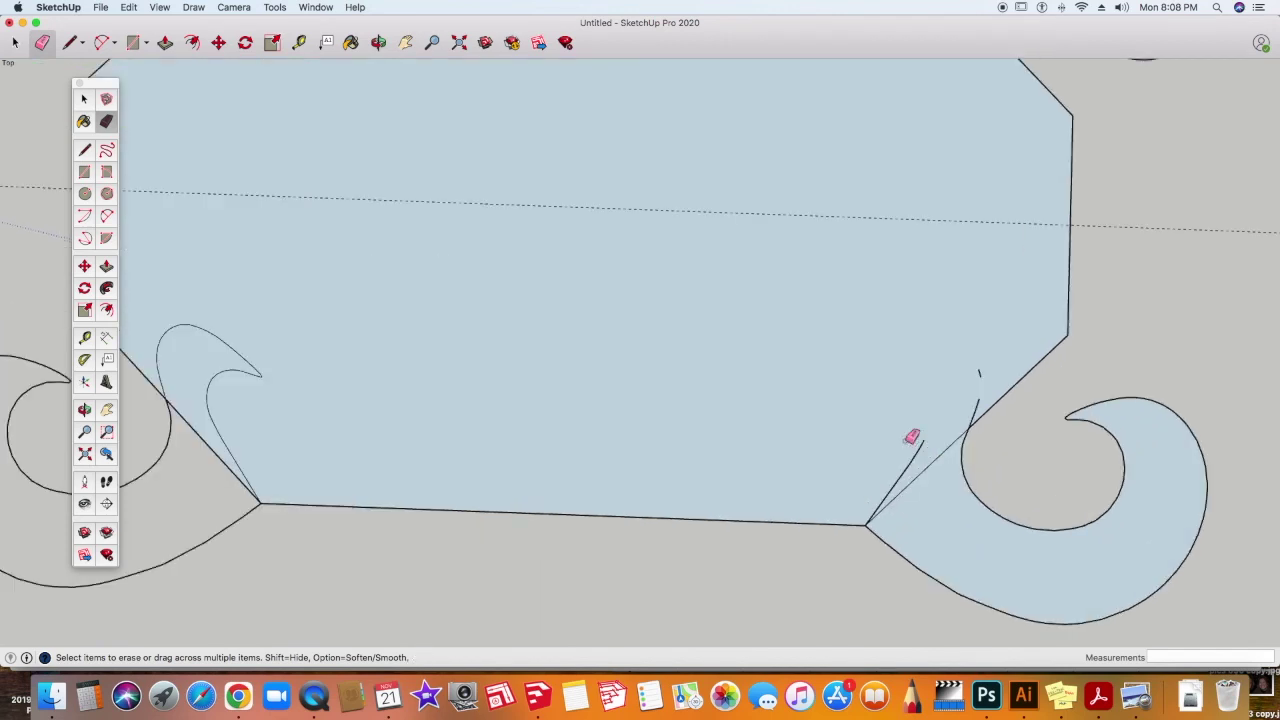
drag(976, 366, 976, 409)
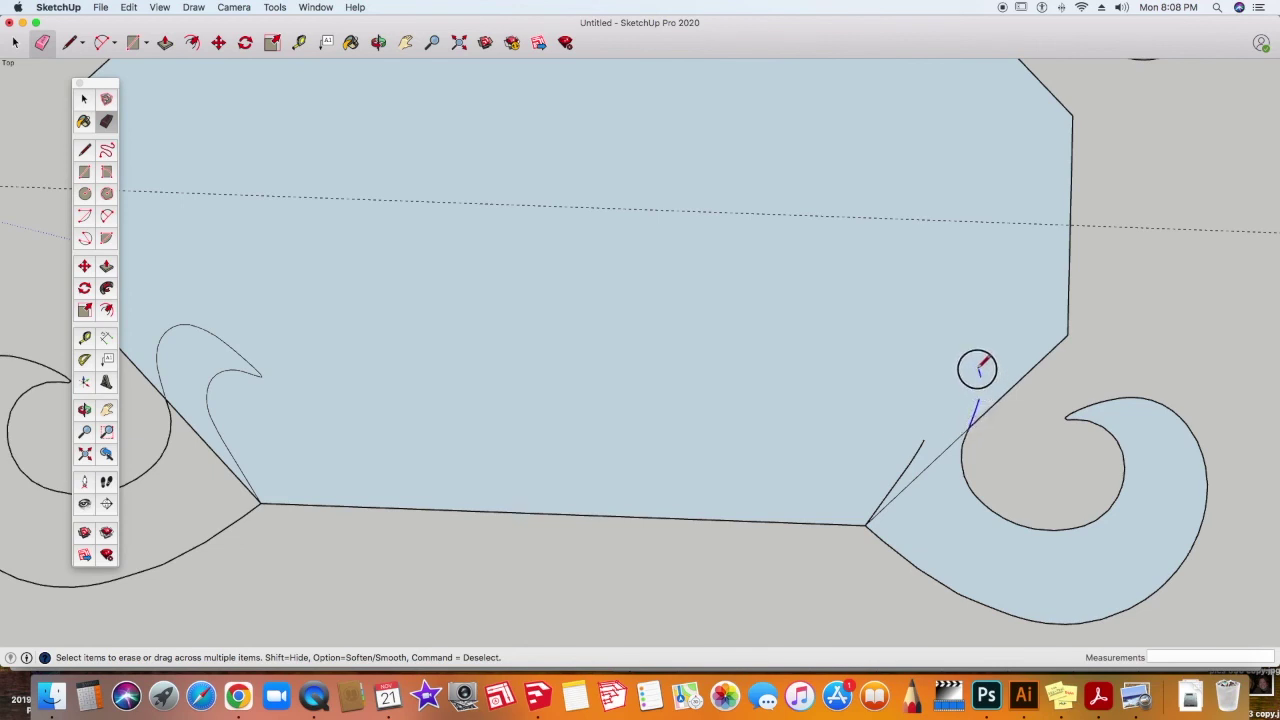
drag(976, 408, 977, 366)
scroll(617, 326, down, 3)
Erase the leftover inner curves in the lower-left scroll
key(l)
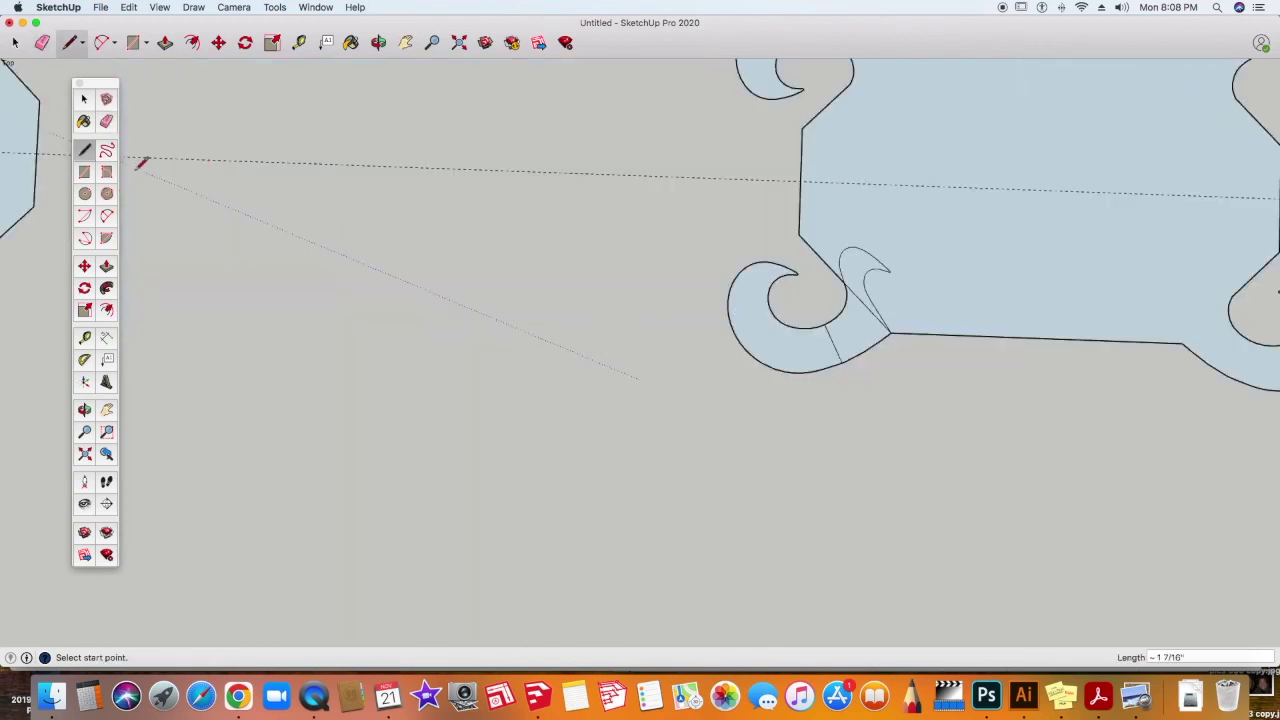
click(106, 121)
scroll(894, 257, up, 5)
scroll(894, 257, down, 2)
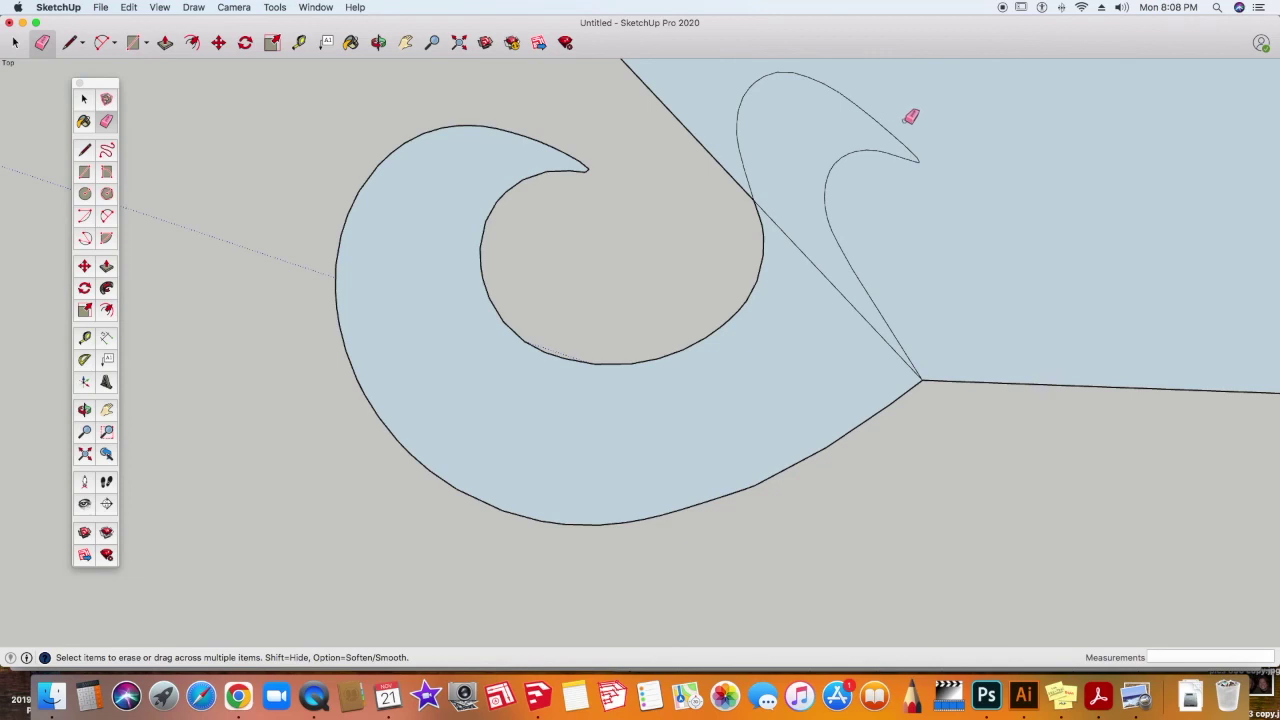
mouse_move(922, 147)
mouse_down()
mouse_move(864, 105)
mouse_move(886, 149)
mouse_move(894, 331)
mouse_up()
scroll(870, 280, down, 5)
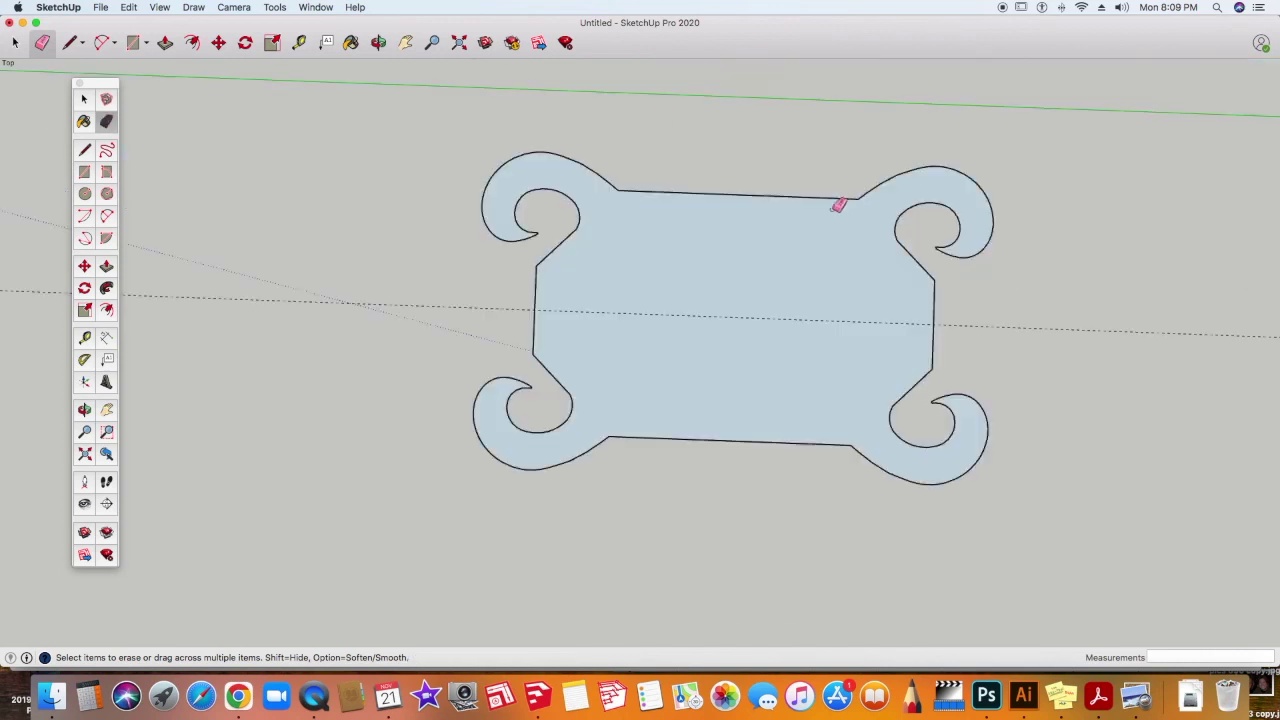
Select the panel face, try a thin Push/Pull extrusion, then undo it
mouse_move(820, 262)
middle_down()
mouse_move(803, 400)
mouse_move(766, 137)
mouse_move(774, 51)
middle_up()
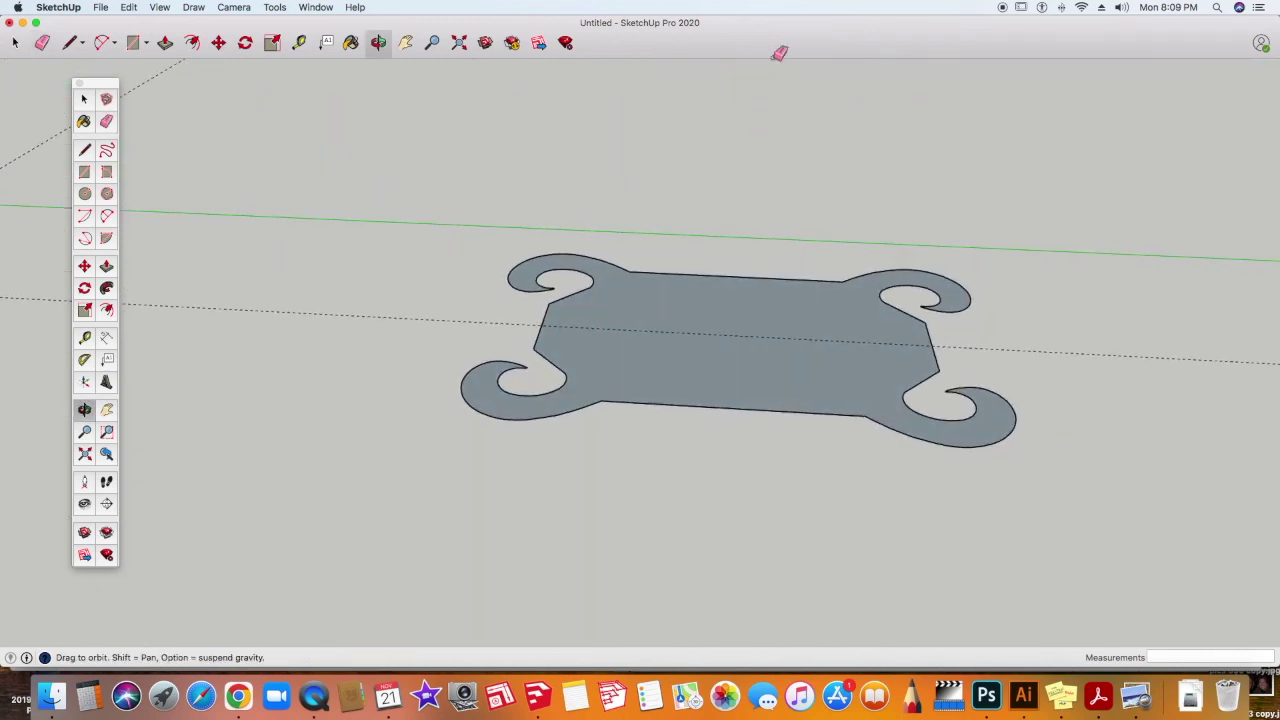
click(83, 100)
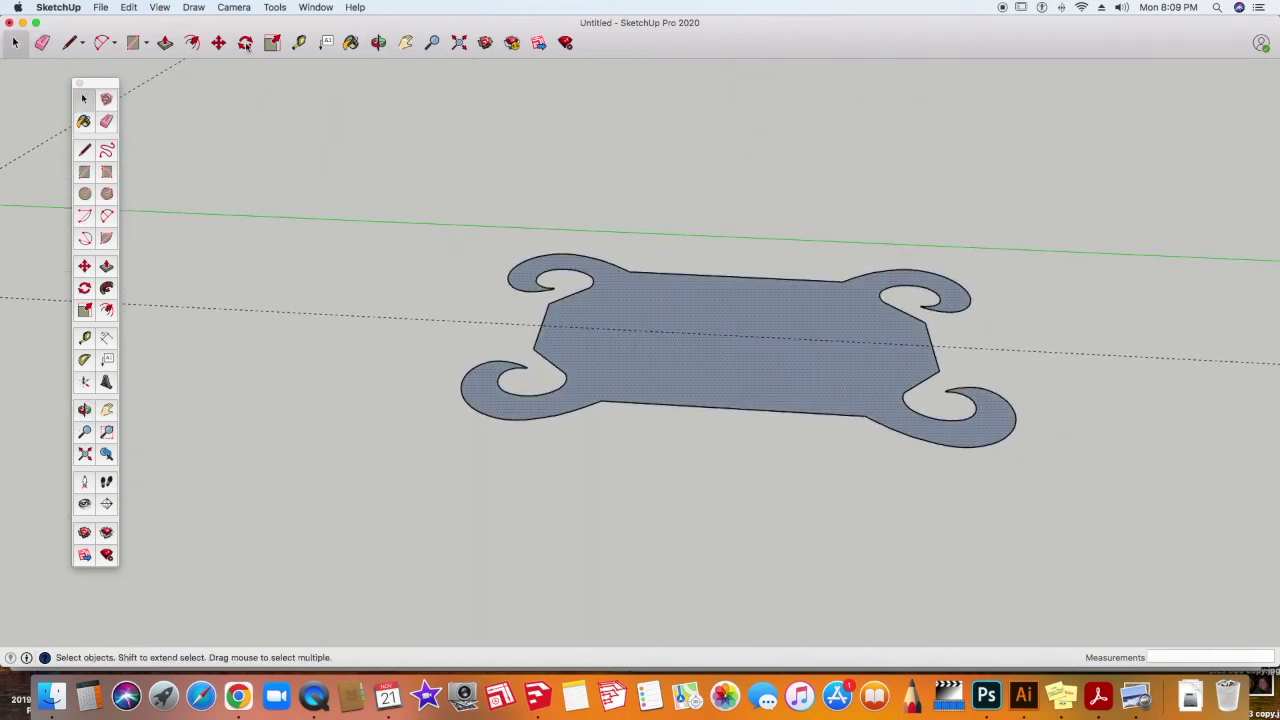
click(106, 267)
drag(620, 355, 702, 316)
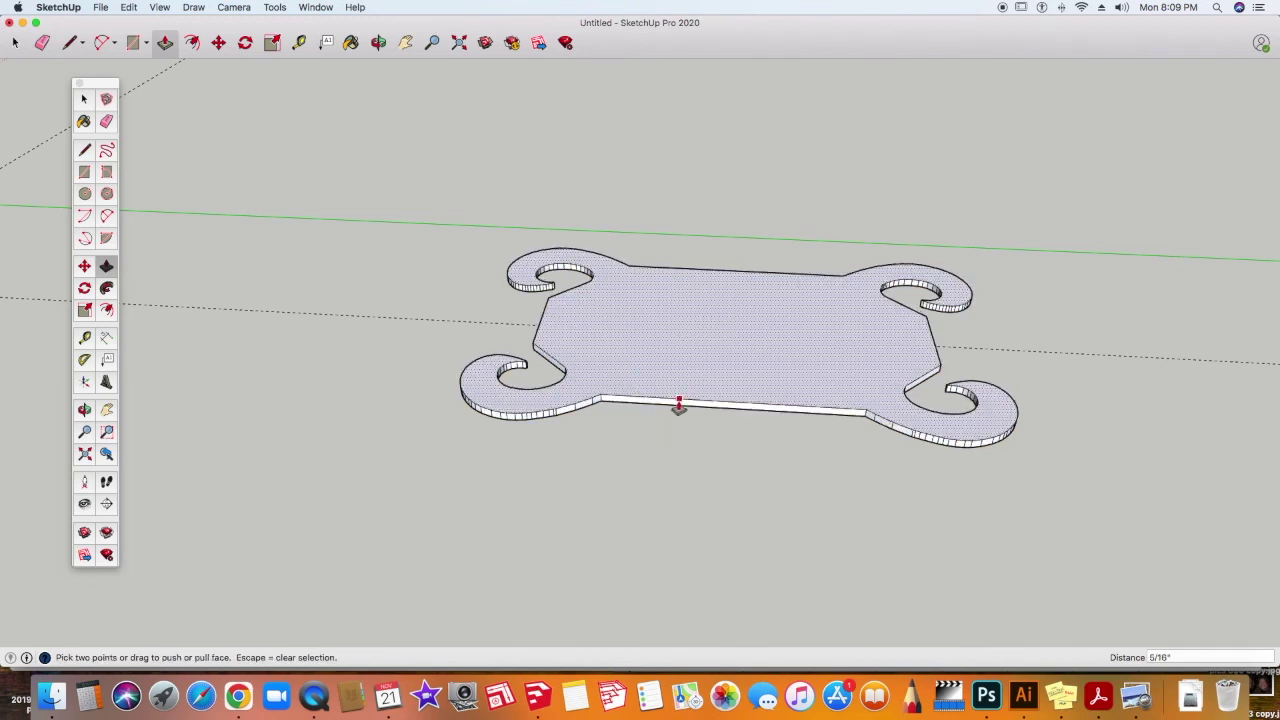
key(super+z)
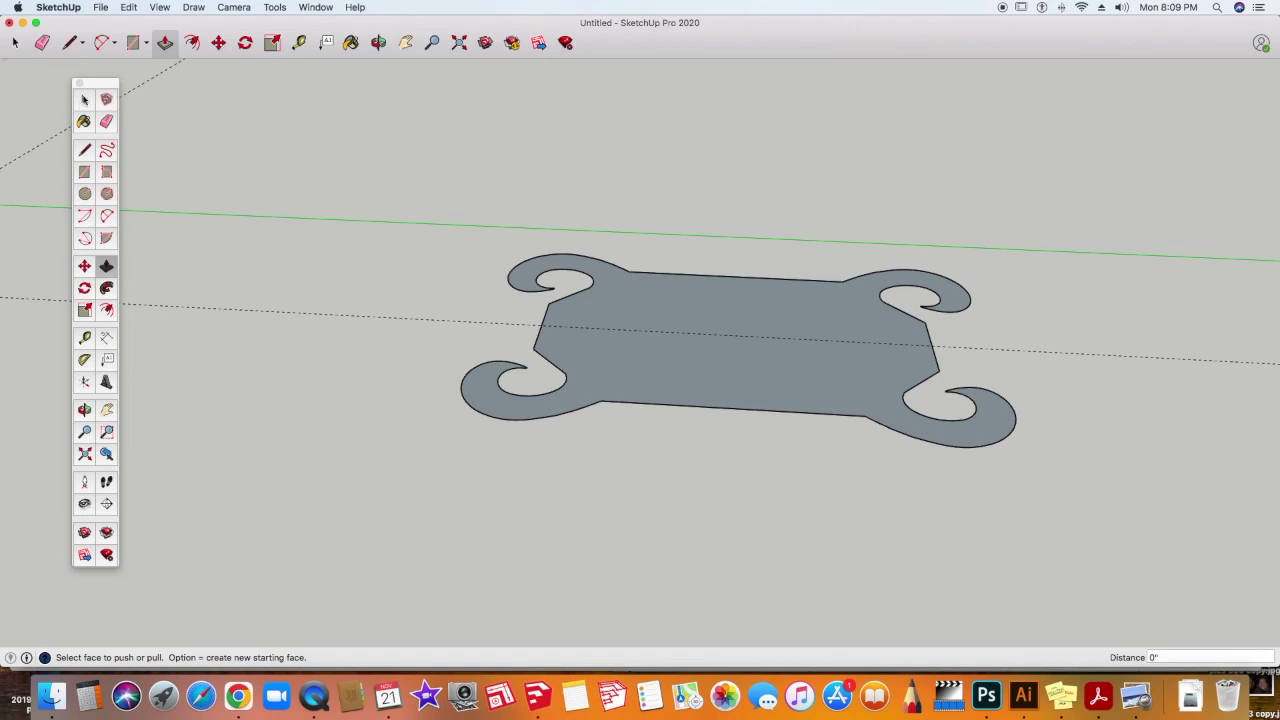
Weld the panel's outline edges and begin pulling the face up to 13/16"
key(space)
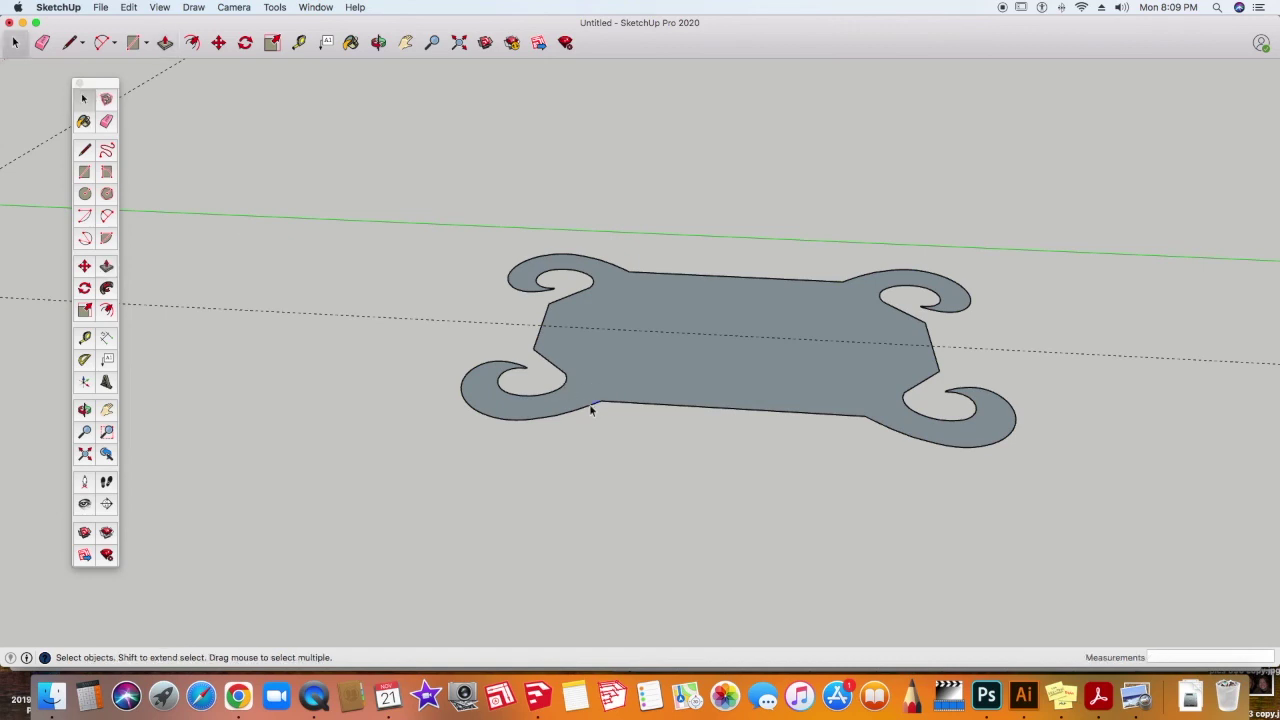
right_click(616, 405)
mouse_move(650, 542)
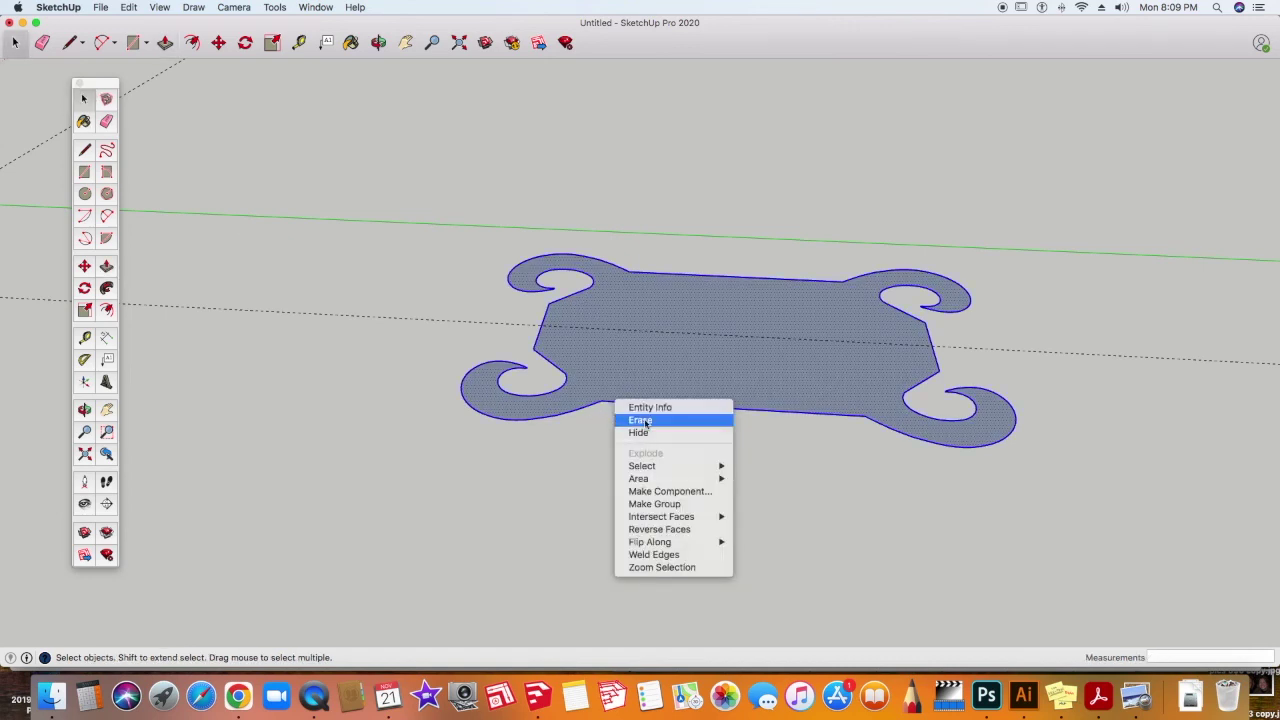
click(688, 554)
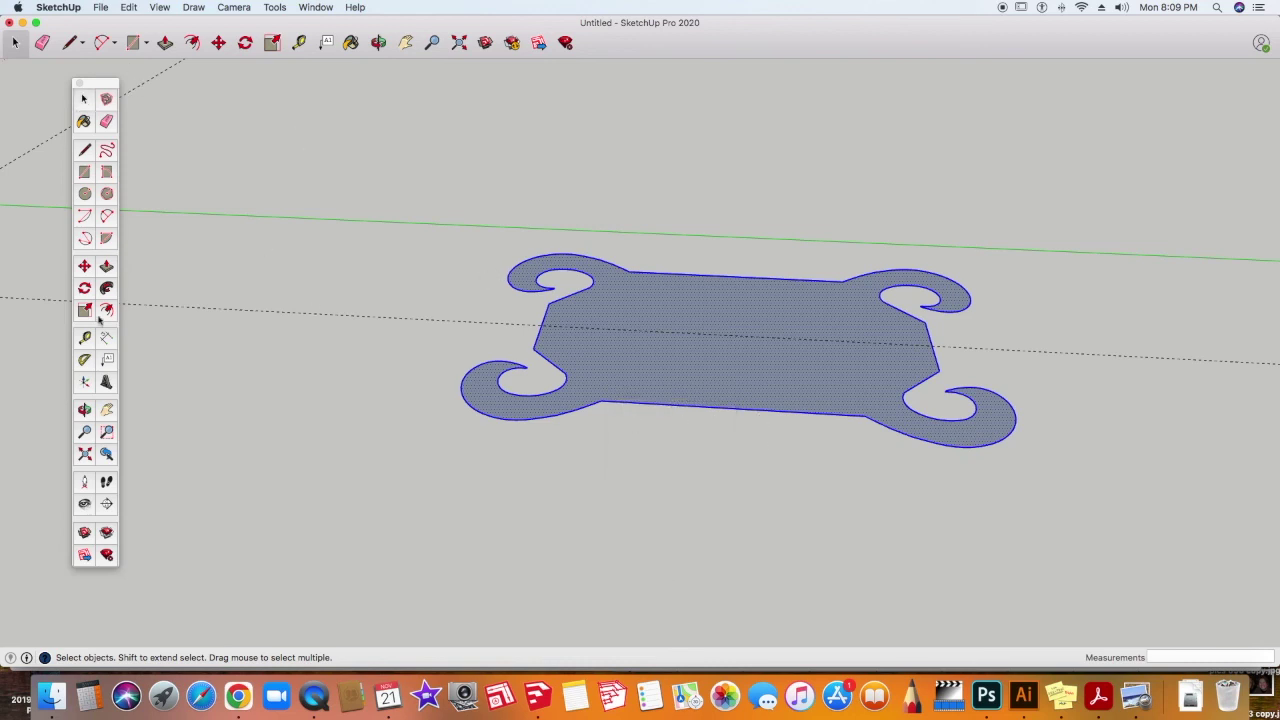
click(106, 266)
drag(646, 363, 651, 346)
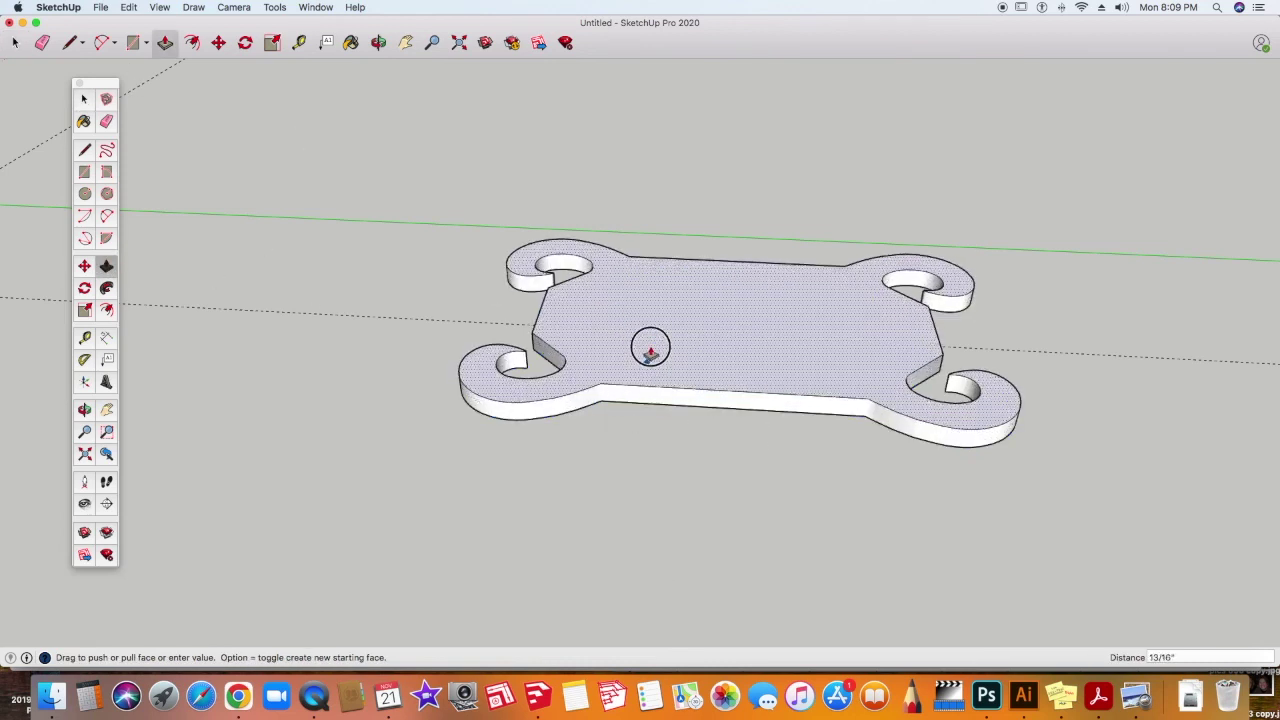
scroll(813, 354, down, 2)
middle_drag(813, 354, 770, 370)
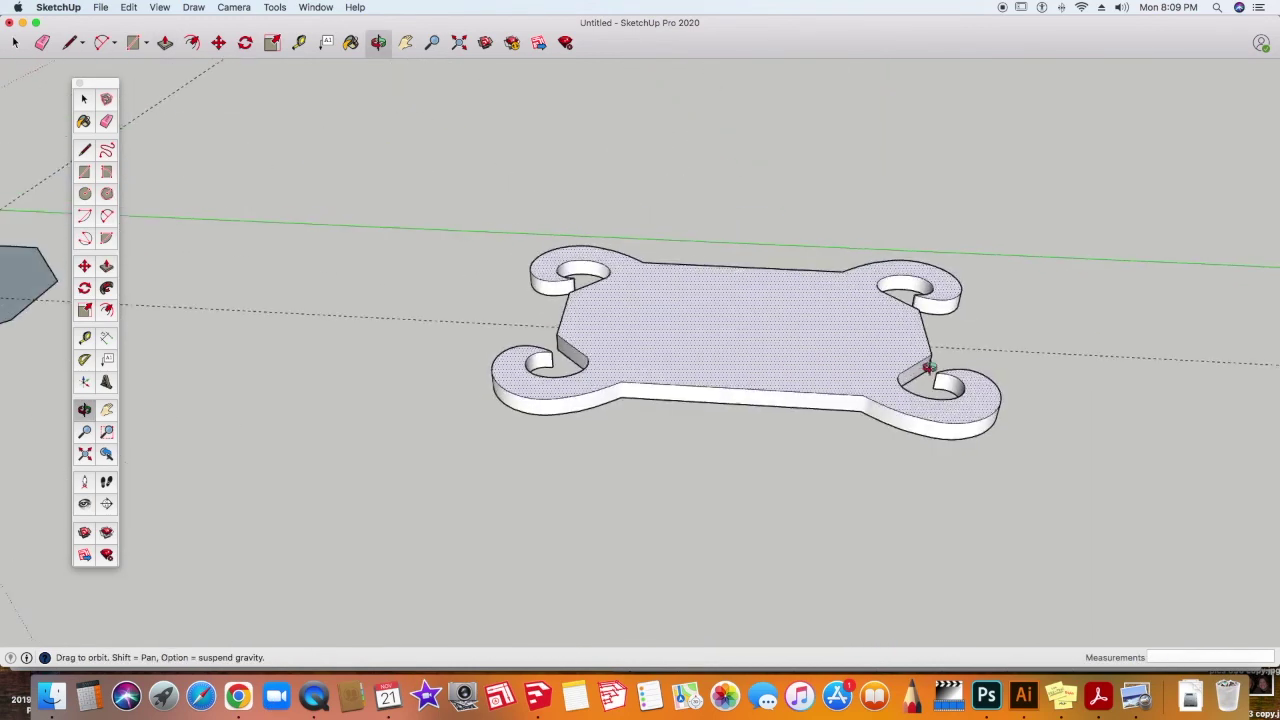
scroll(770, 370, down, 3)
scroll(720, 351, down, 3)
mouse_move(723, 363)
middle_down()
mouse_move(694, 408)
mouse_move(671, 600)
mouse_move(659, 600)
middle_up()
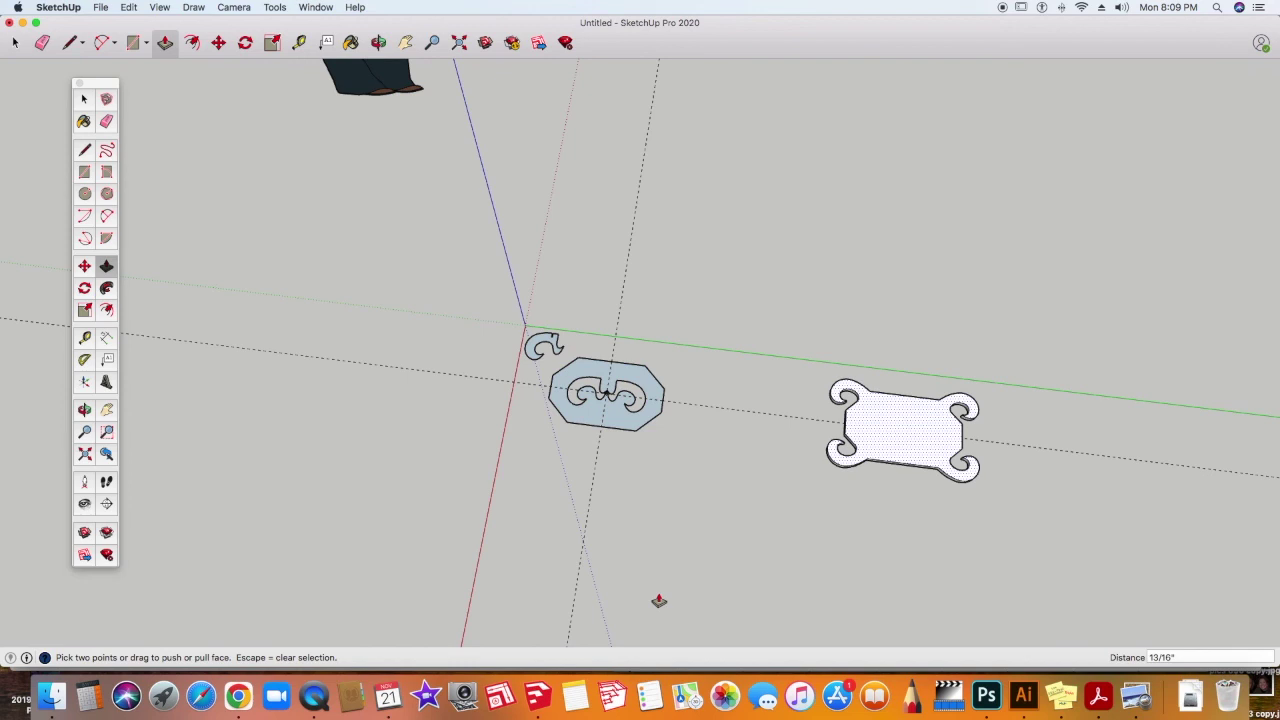